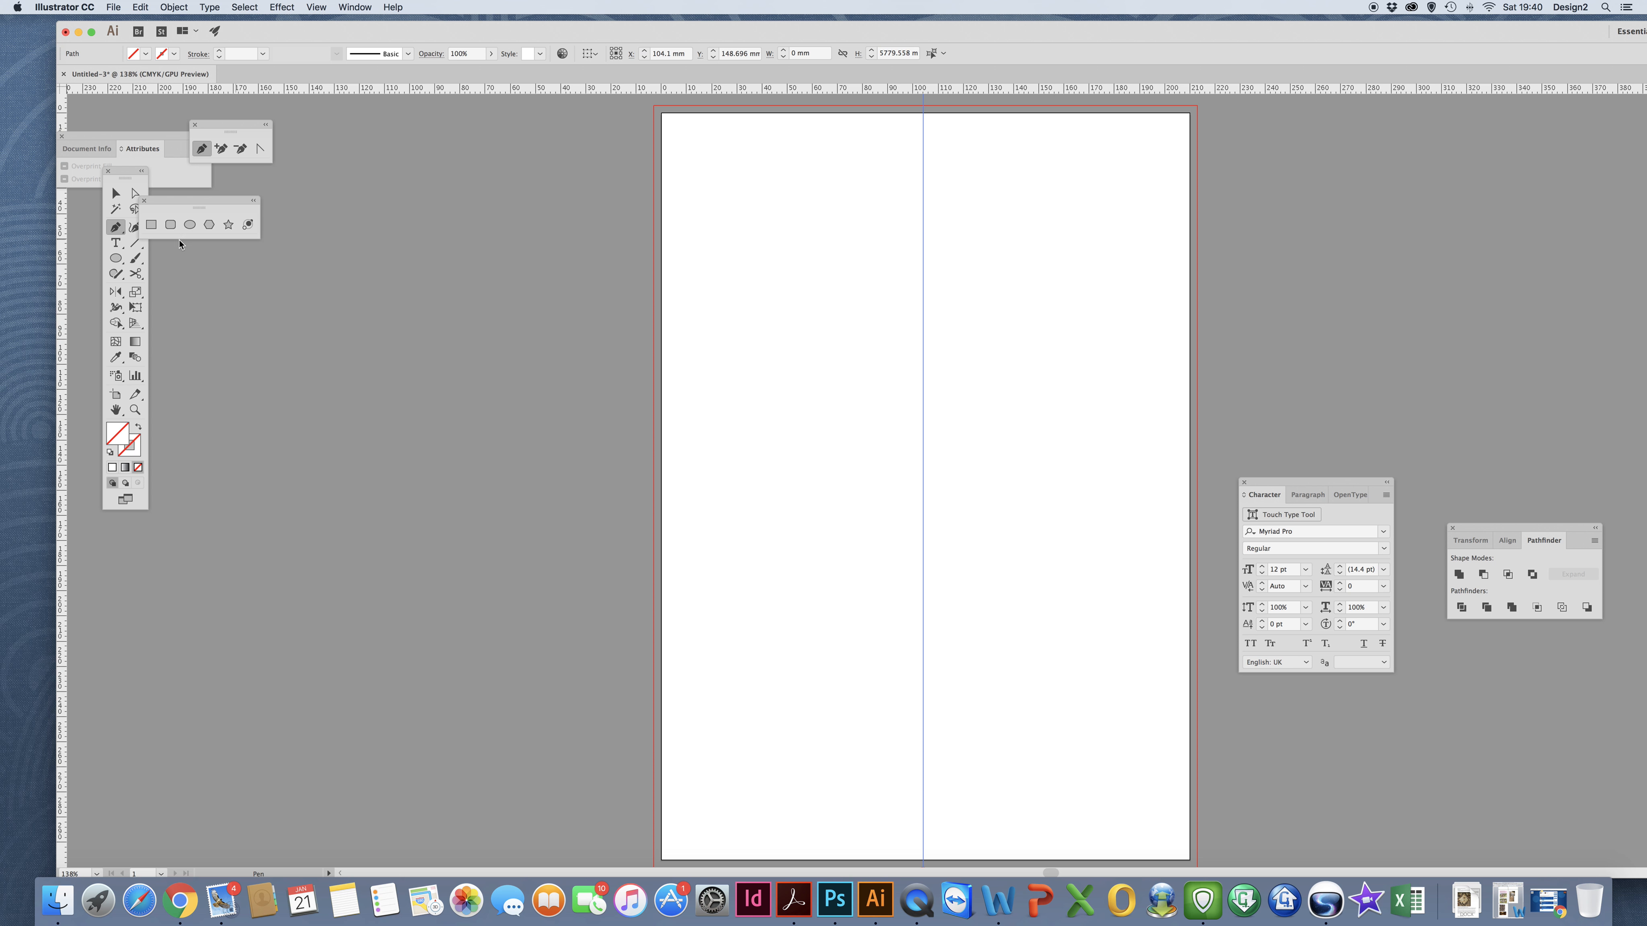
Draw the first curved hair spike with the Pen tool, starting on the vertical guide in the upper part of the artboard.
{"action": "left_click", "coordinate": [922, 251]}
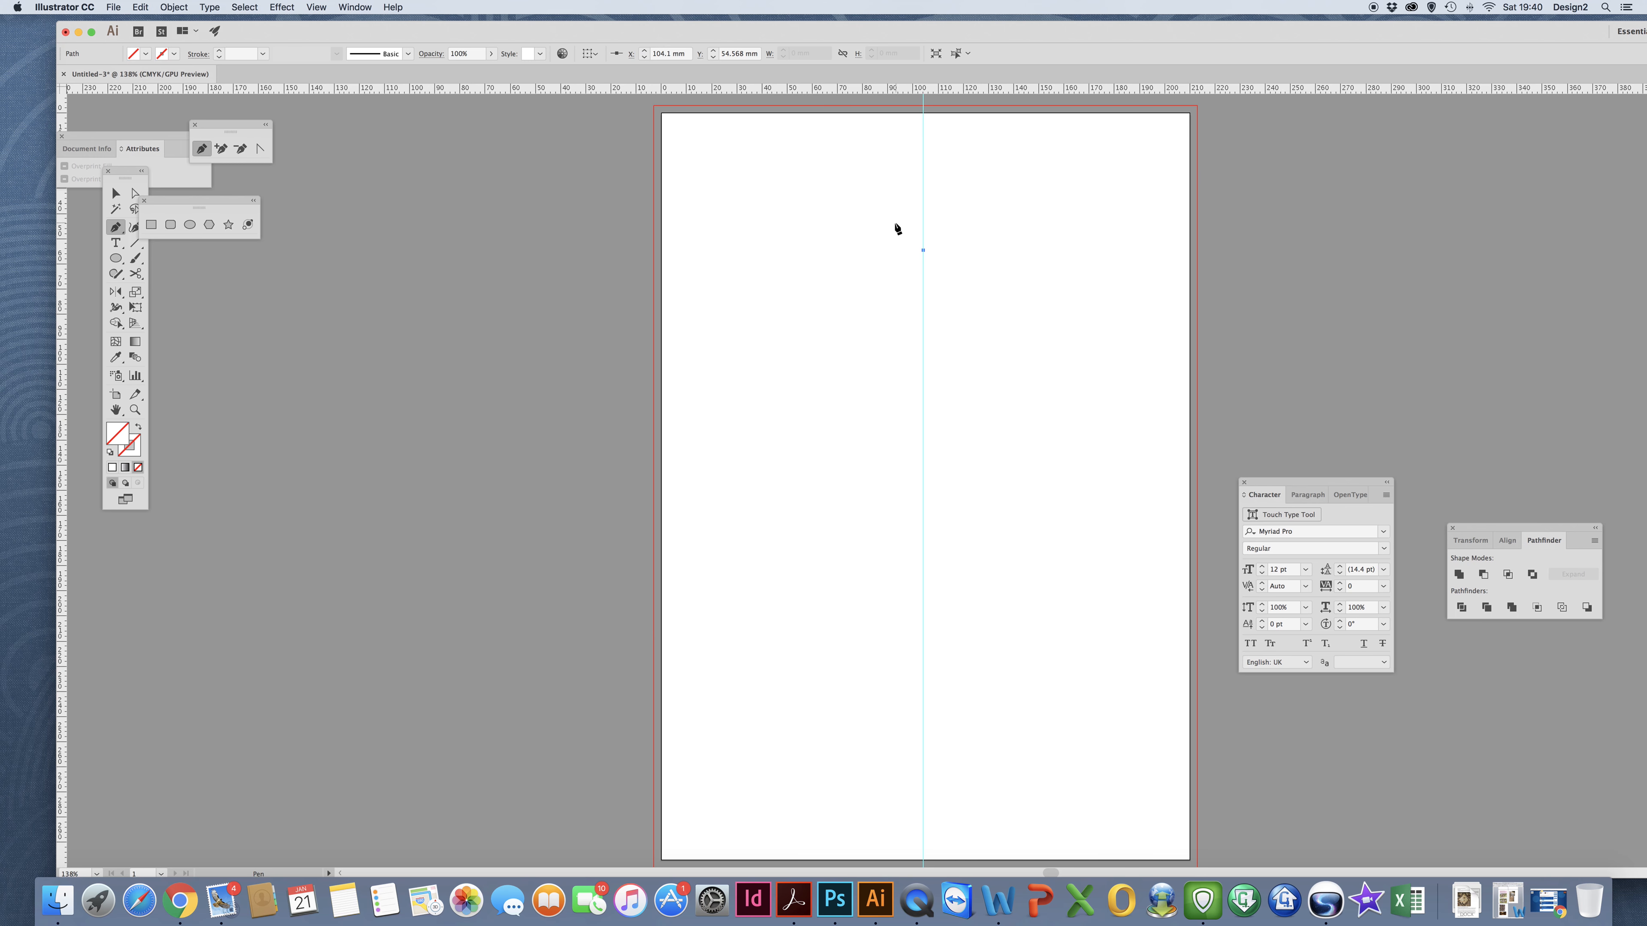
{"action": "left_click", "coordinate": [877, 211]}
{"action": "left_click_drag", "start_coordinate": [879, 214], "coordinate": [870, 214]}
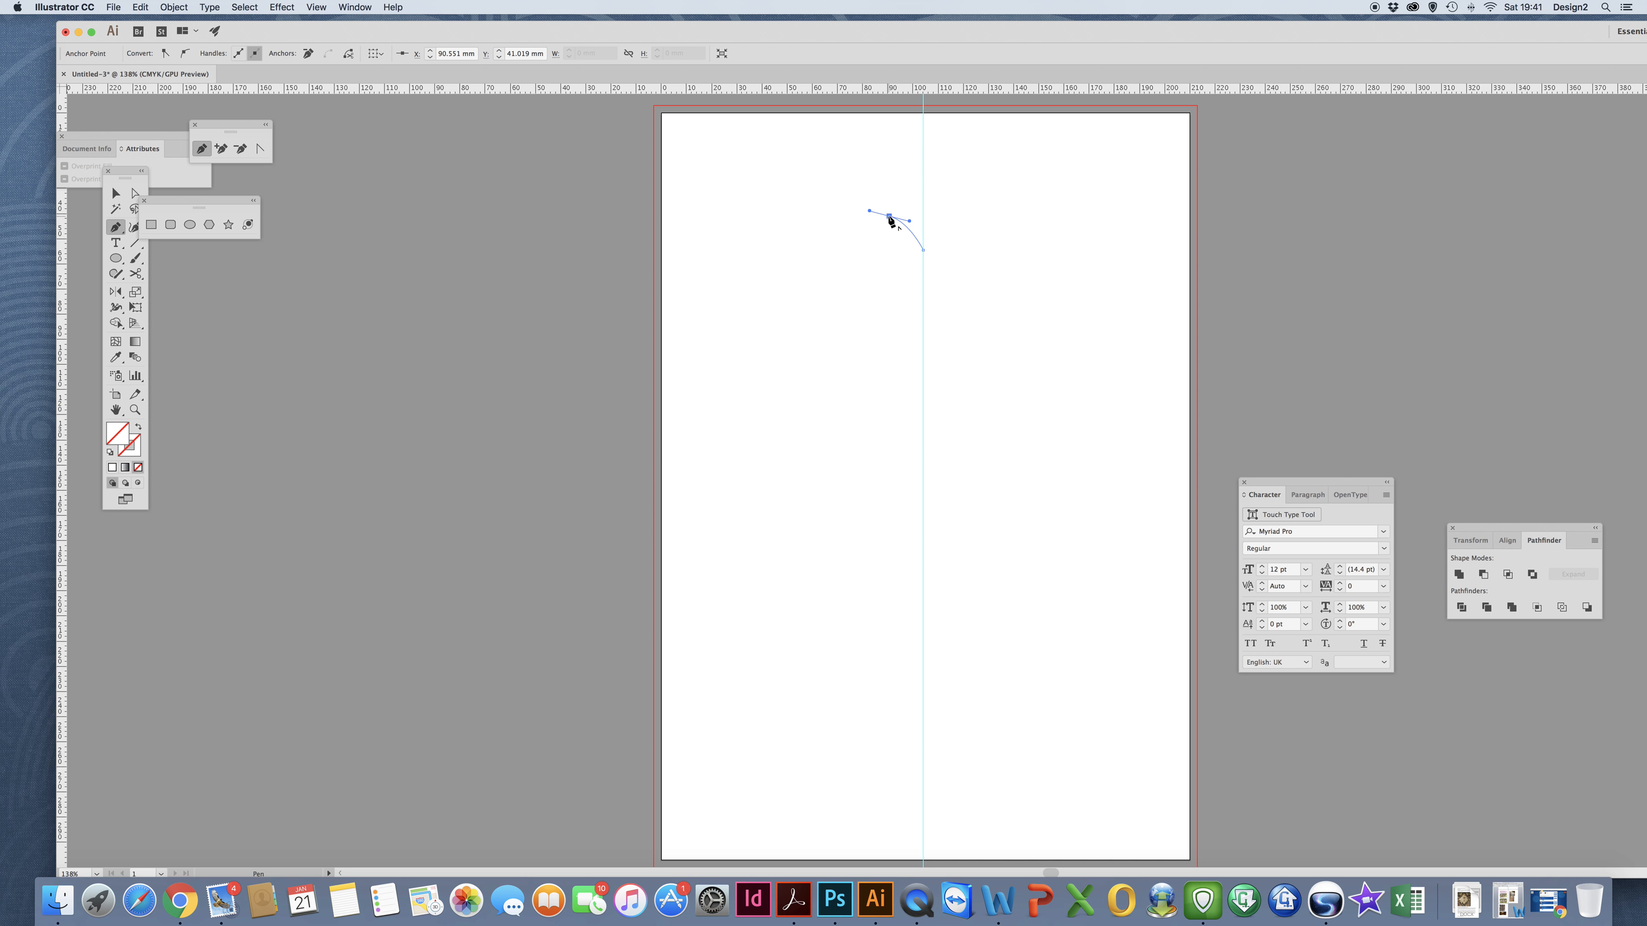
{"action": "left_click", "coordinate": [889, 217]}
{"action": "left_click", "coordinate": [899, 244]}
{"action": "left_click_drag", "start_coordinate": [899, 244], "coordinate": [895, 260]}
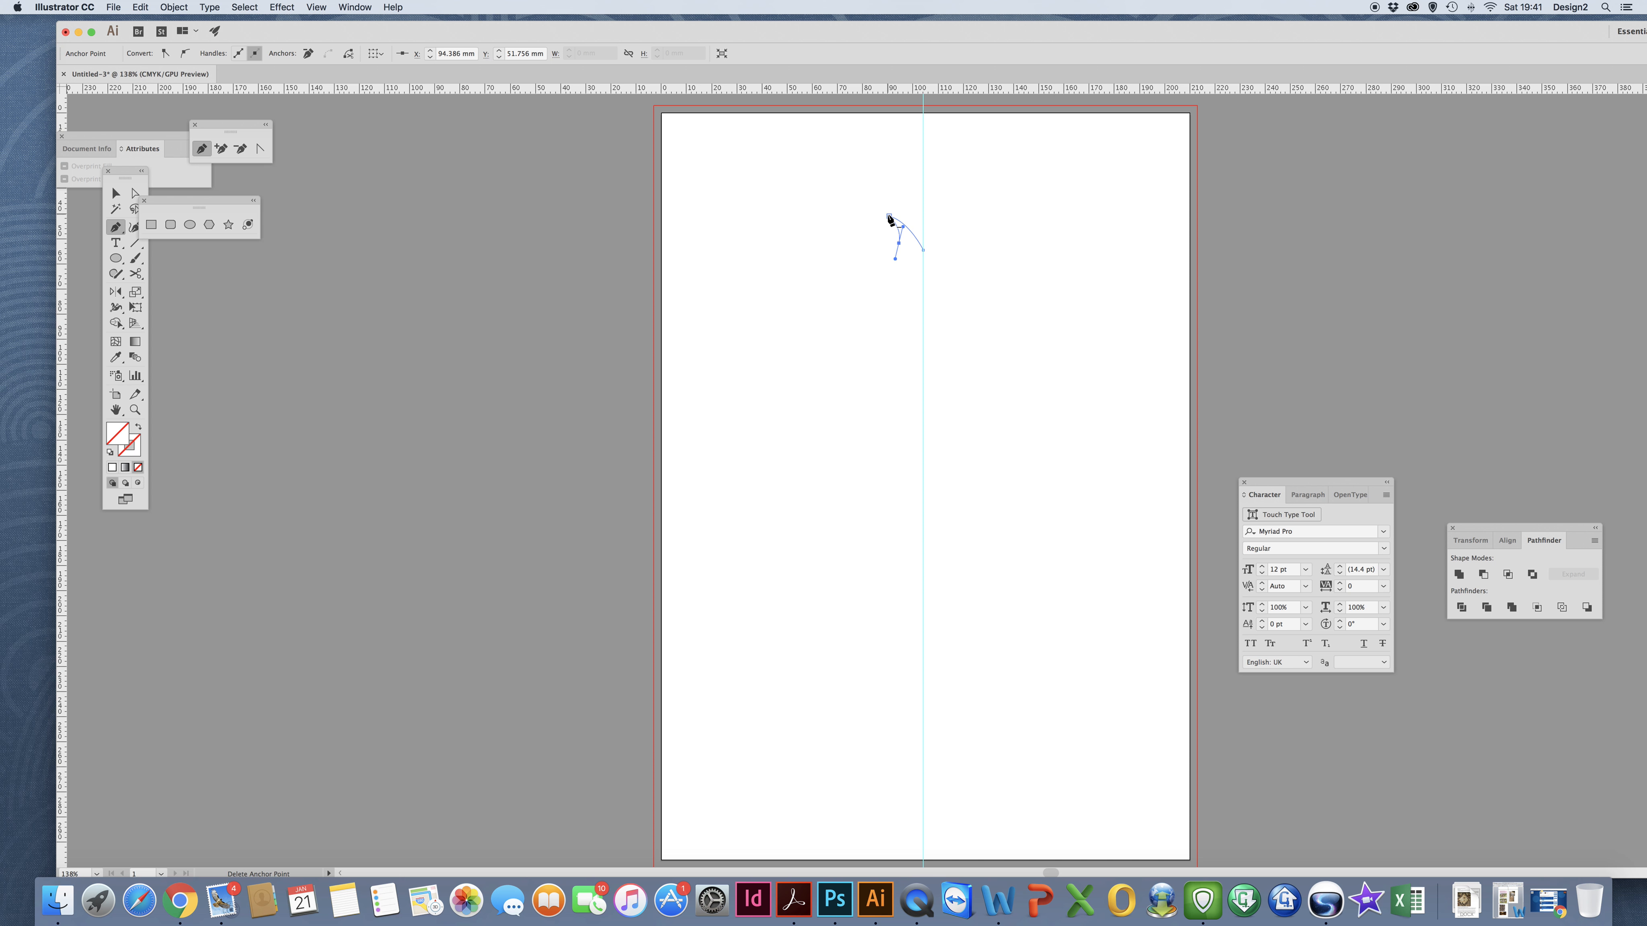
Give the path a black stroke without fill and continue it with more hair spikes down the left side of the head.
{"action": "left_click", "coordinate": [110, 453]}
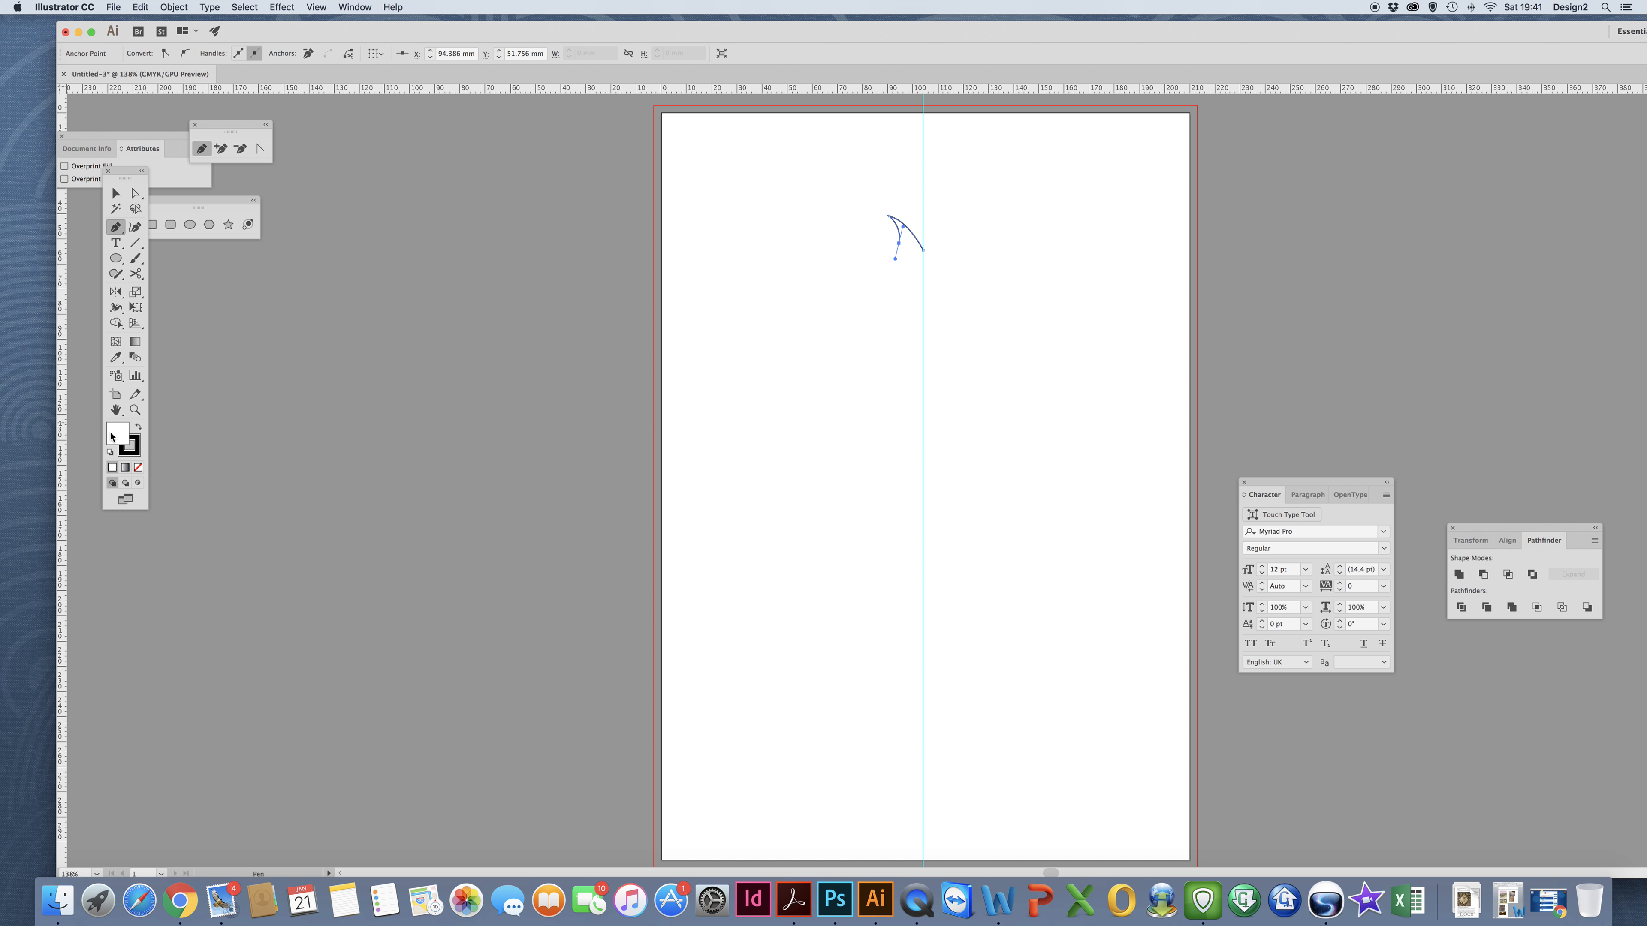
{"action": "left_click", "coordinate": [138, 468]}
{"action": "left_click", "coordinate": [848, 227]}
{"action": "left_click", "coordinate": [860, 221]}
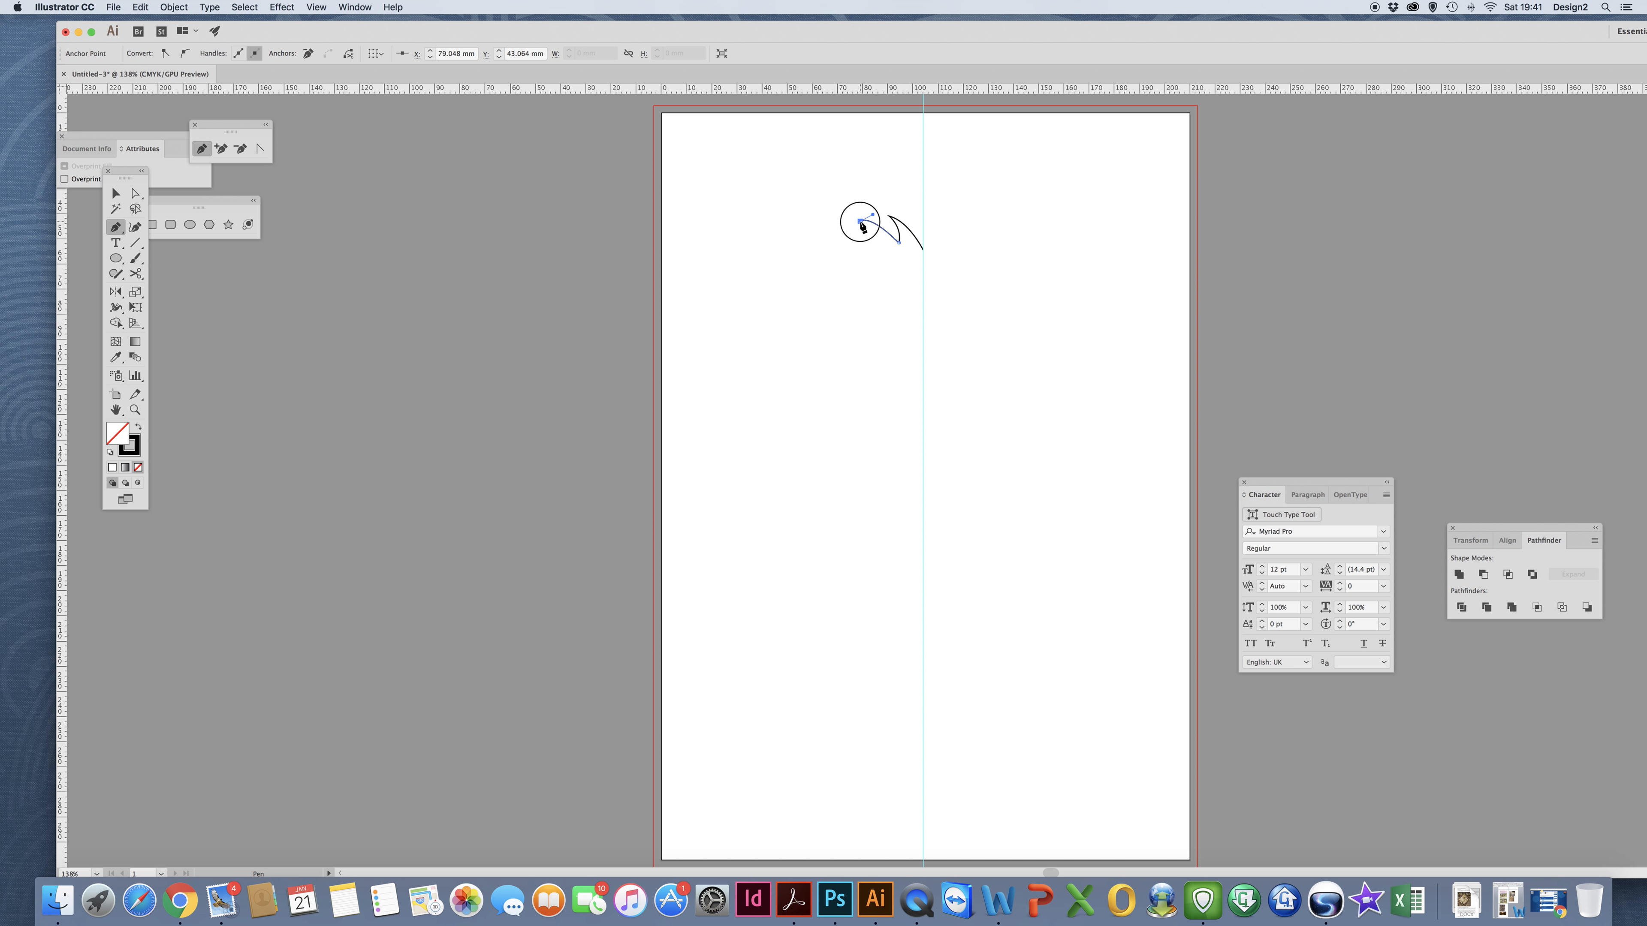
{"action": "left_click_drag", "start_coordinate": [882, 251], "coordinate": [810, 272]}
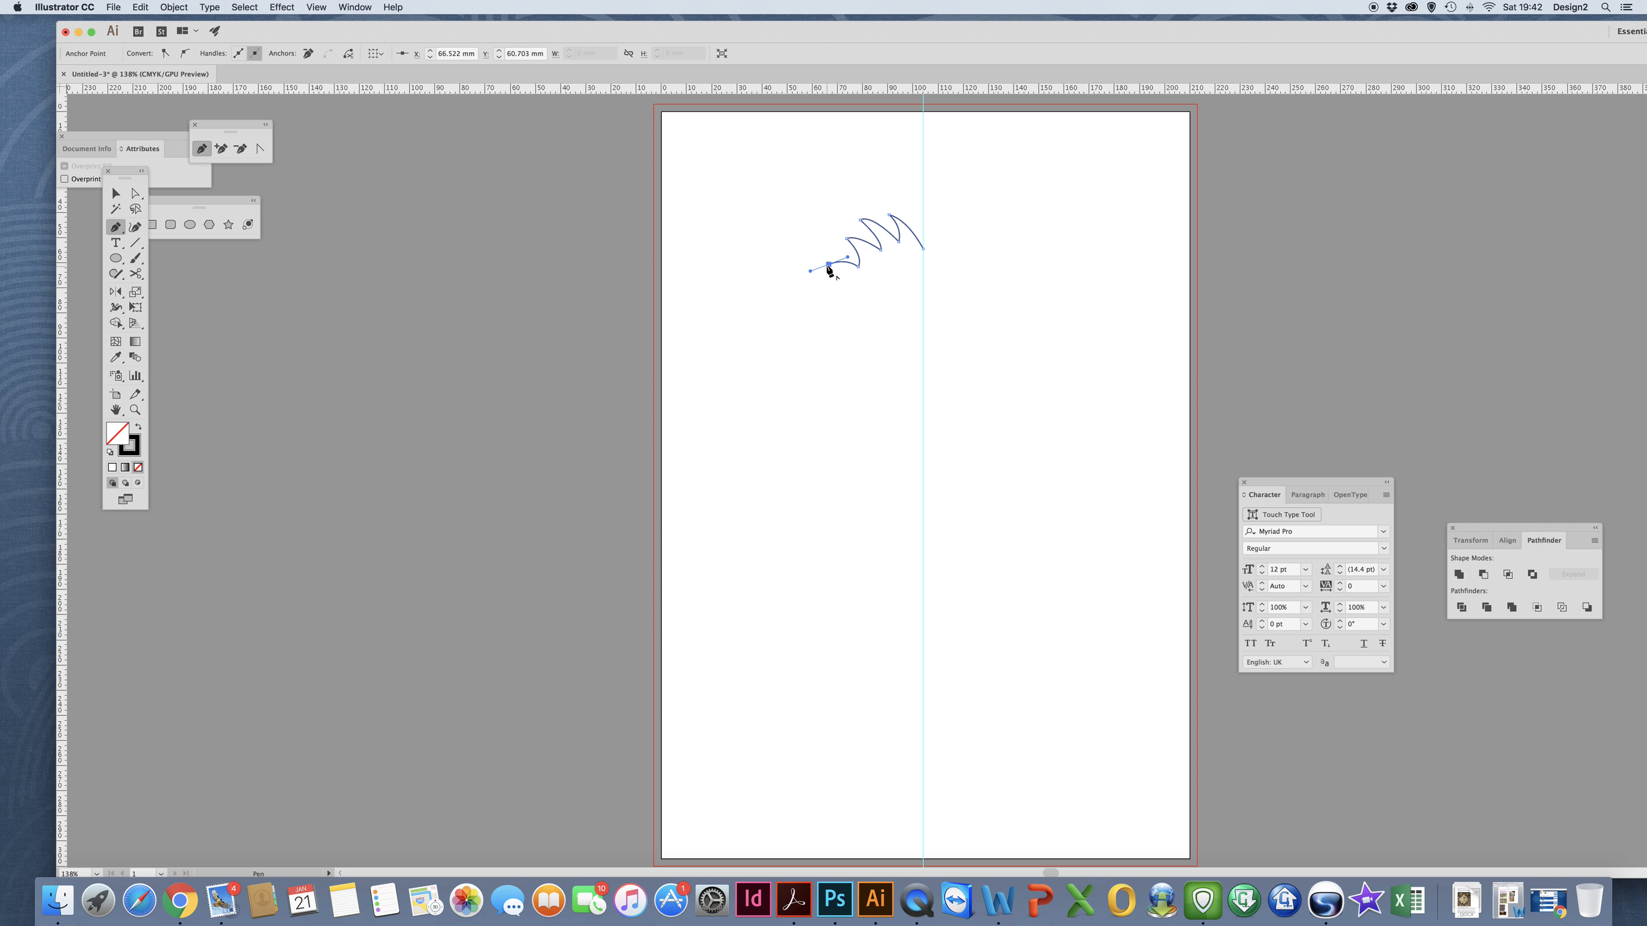
Extend the path from the last hair spike down the side of the head and around the left ear.
{"action": "left_click_drag", "start_coordinate": [843, 280], "coordinate": [867, 283]}
{"action": "key", "text": "super"}
{"action": "left_click_drag", "start_coordinate": [840, 280], "coordinate": [835, 357]}
{"action": "left_click", "coordinate": [840, 314]}
Finish the half-head outline with a smooth jaw curve ending at the chin on the vertical guide, and deselect it.
{"action": "left_click", "coordinate": [923, 435]}
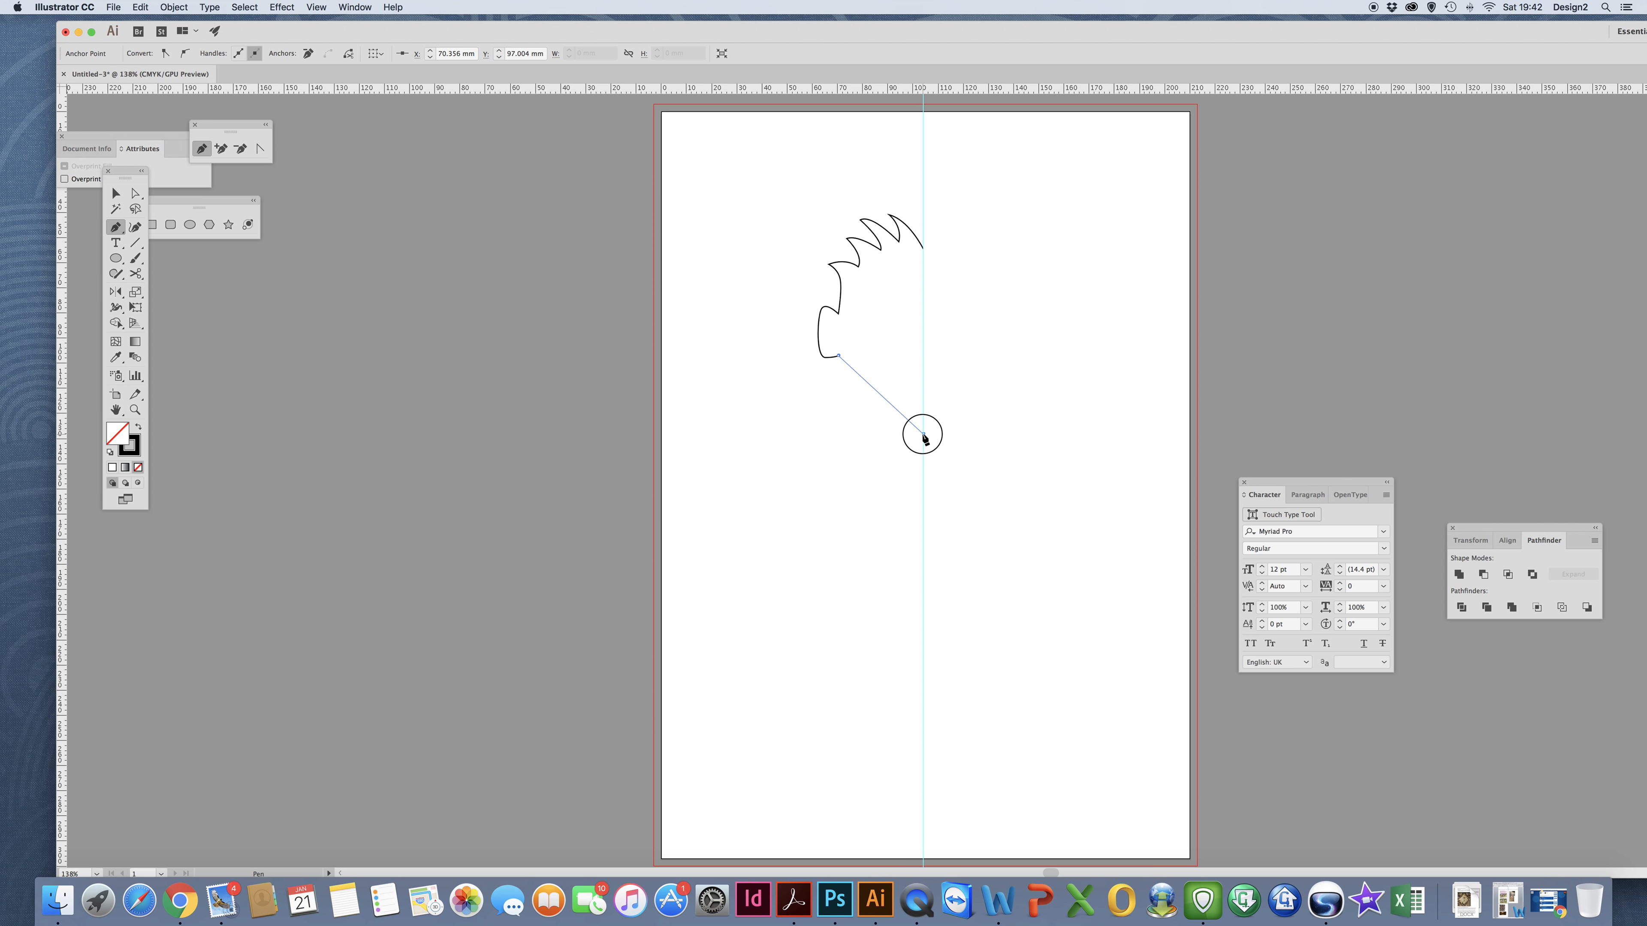
{"action": "left_click_drag", "start_coordinate": [923, 434], "coordinate": [1009, 435]}
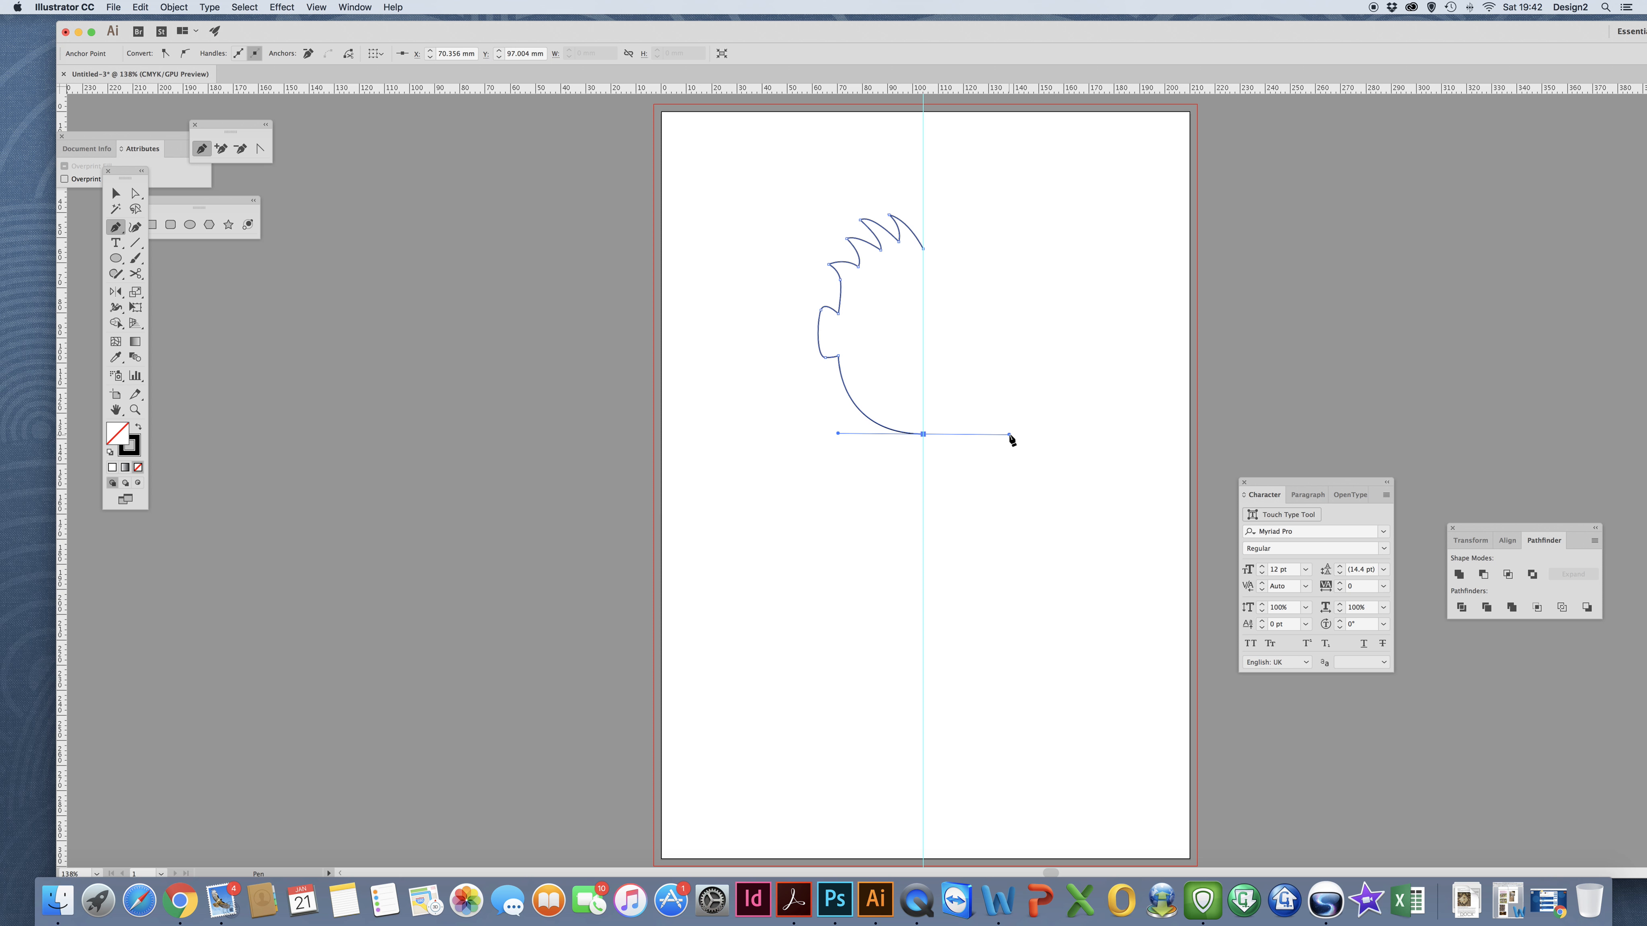
{"action": "left_click", "coordinate": [924, 435]}
{"action": "left_click", "coordinate": [115, 193]}
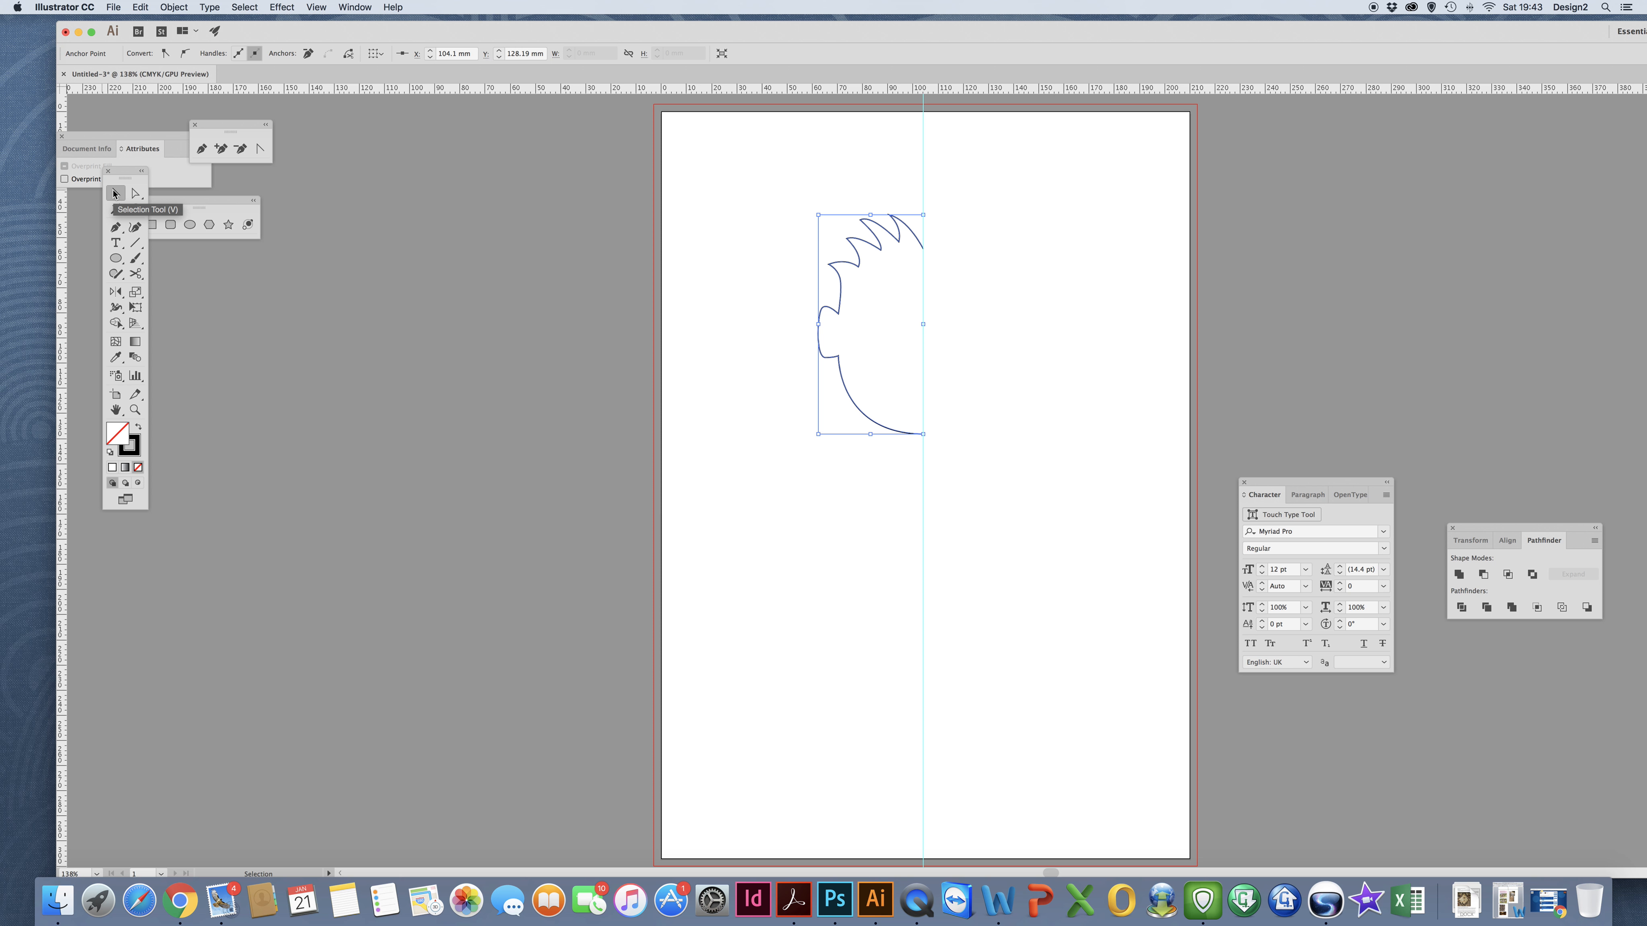
{"action": "left_click", "coordinate": [700, 270]}
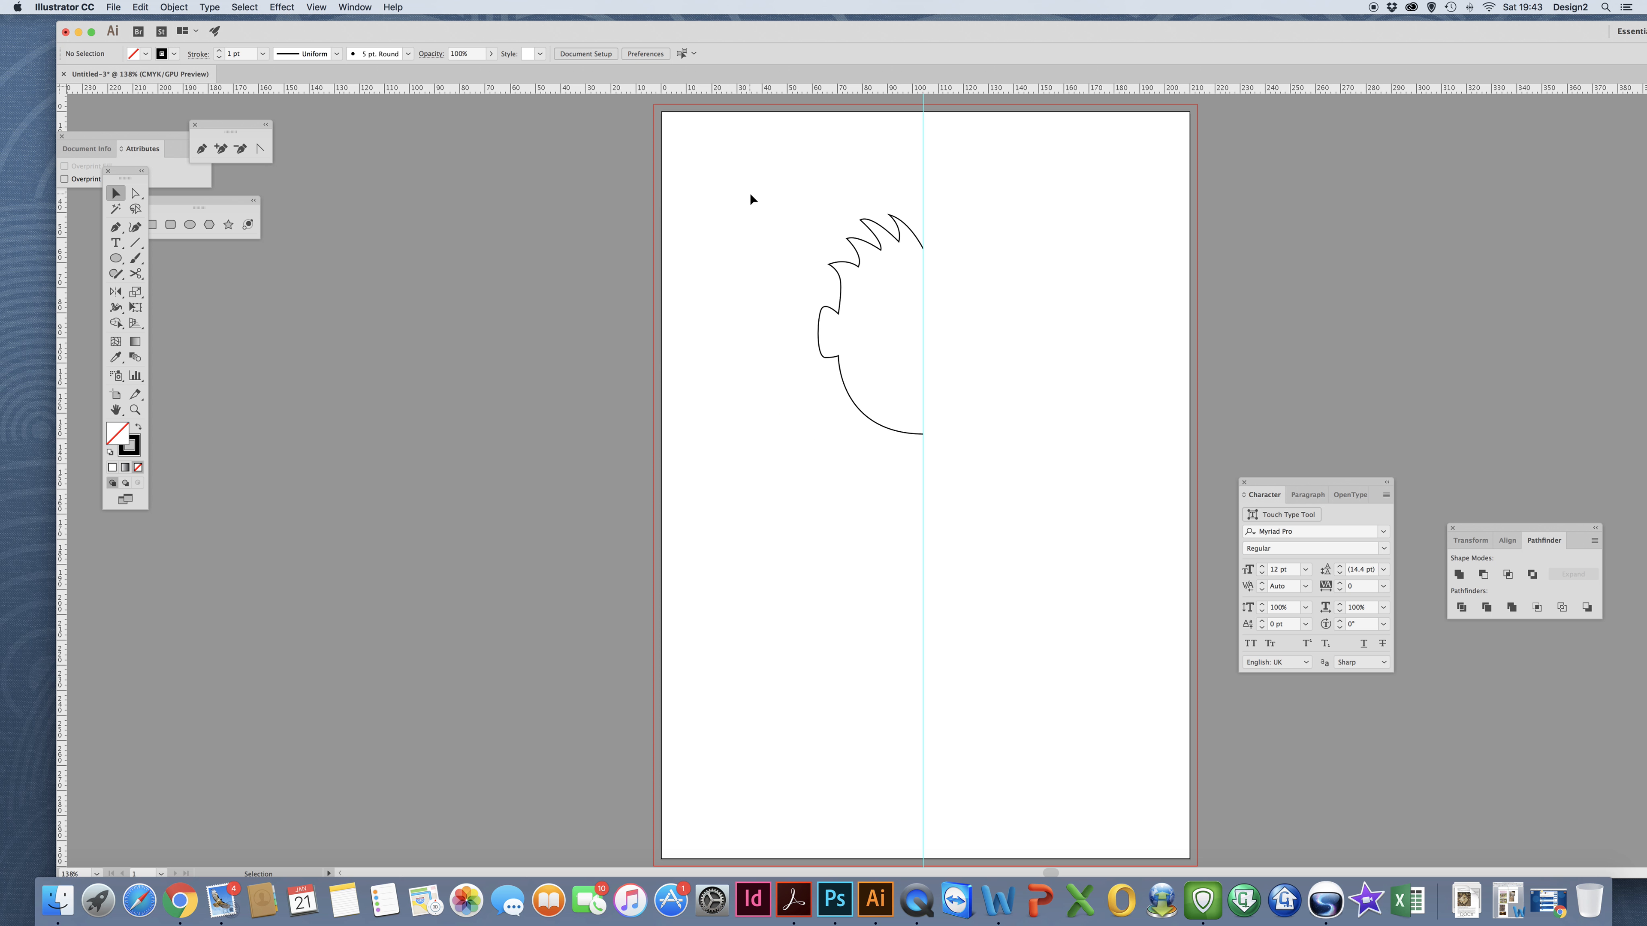
Try to reflect a copy of the half-head across a vertical axis through its own centre.
{"action": "left_click", "coordinate": [856, 267]}
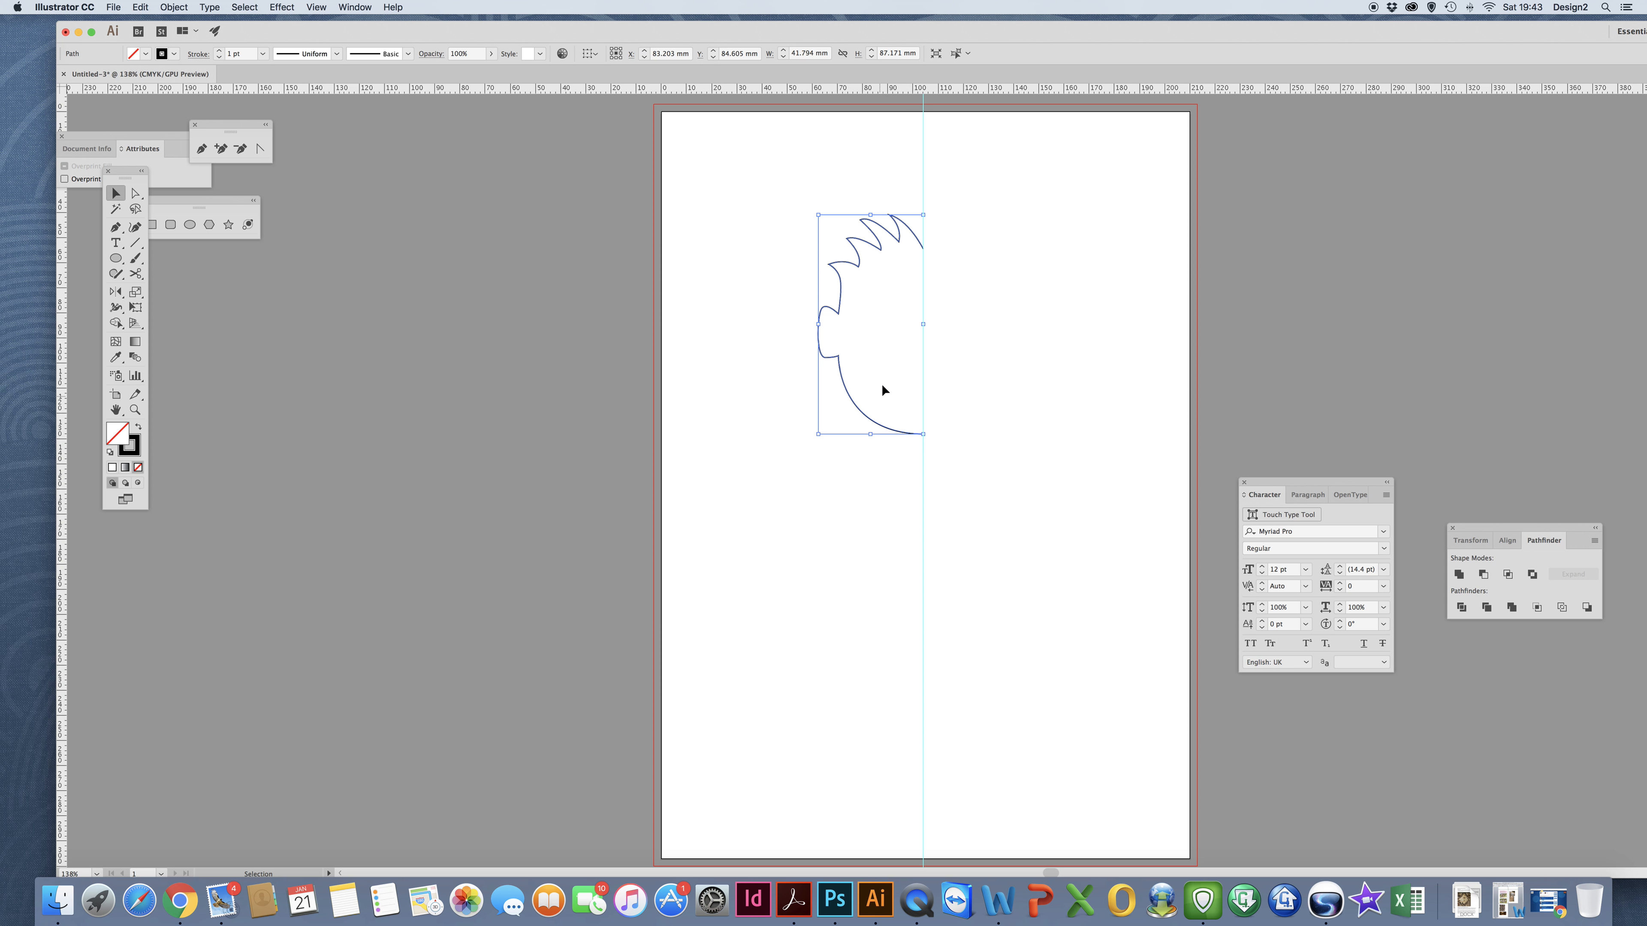
{"action": "left_click", "coordinate": [115, 292]}
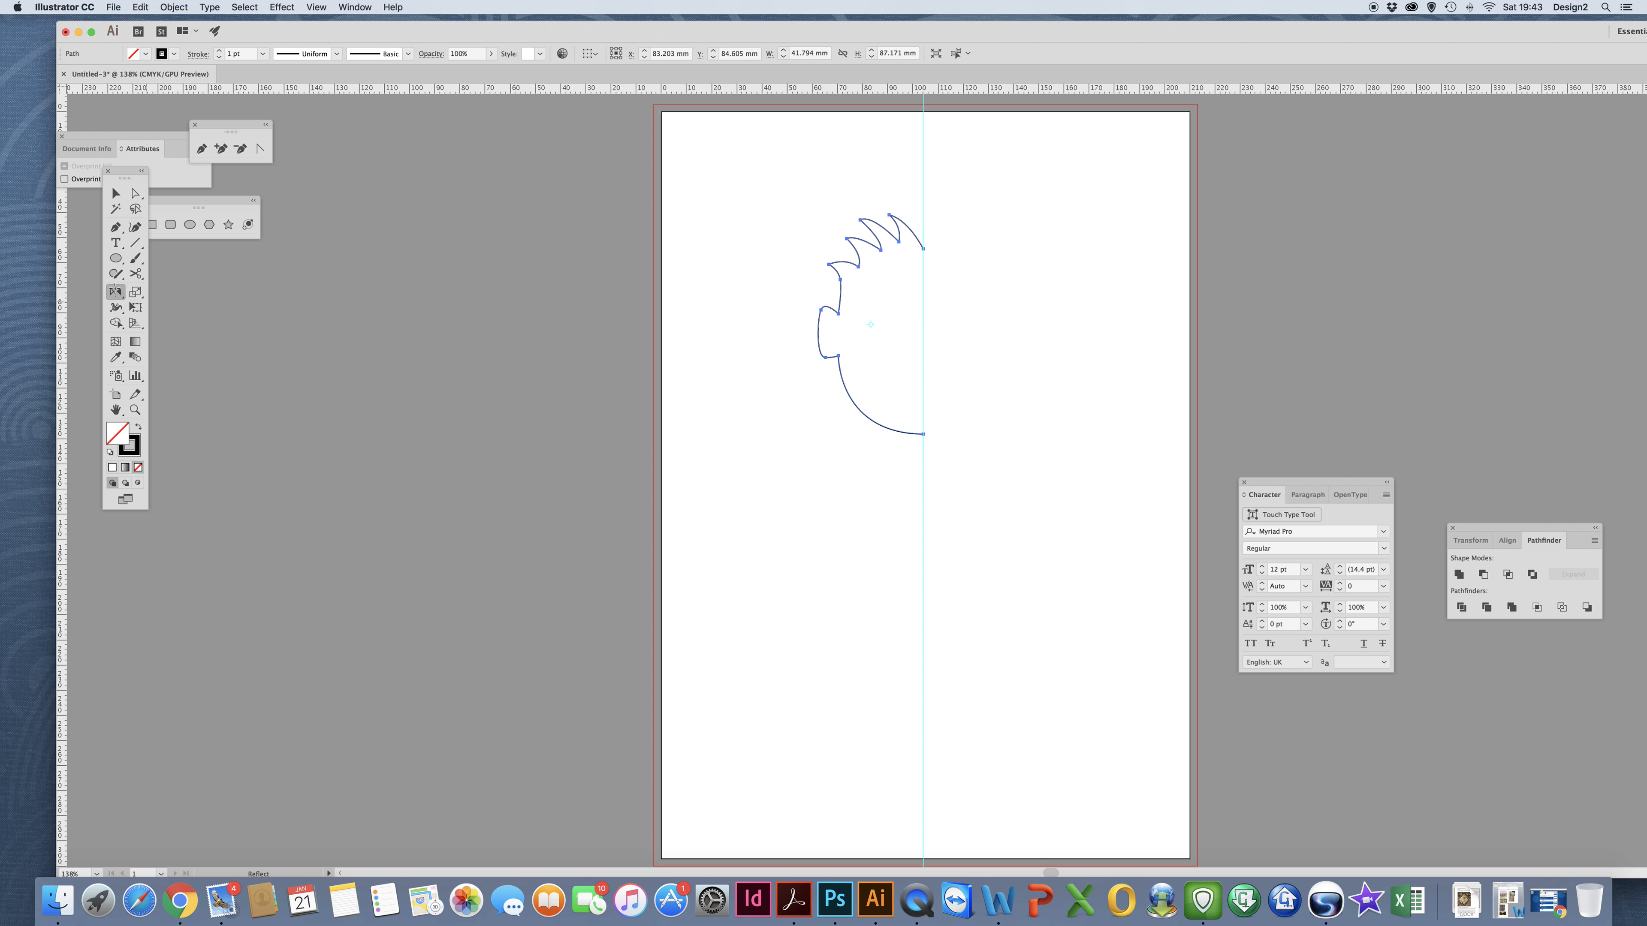
{"action": "double_click", "coordinate": [115, 294]}
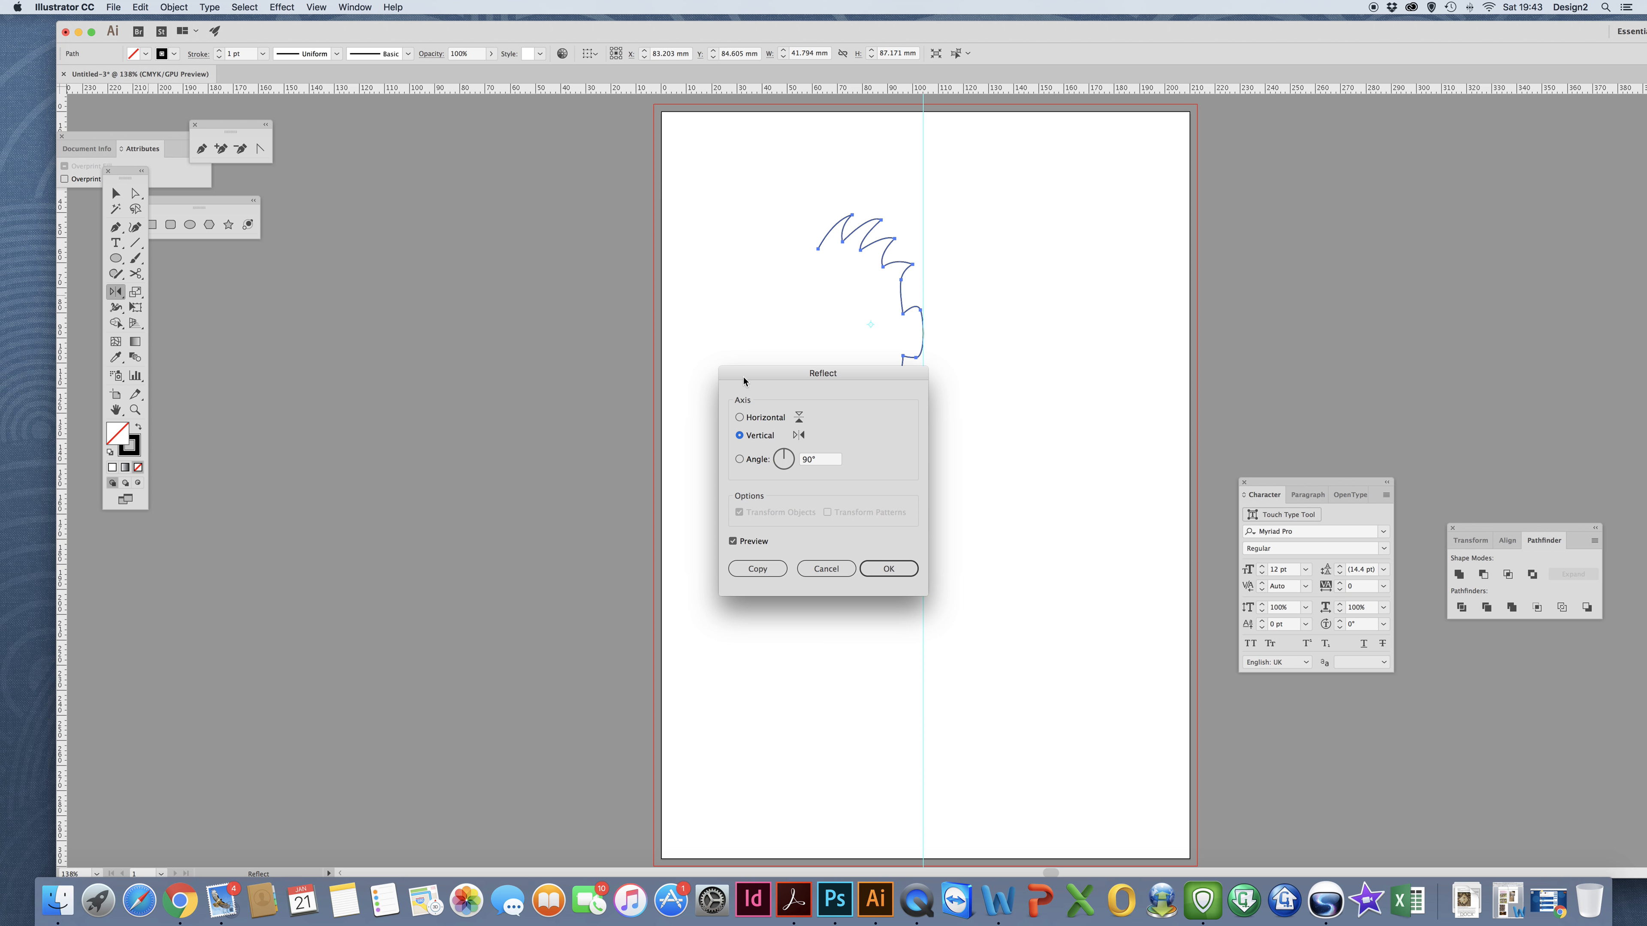
{"action": "left_click", "coordinate": [778, 569]}
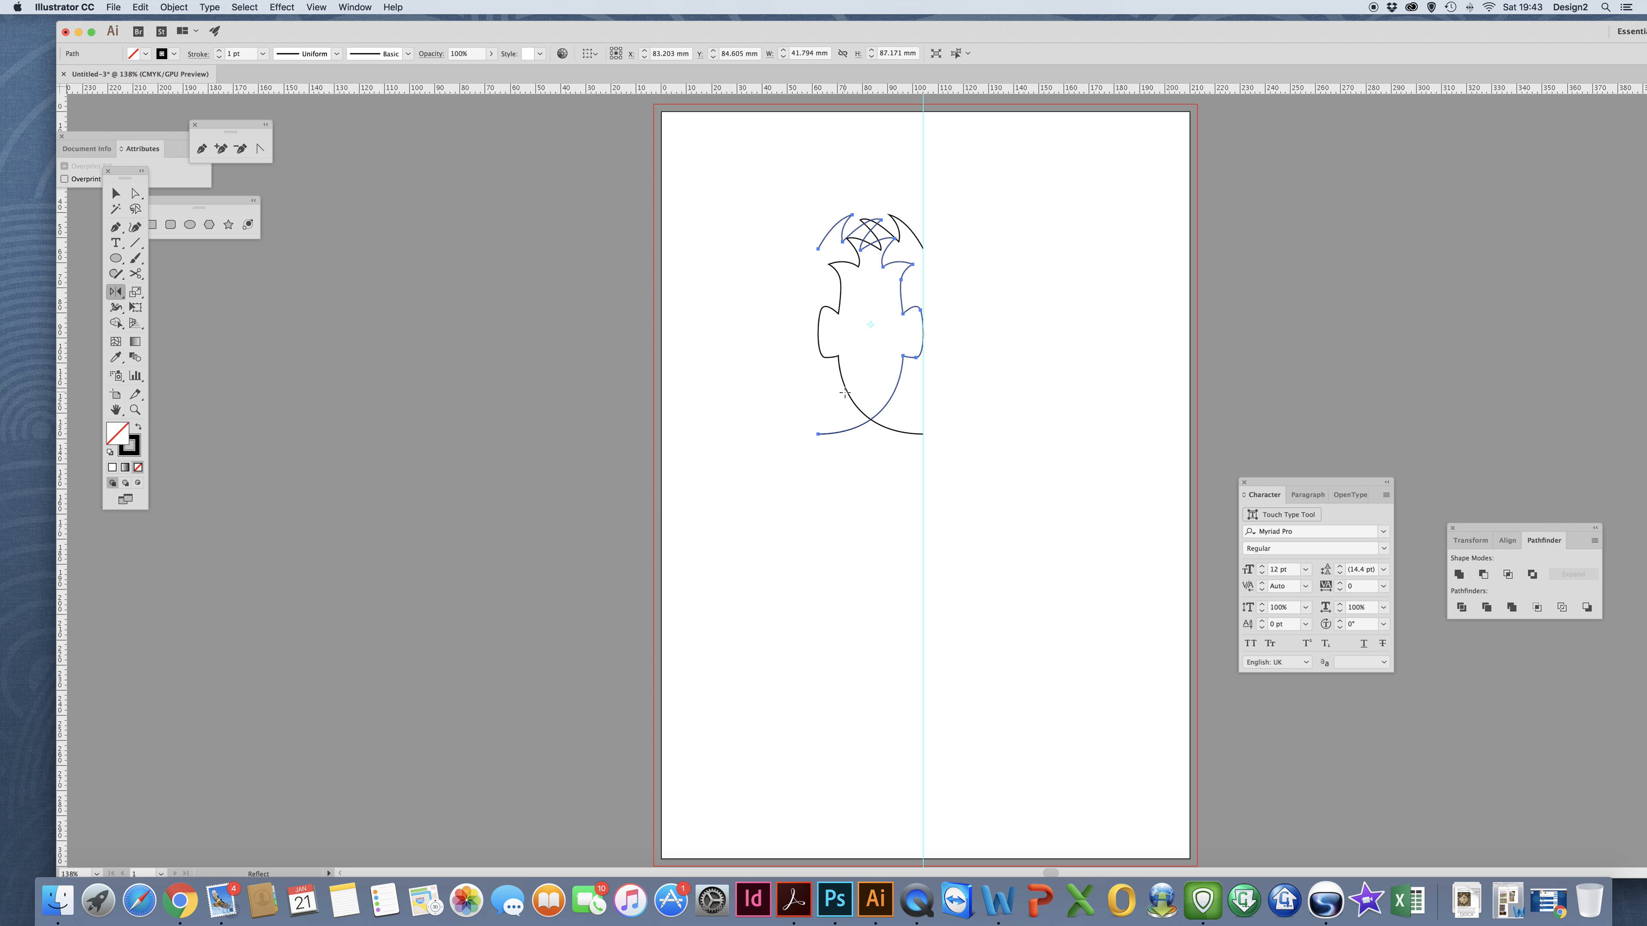
{"action": "key", "text": "cmd+z"}
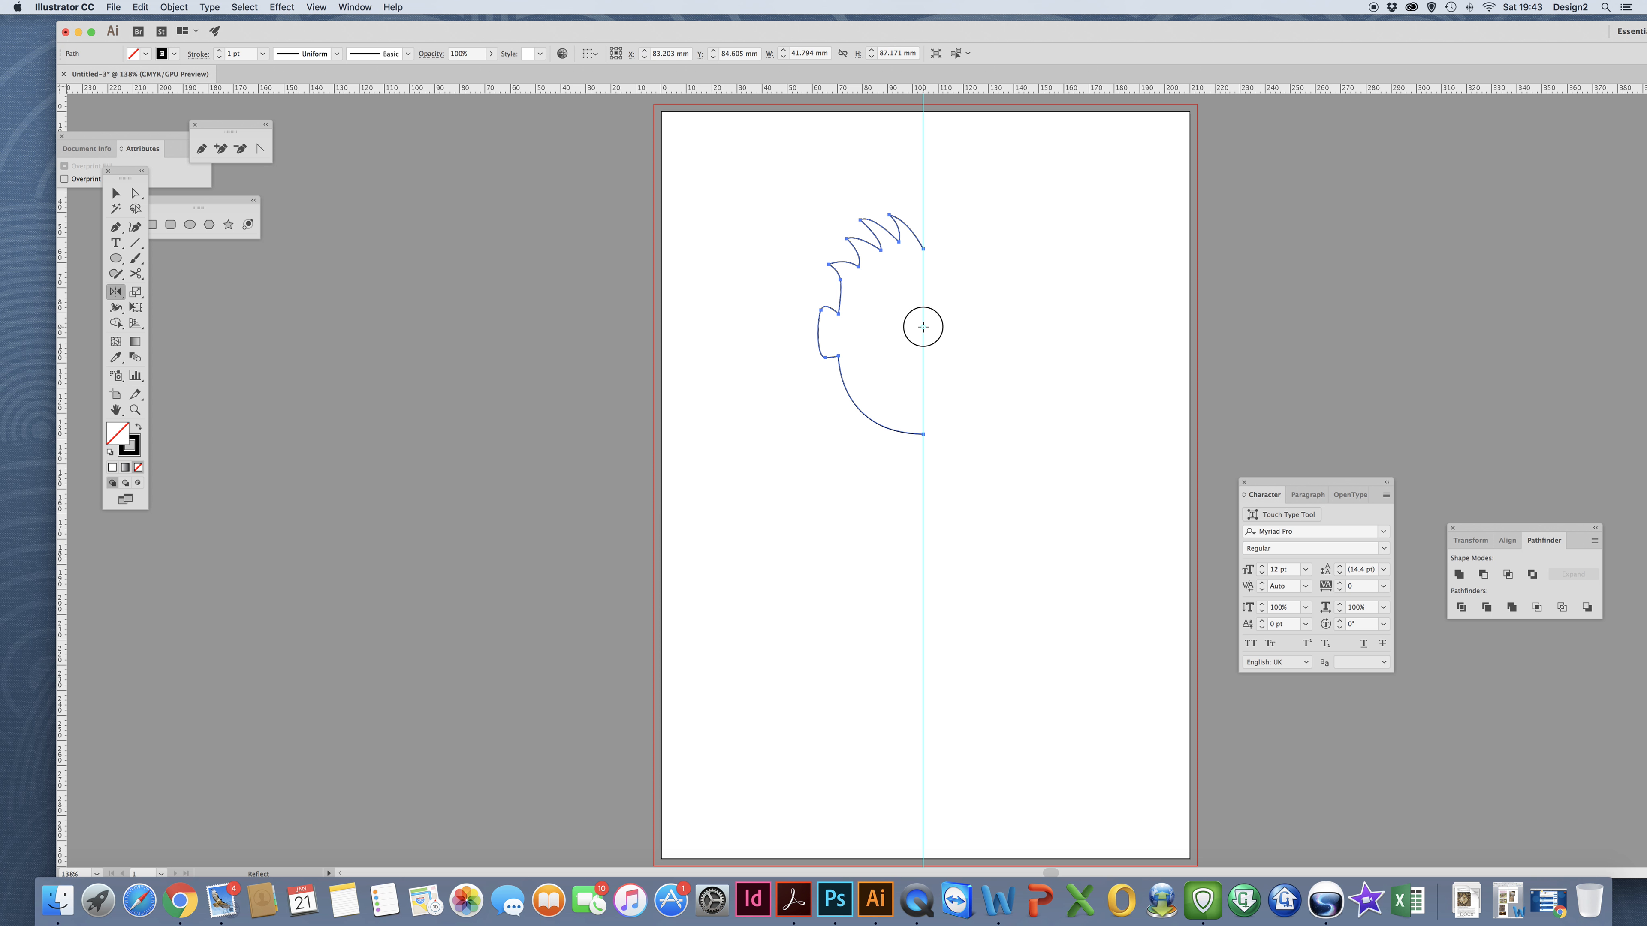
Reflect a copy of the half-head vertically with the guide as the mirror axis, and deselect it.
{"action": "left_click", "coordinate": [924, 326], "text": "alt"}
{"action": "left_click", "coordinate": [757, 570]}
{"action": "left_click", "coordinate": [115, 194]}
{"action": "left_click", "coordinate": [555, 382]}
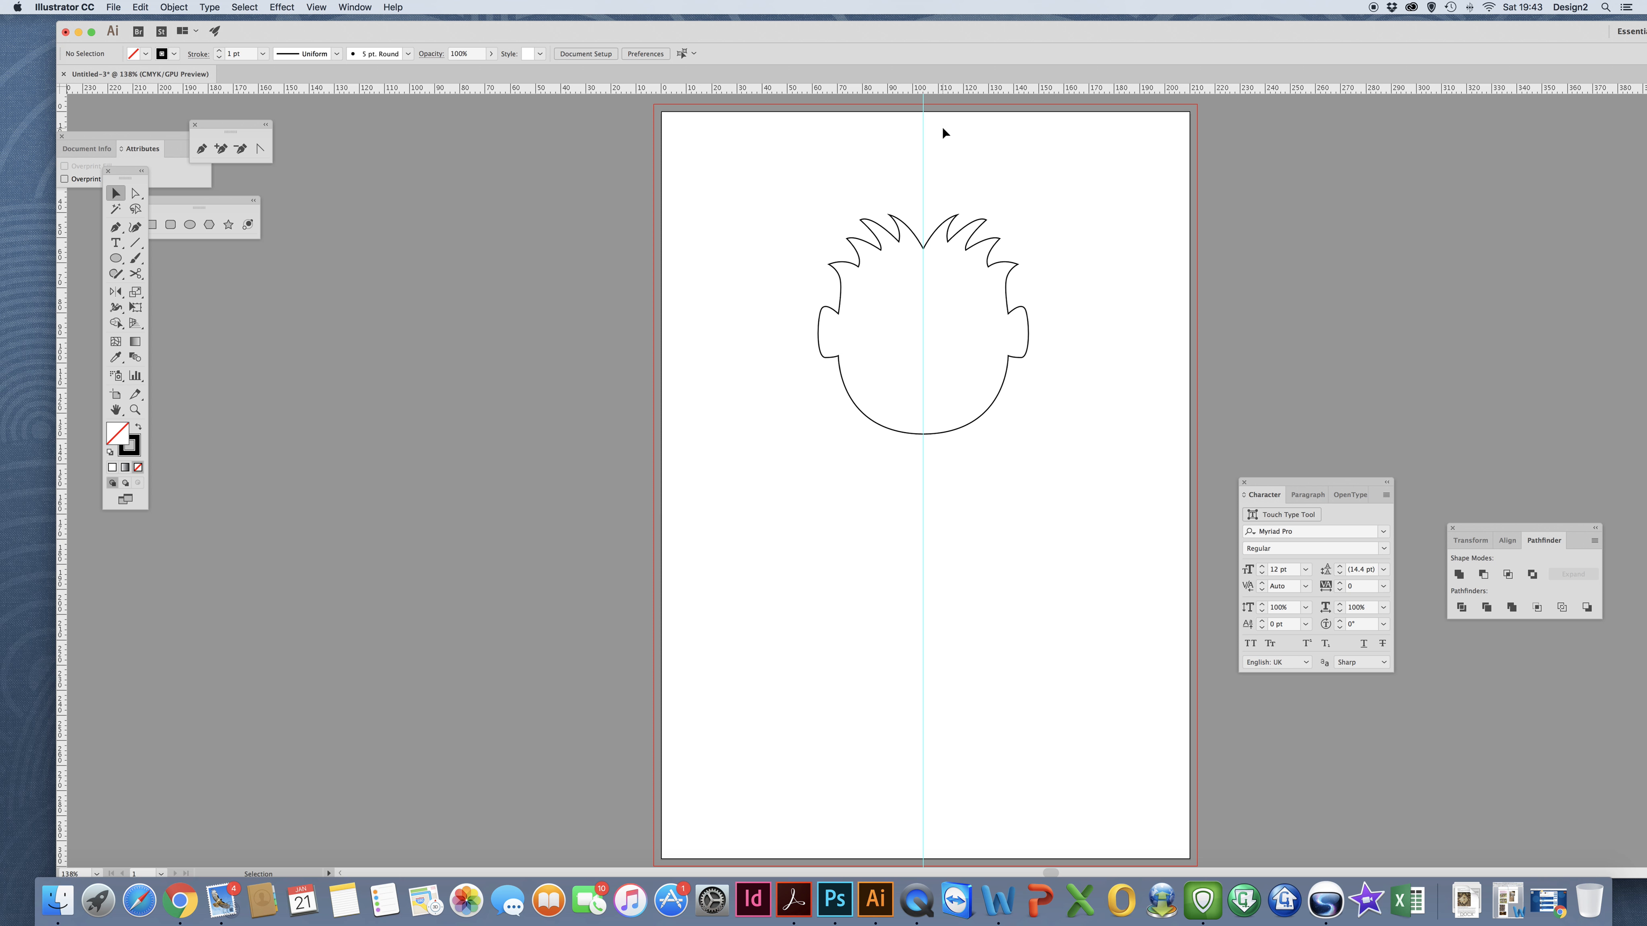
Delete the vertical guide running through the middle of the face.
{"action": "left_click", "coordinate": [922, 128]}
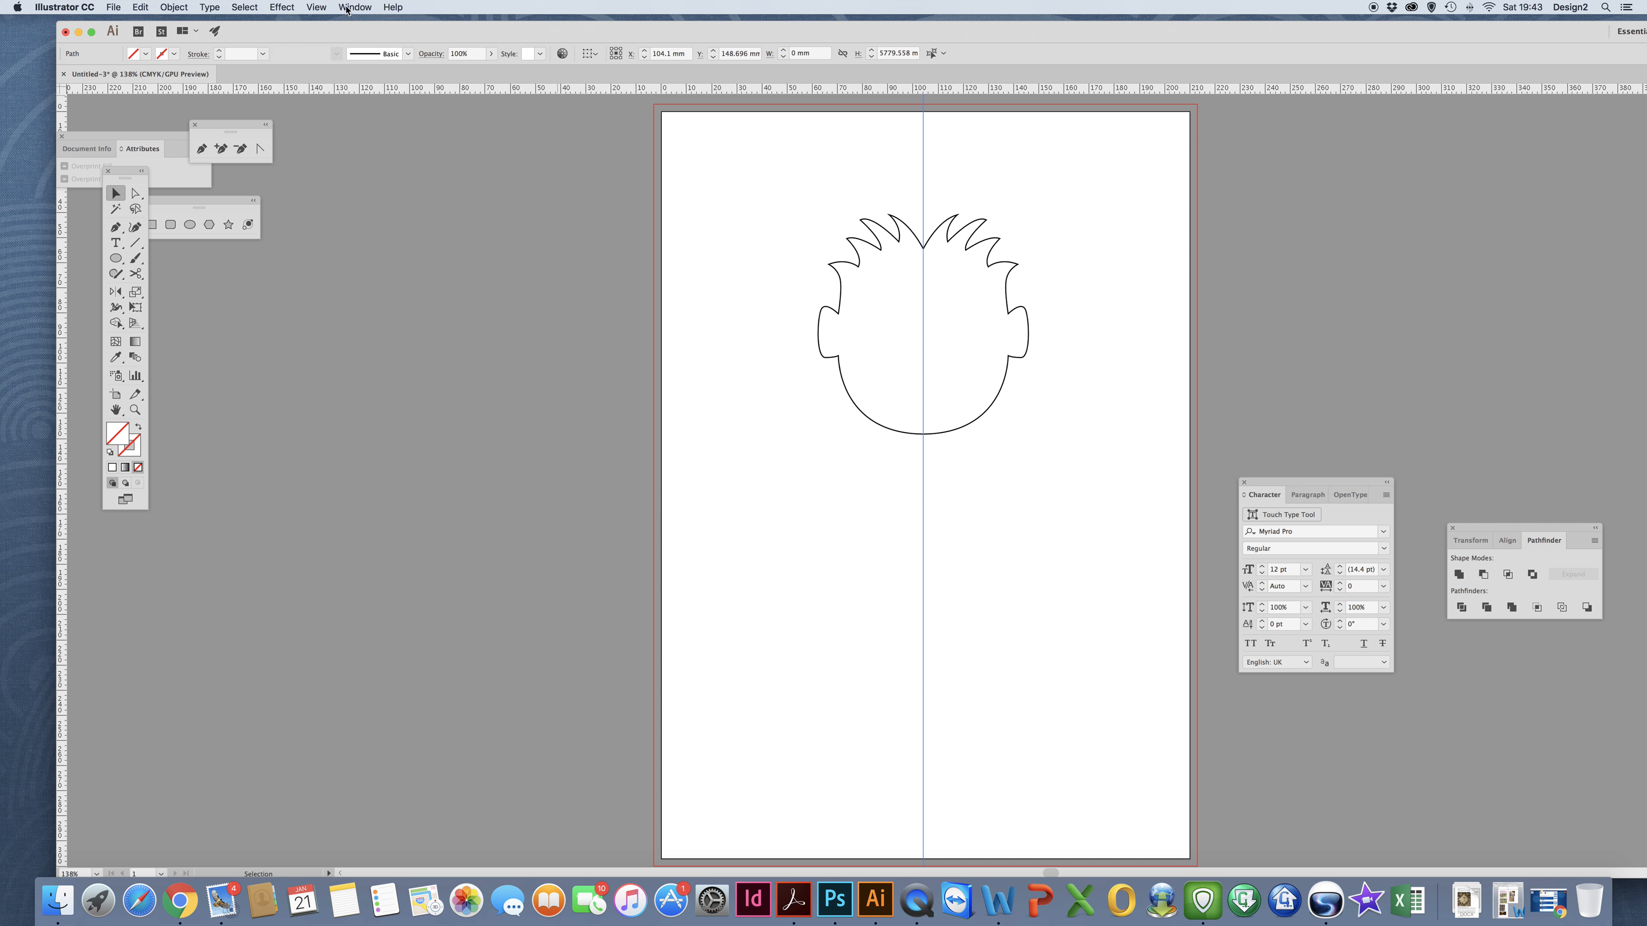
{"action": "left_click", "coordinate": [316, 7]}
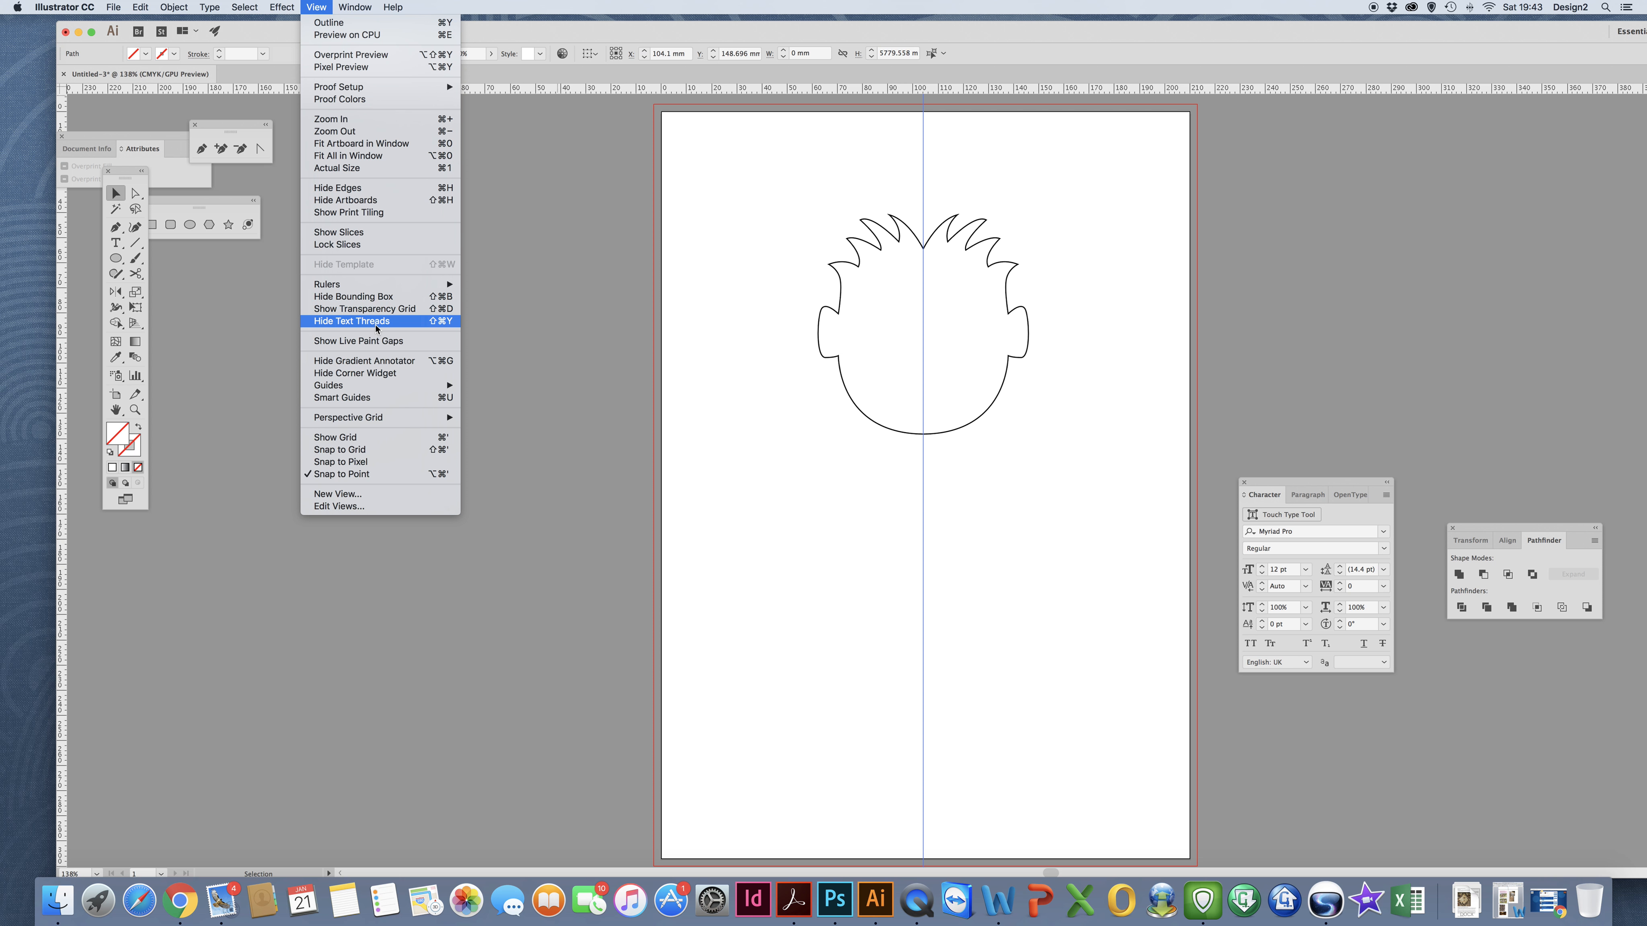
{"action": "mouse_move", "coordinate": [371, 390]}
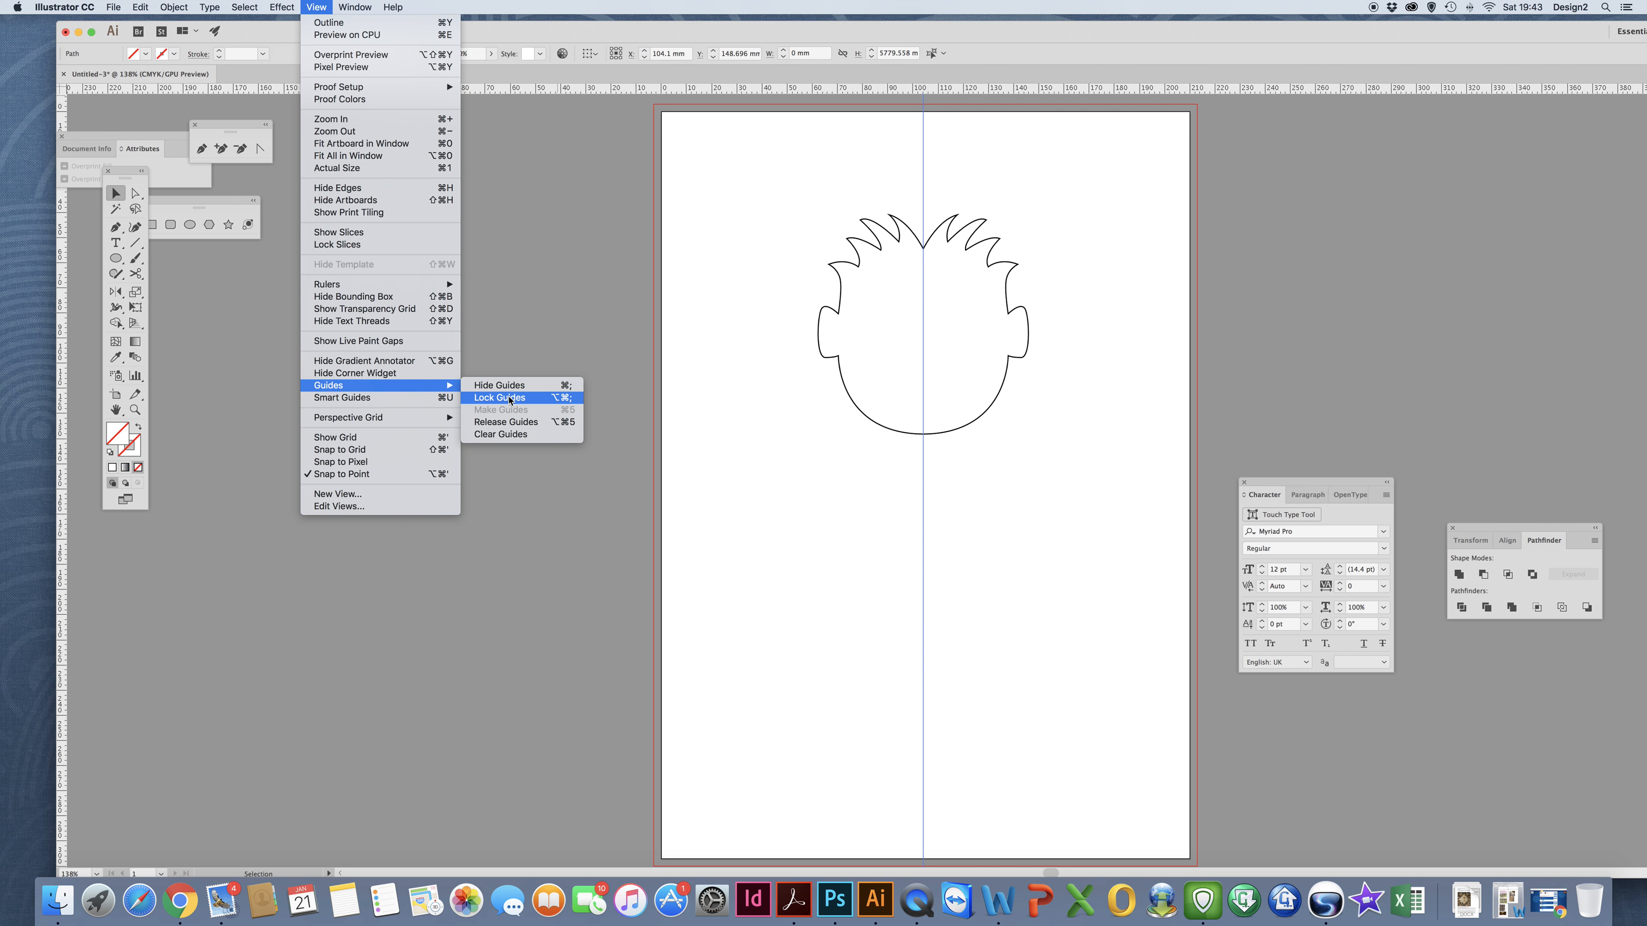
{"action": "left_click", "coordinate": [737, 280]}
{"action": "key", "text": "Delete"}
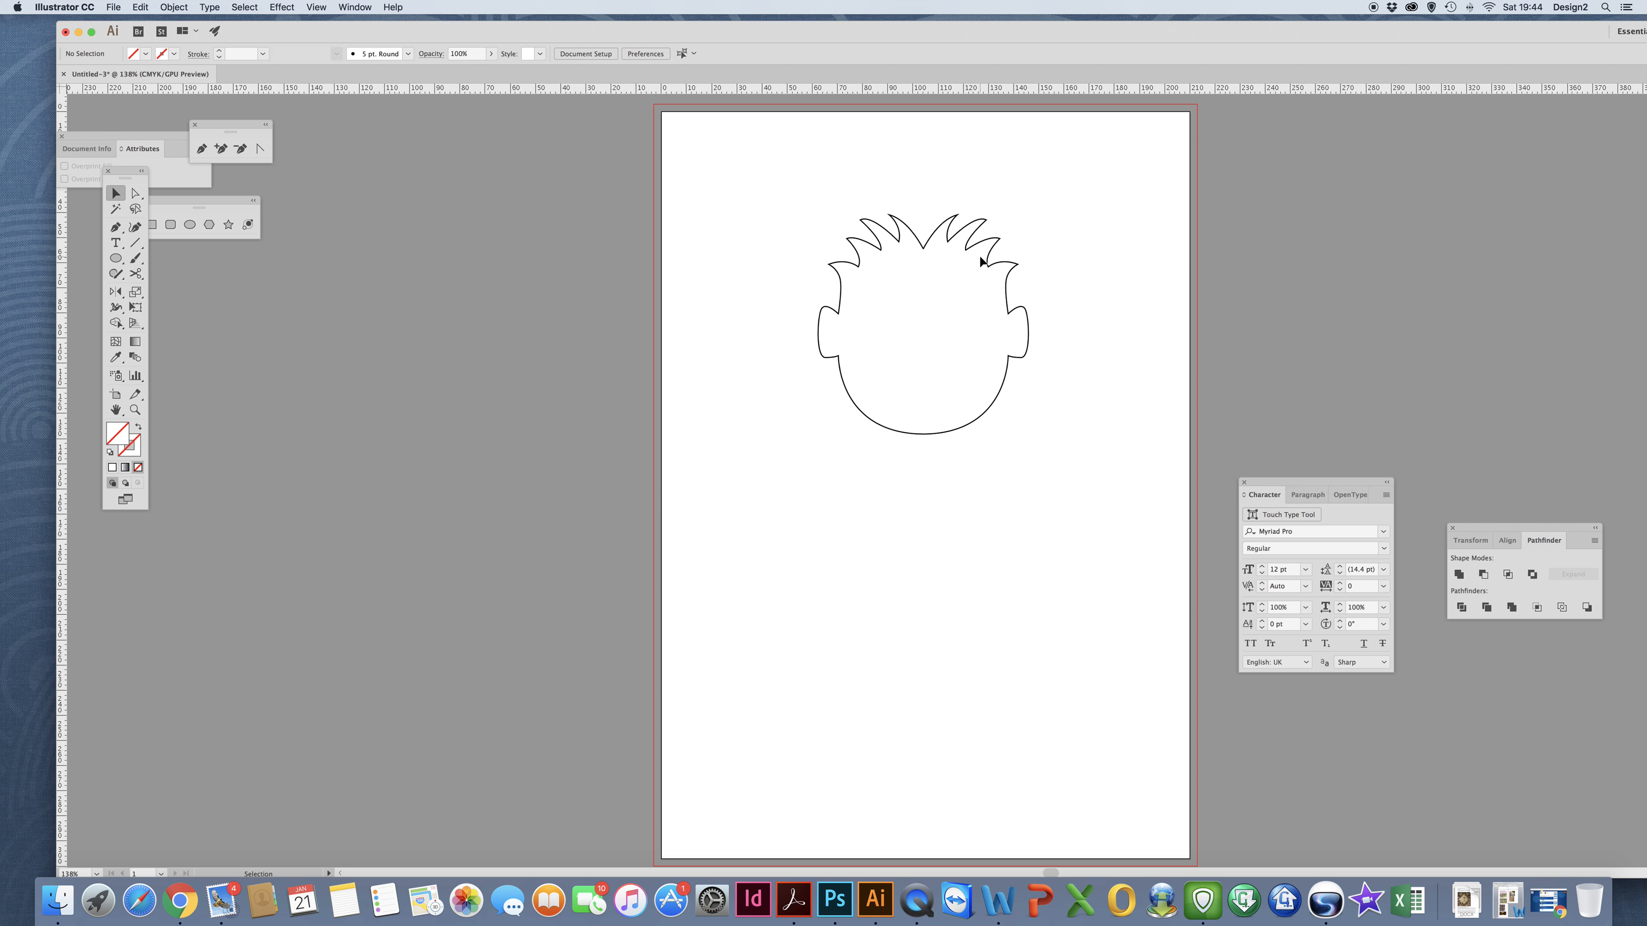
Give the right half of the head the default white fill and black stroke.
{"action": "left_click", "coordinate": [976, 238]}
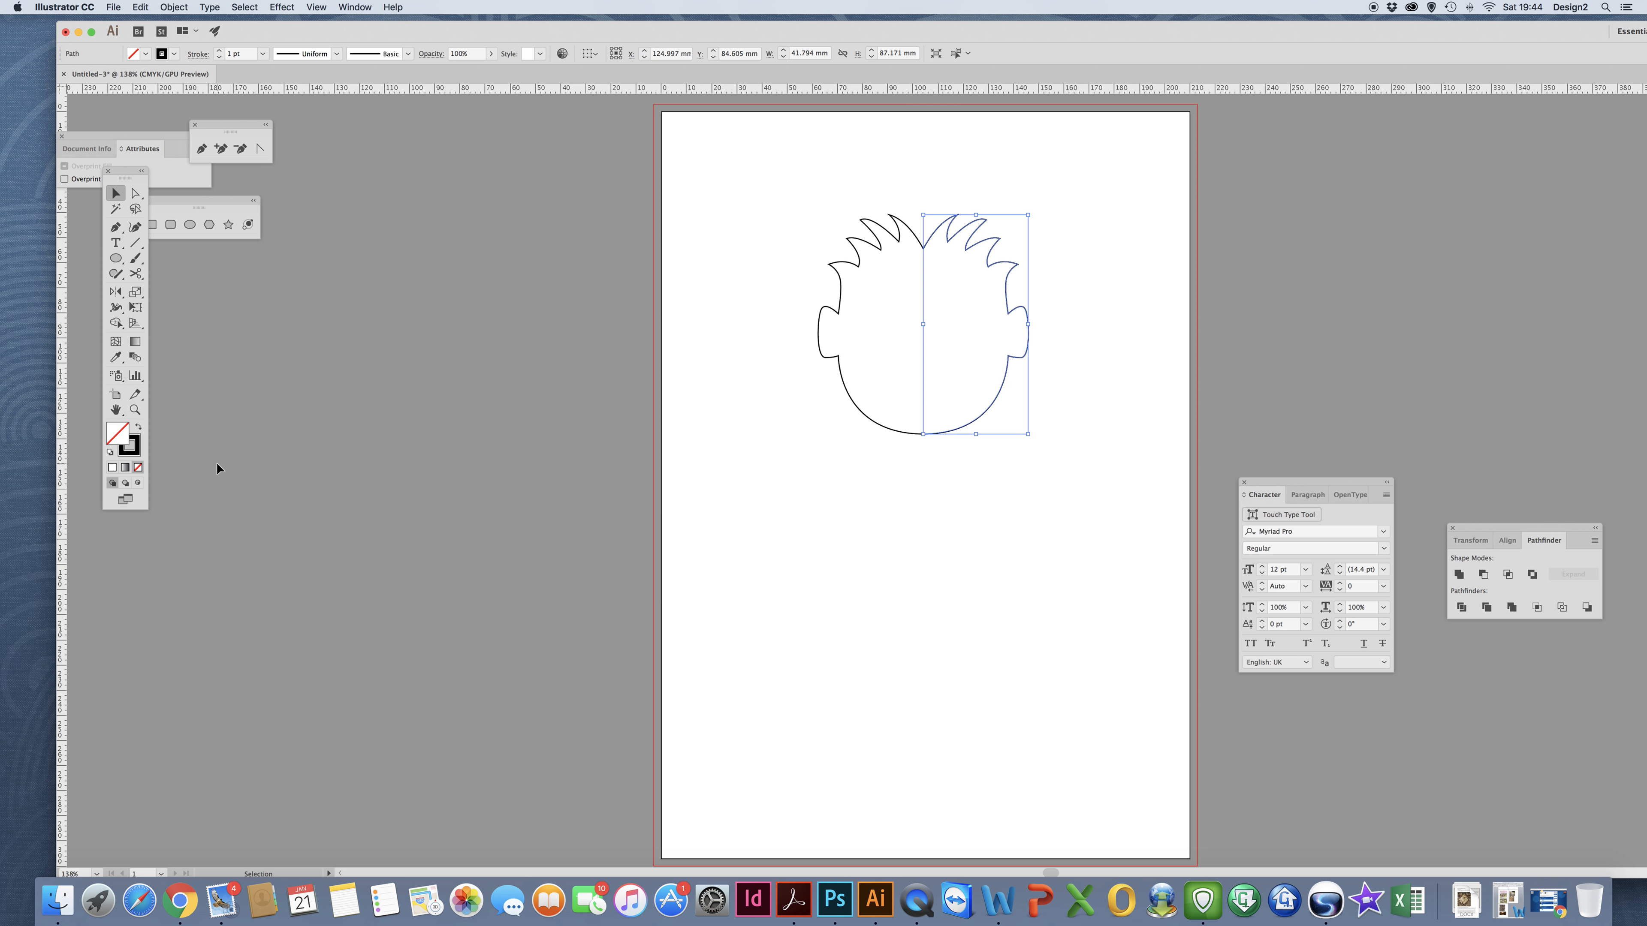
{"action": "left_click", "coordinate": [110, 452]}
{"action": "left_click", "coordinate": [138, 427]}
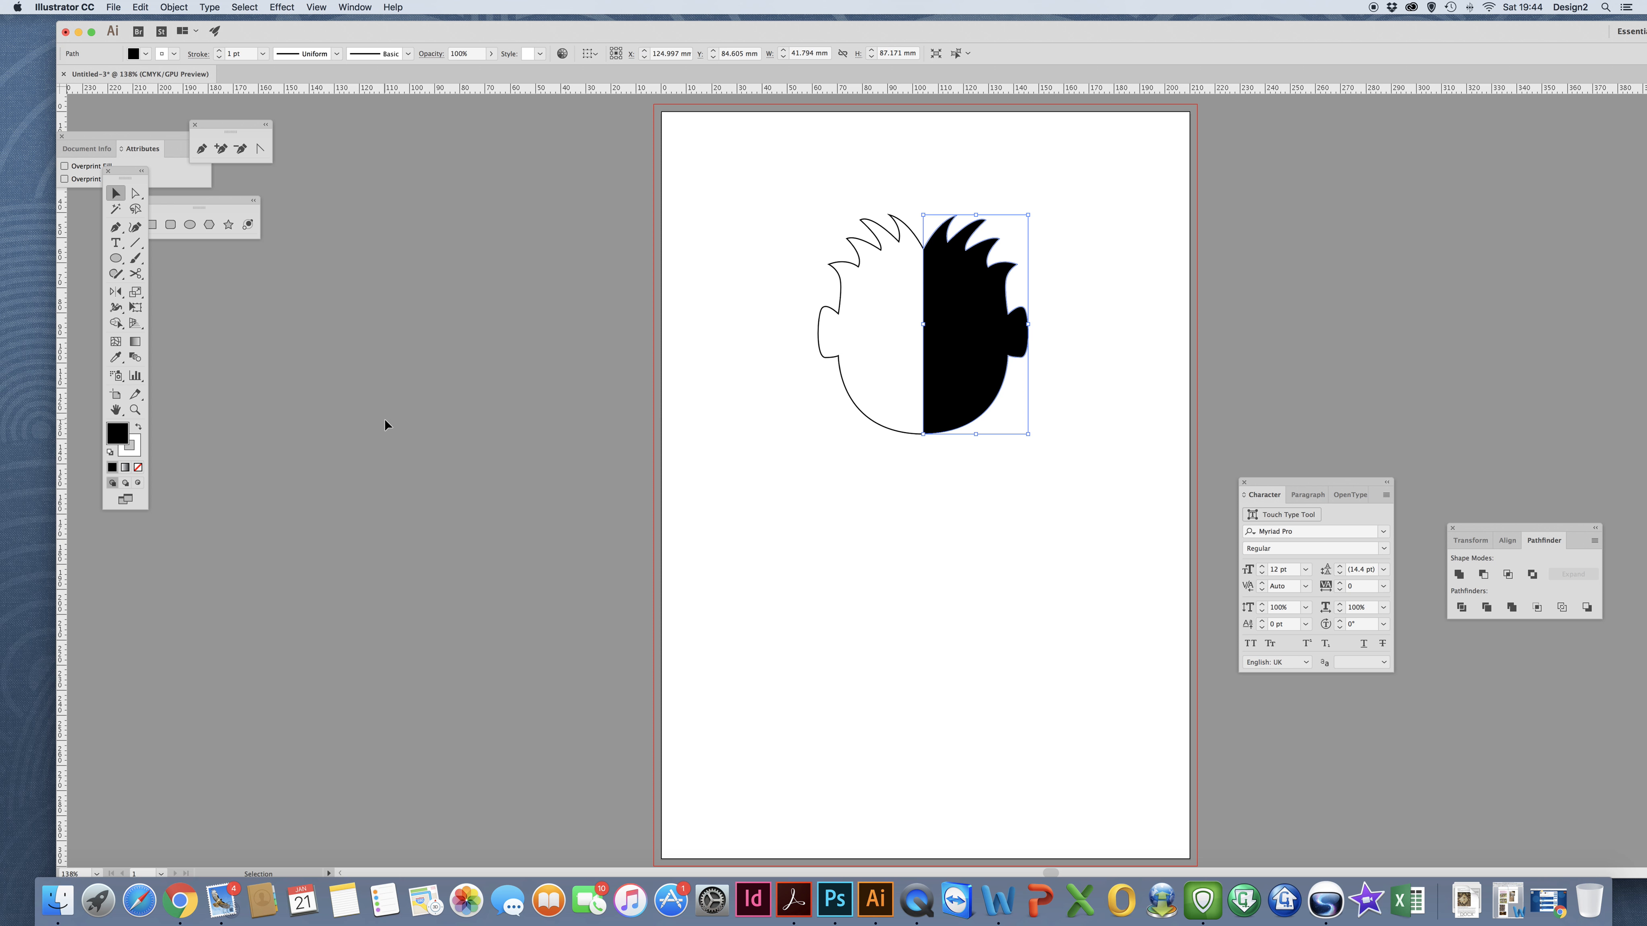
{"action": "left_click", "coordinate": [138, 427]}
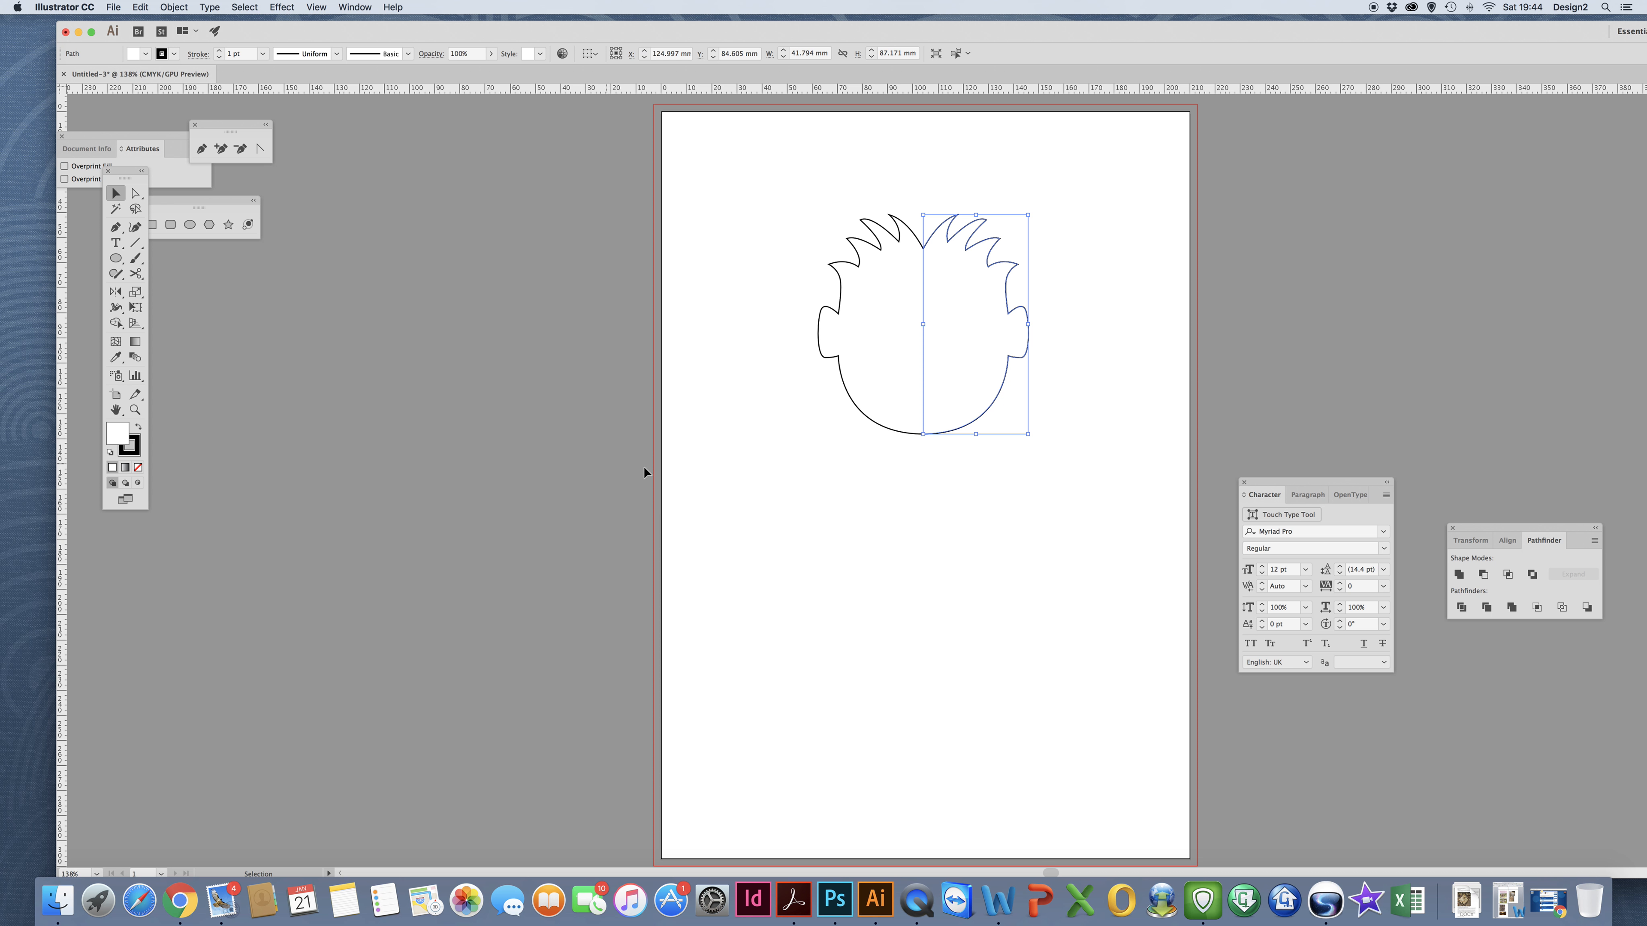
{"action": "left_click", "coordinate": [720, 541]}
Move the right half of the head about 1.4 mm away from the left half, leaving a small gap between them.
{"action": "left_click", "coordinate": [974, 267]}
{"action": "left_click_drag", "start_coordinate": [971, 276], "coordinate": [975, 275]}
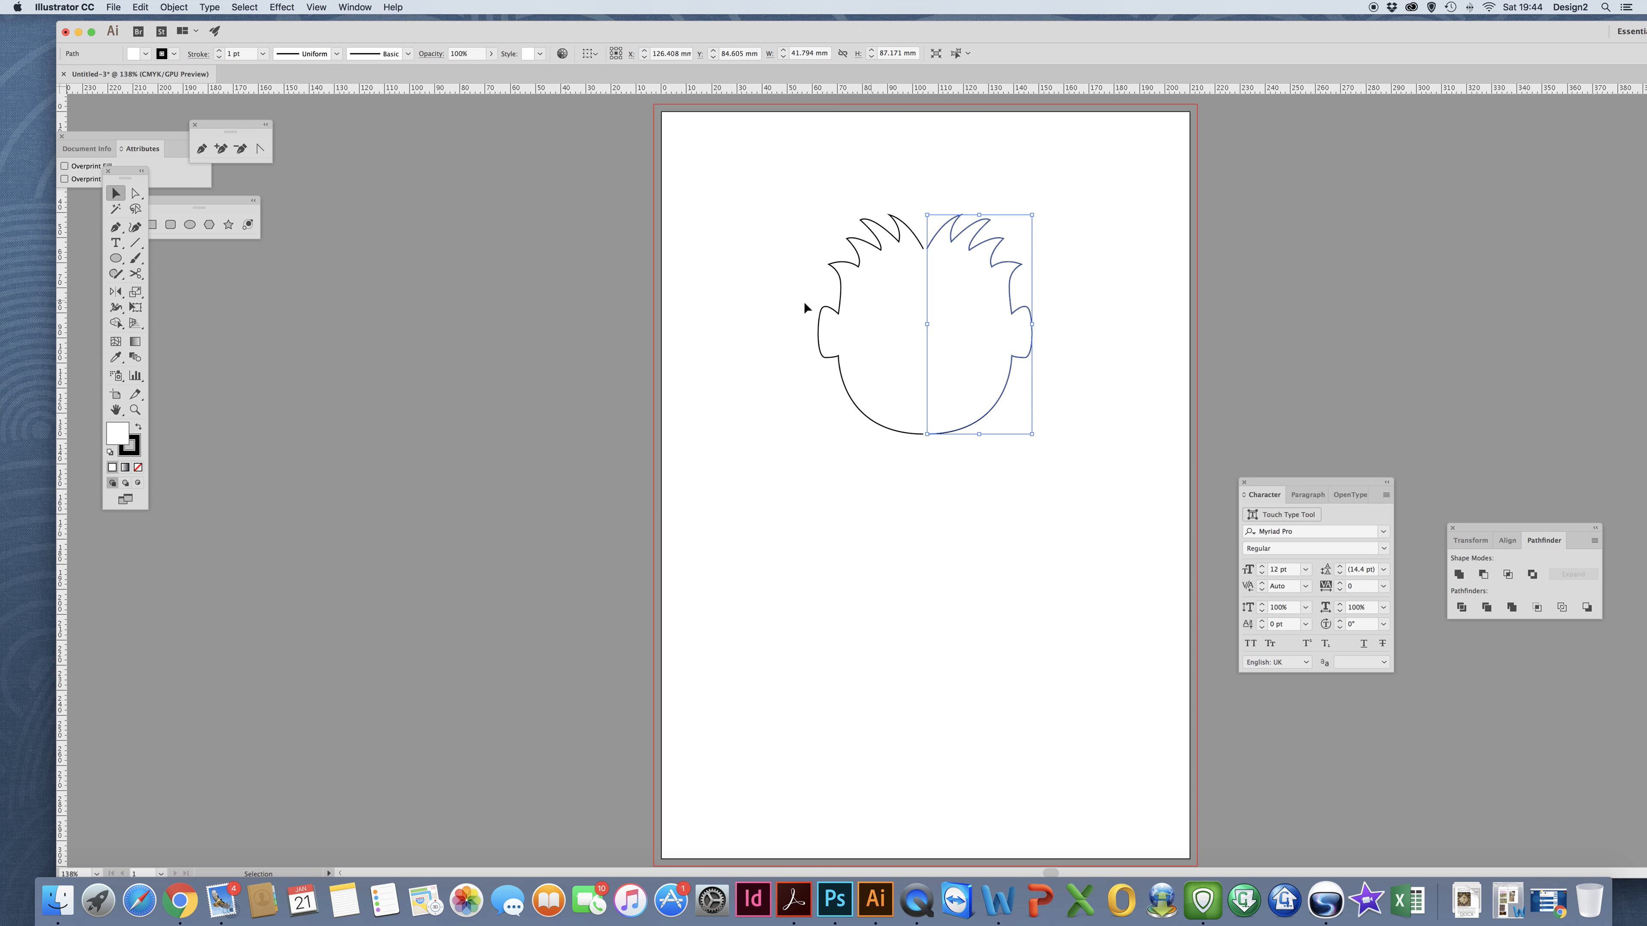
{"action": "left_click", "coordinate": [830, 357]}
{"action": "left_click", "coordinate": [947, 373]}
Join the open end points of the two halves at the hair parting with the Direct Selection tool.
{"action": "left_click", "coordinate": [897, 467]}
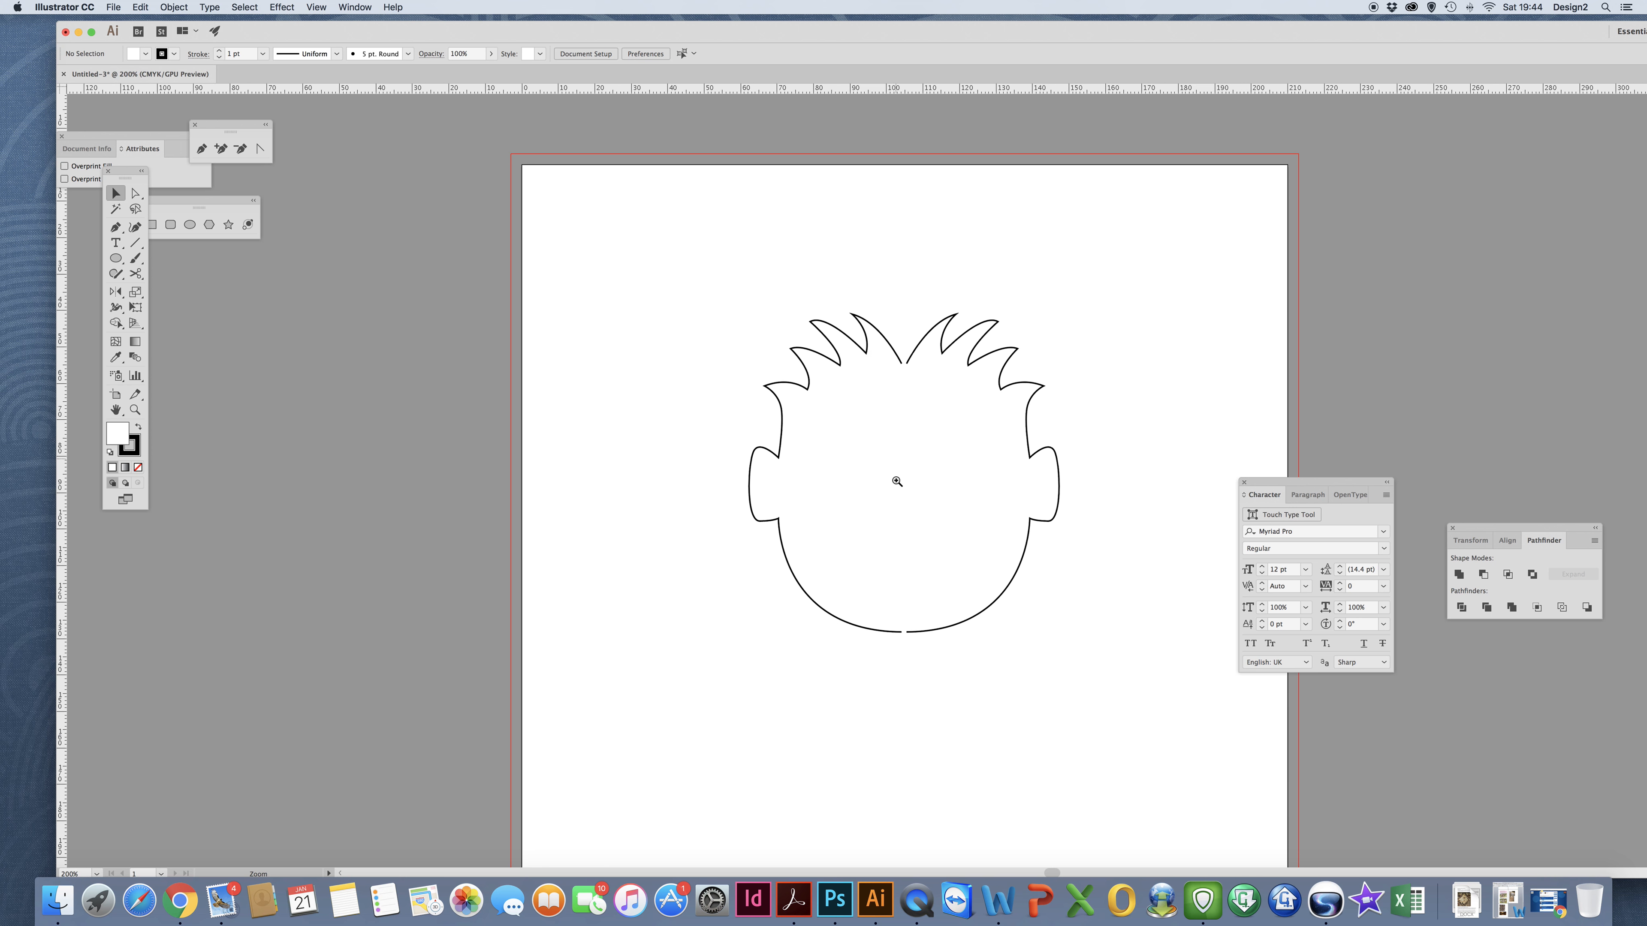
{"action": "left_click", "coordinate": [897, 478]}
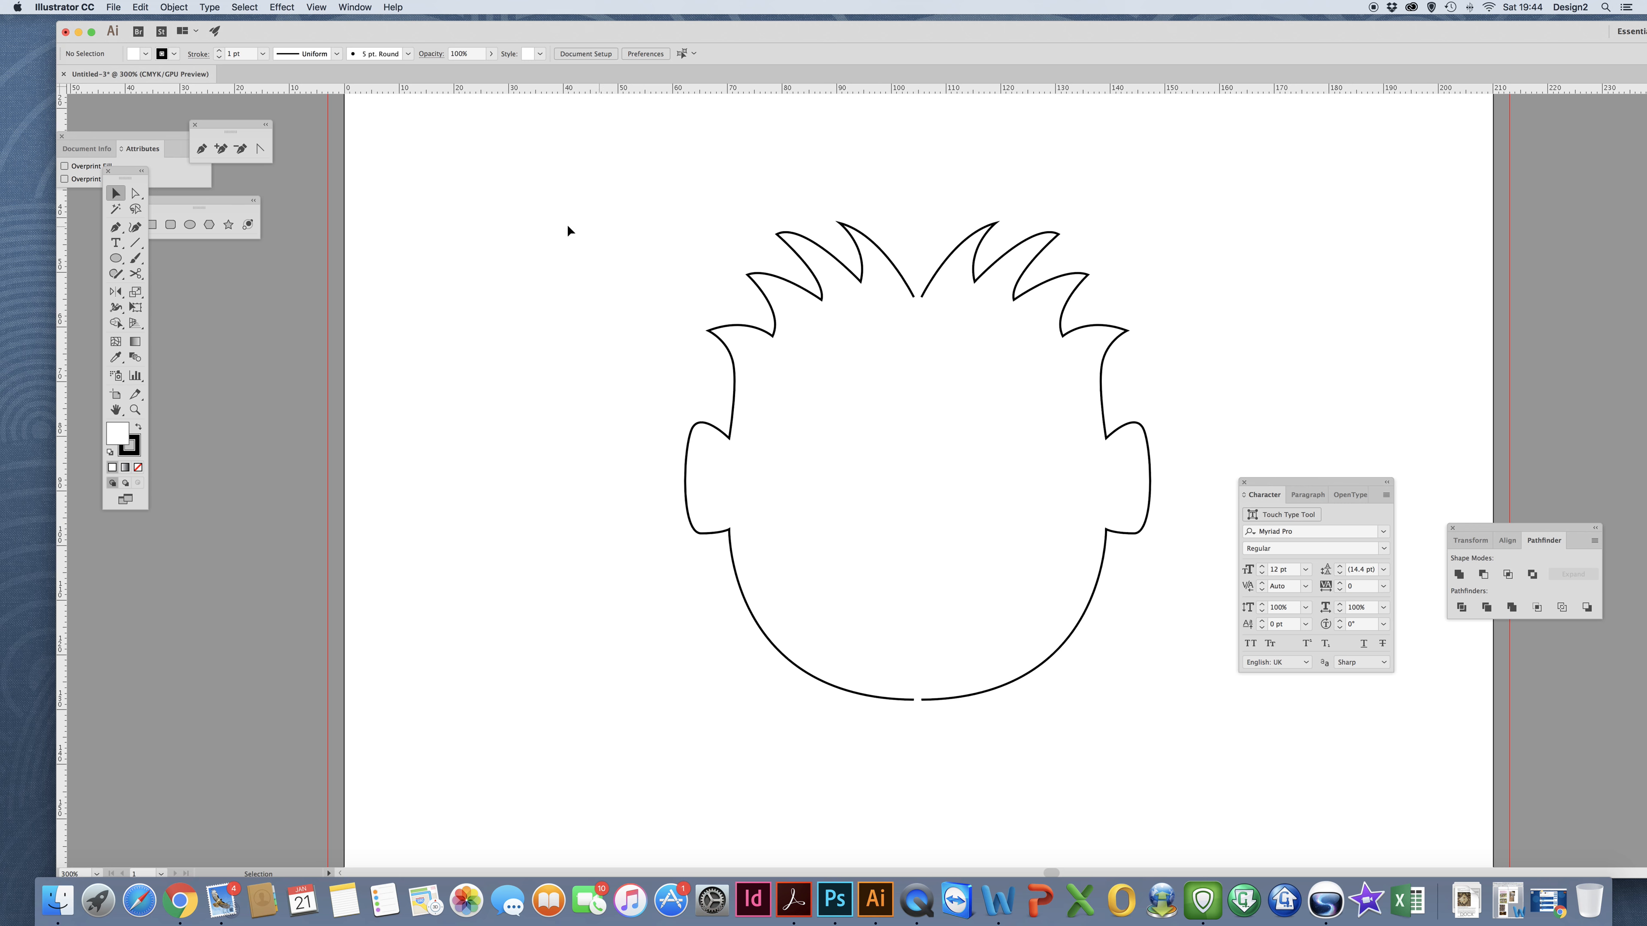
{"action": "left_click", "coordinate": [136, 194]}
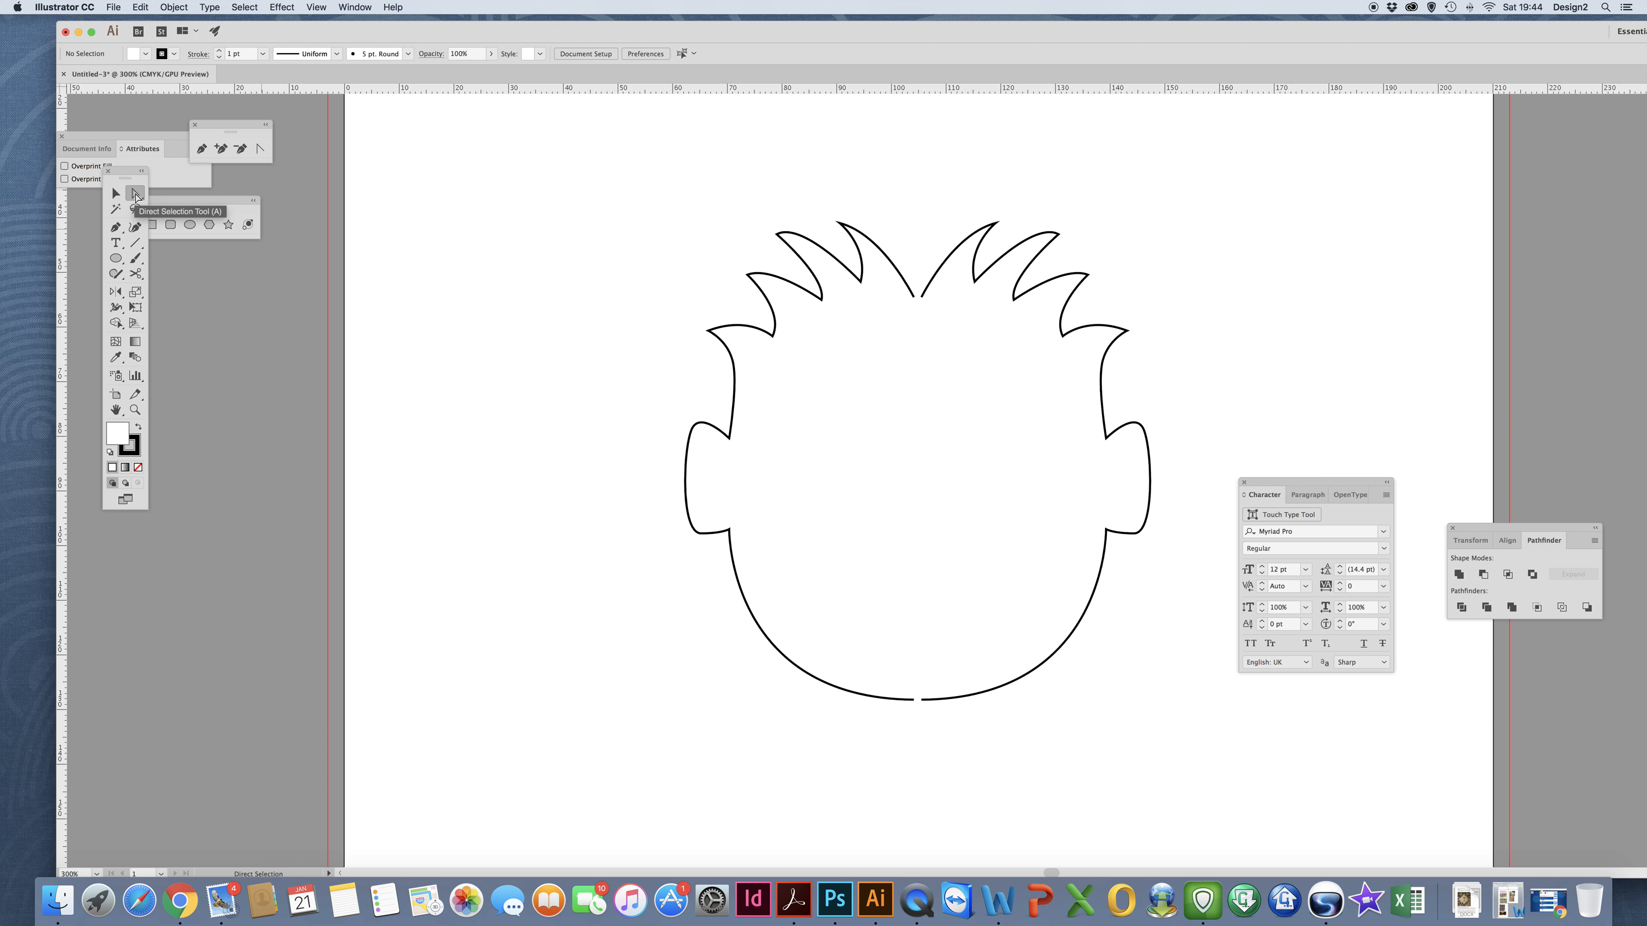
{"action": "left_click", "coordinate": [915, 300]}
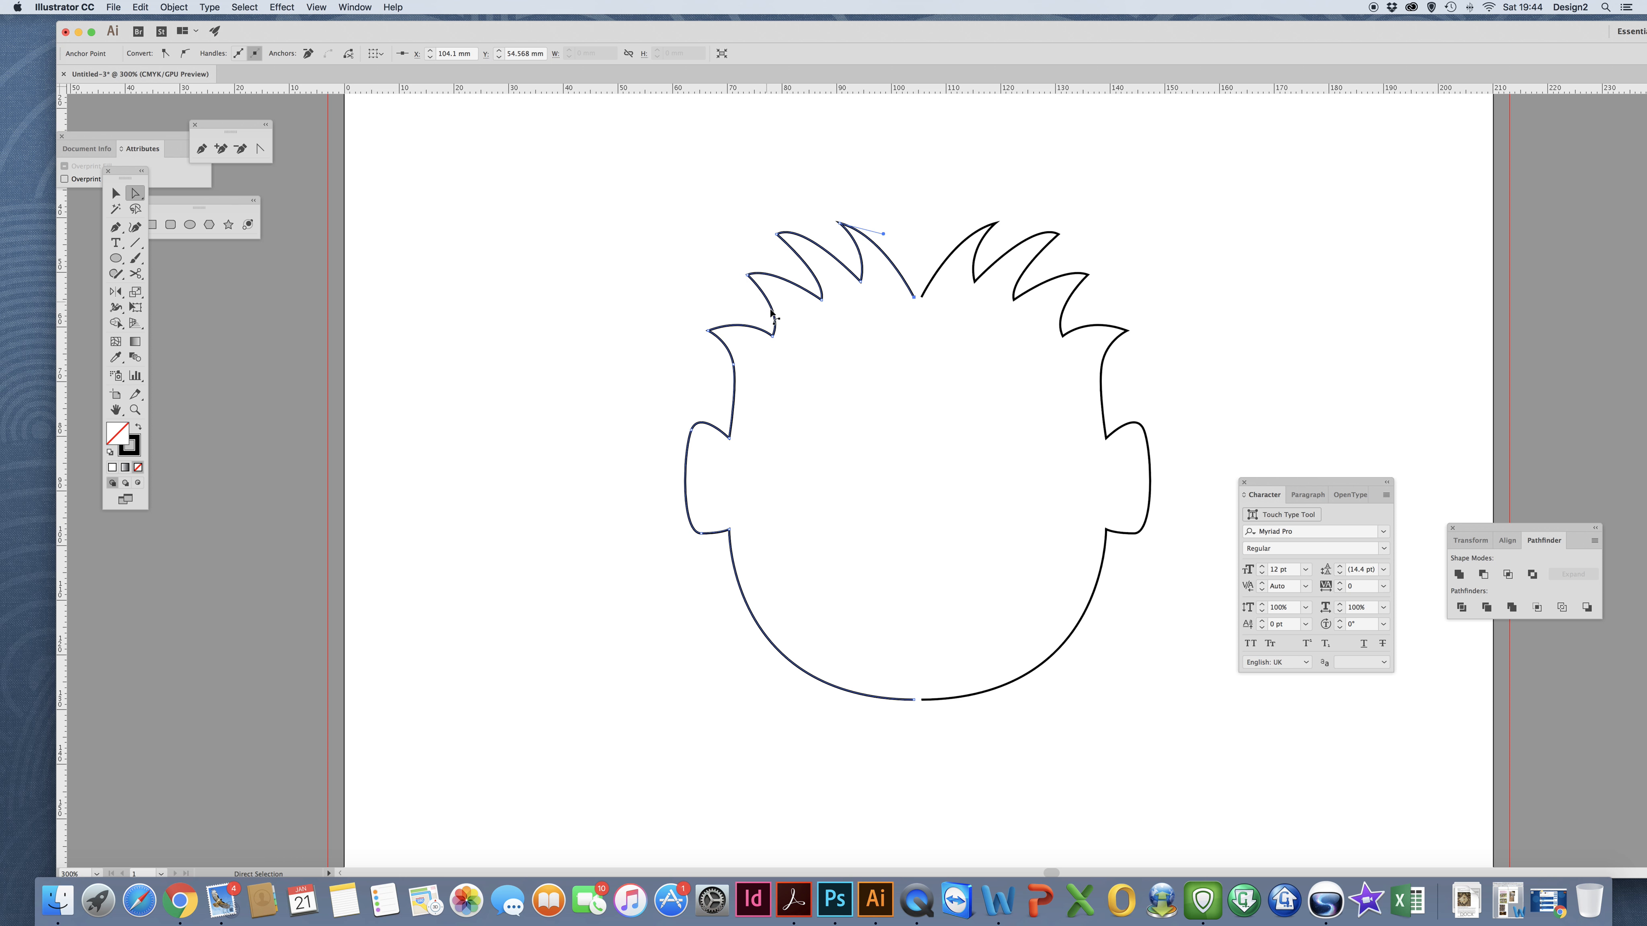
{"action": "left_click", "coordinate": [919, 310]}
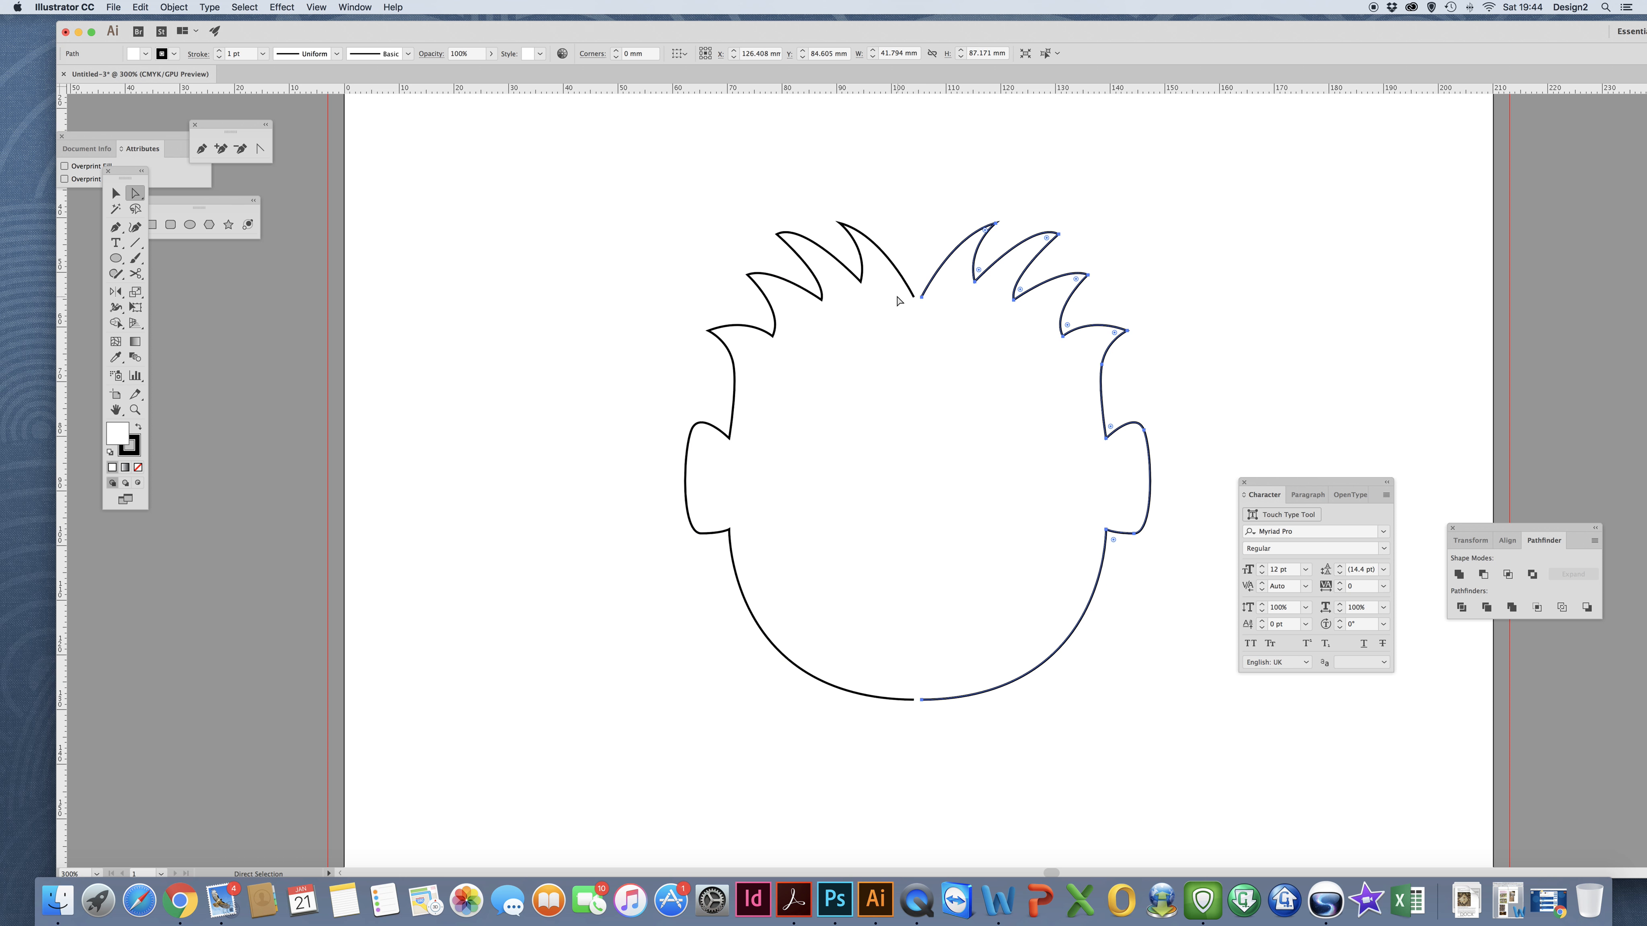
{"action": "left_click_drag", "start_coordinate": [896, 294], "coordinate": [935, 310]}
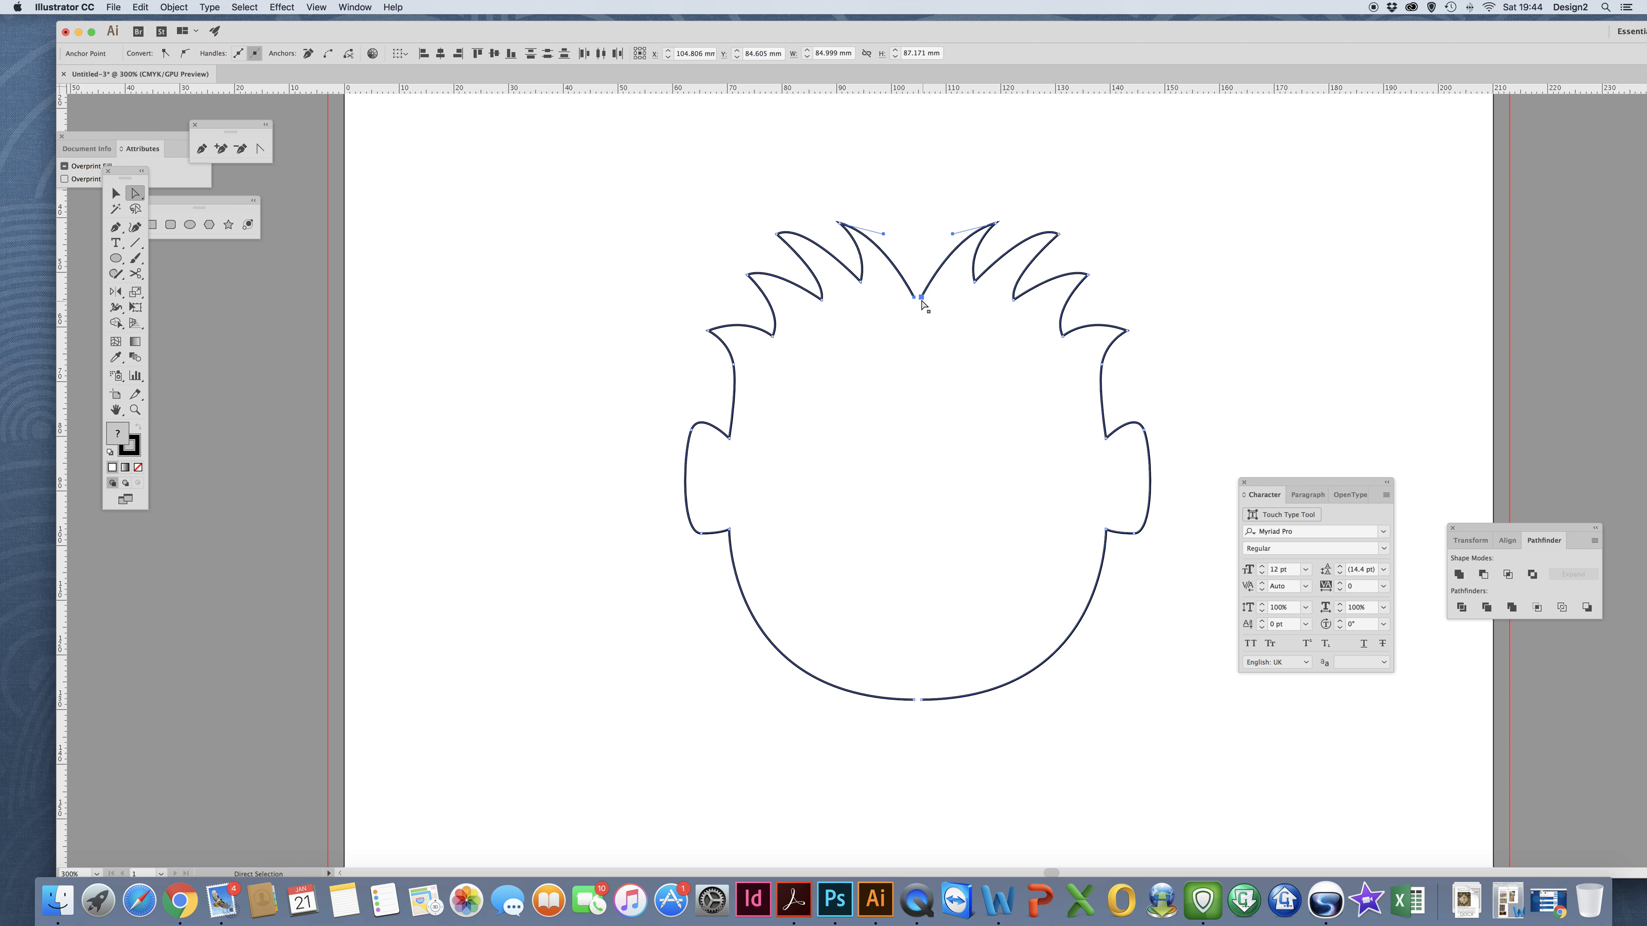
{"action": "left_click", "coordinate": [328, 56]}
Join the open end points of the two halves at the chin to close the head outline.
{"action": "mouse_move", "coordinate": [905, 688]}
{"action": "left_mouse_down"}
{"action": "mouse_move", "coordinate": [923, 713]}
{"action": "mouse_move", "coordinate": [913, 702]}
{"action": "left_mouse_up"}
{"action": "key", "text": "super+z"}
{"action": "key", "text": "a"}
{"action": "left_click", "coordinate": [914, 699]}
{"action": "left_click", "coordinate": [328, 56]}
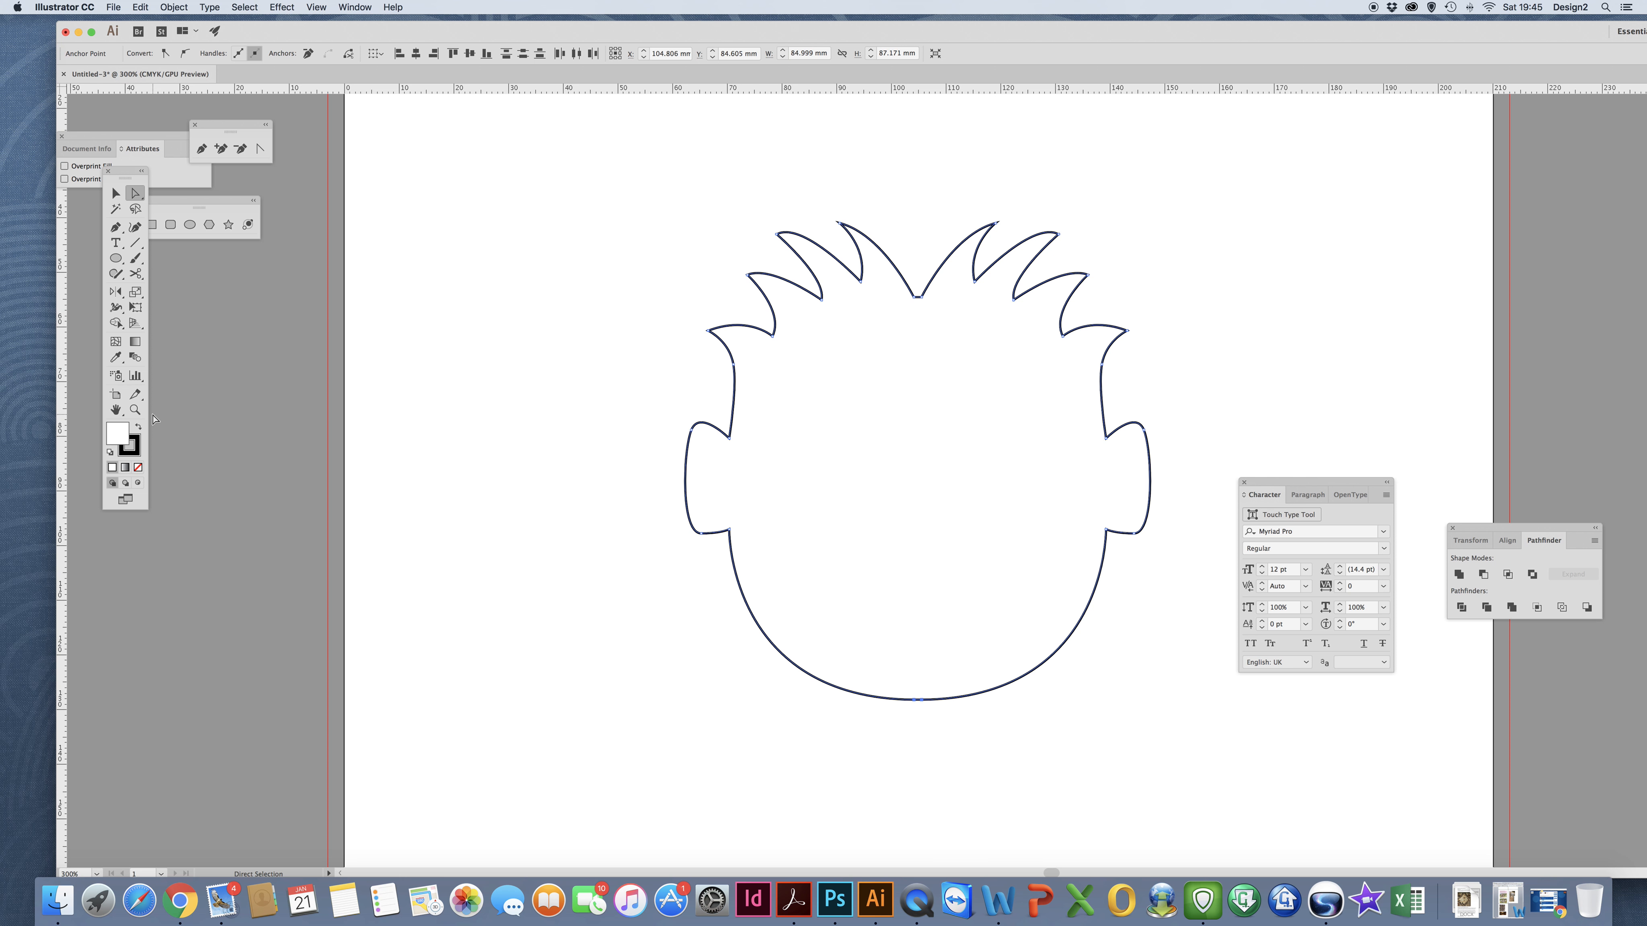
Swap the head's fill and stroke colours for a solid black shape, and remove the extra anchor point at the hair parting.
{"action": "left_click", "coordinate": [138, 427]}
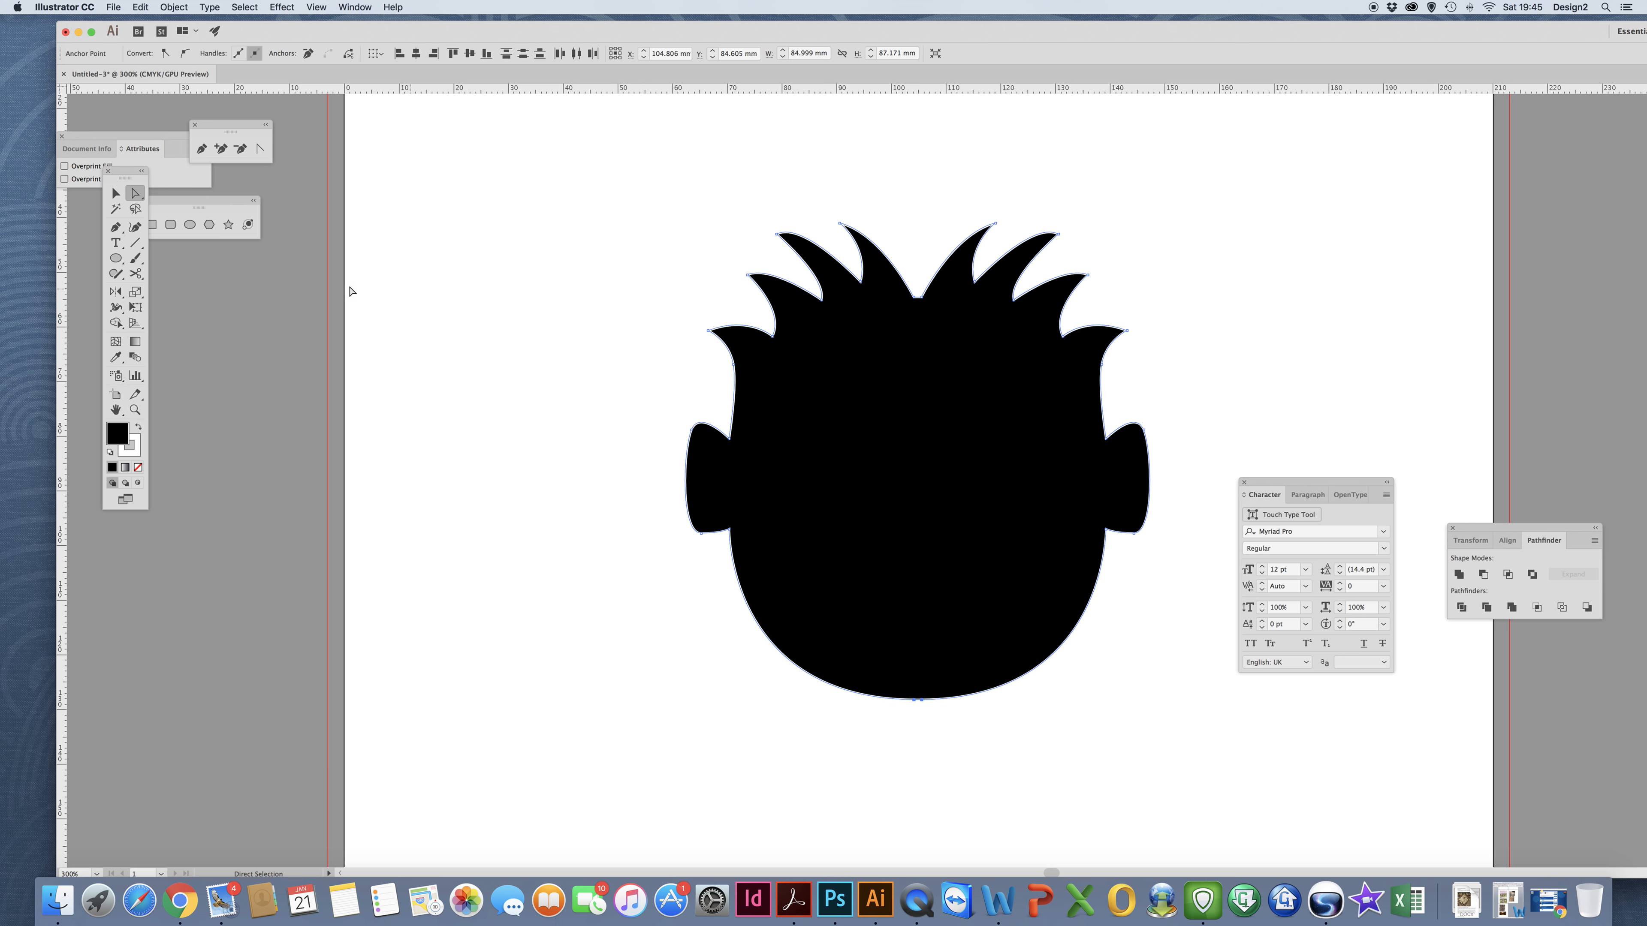
{"action": "left_click", "coordinate": [116, 228]}
{"action": "left_click", "coordinate": [915, 298]}
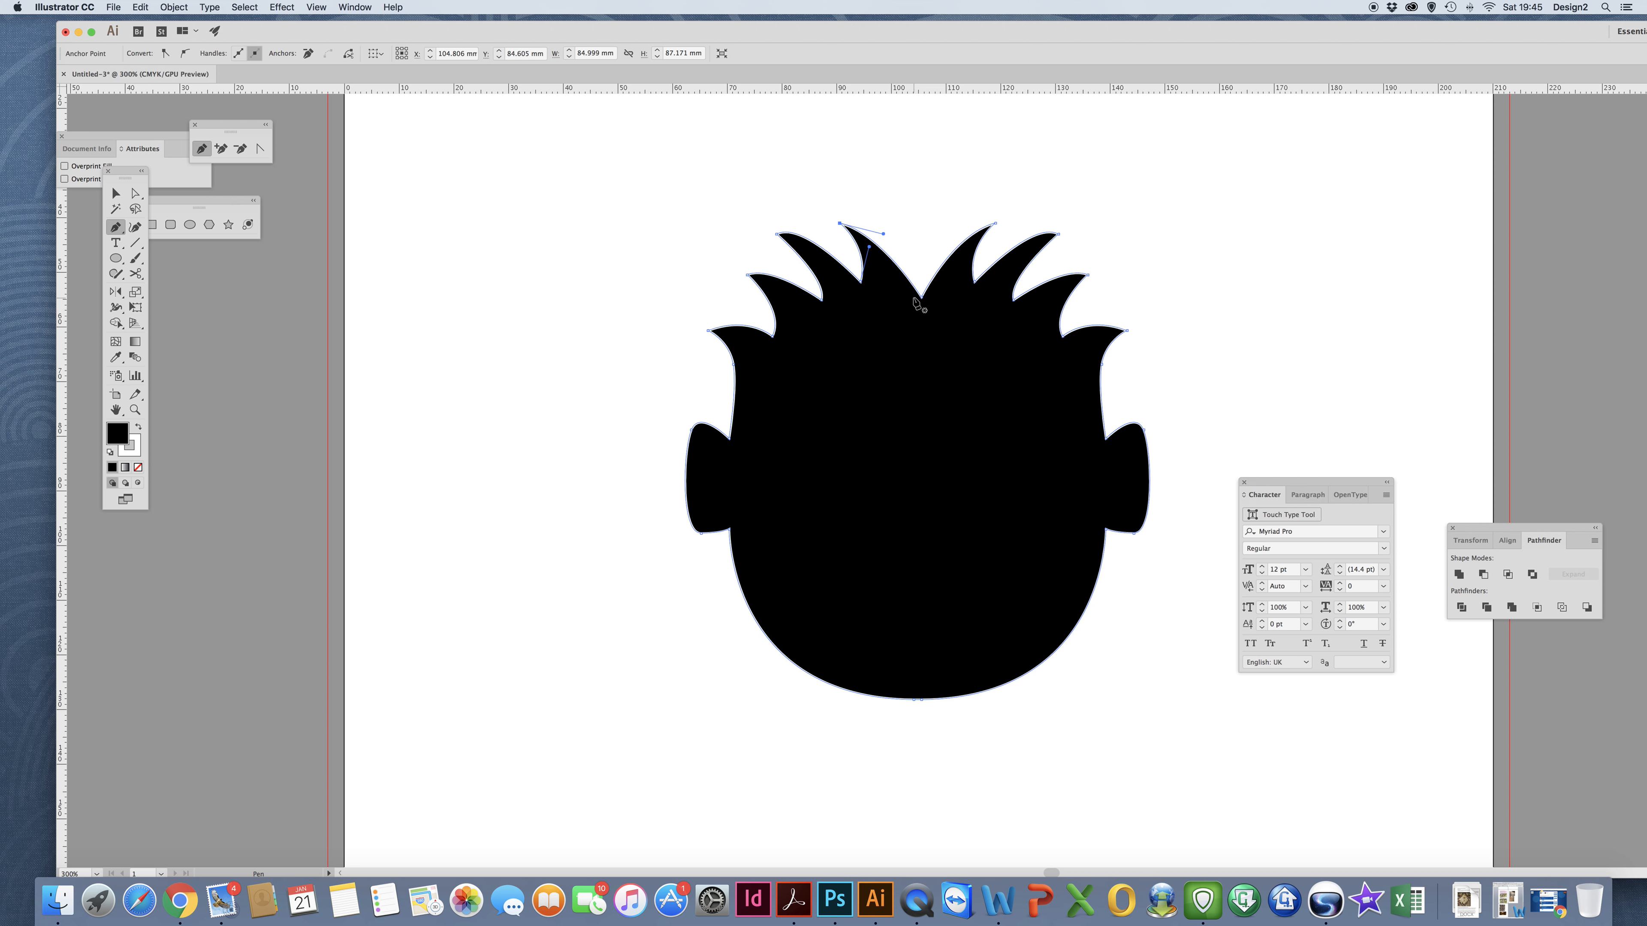
{"action": "left_click", "coordinate": [115, 193]}
{"action": "left_click", "coordinate": [500, 299]}
Show the Color panel and replace the head's black fill with an olive brown picked from the spectrum.
{"action": "left_click", "coordinate": [851, 357]}
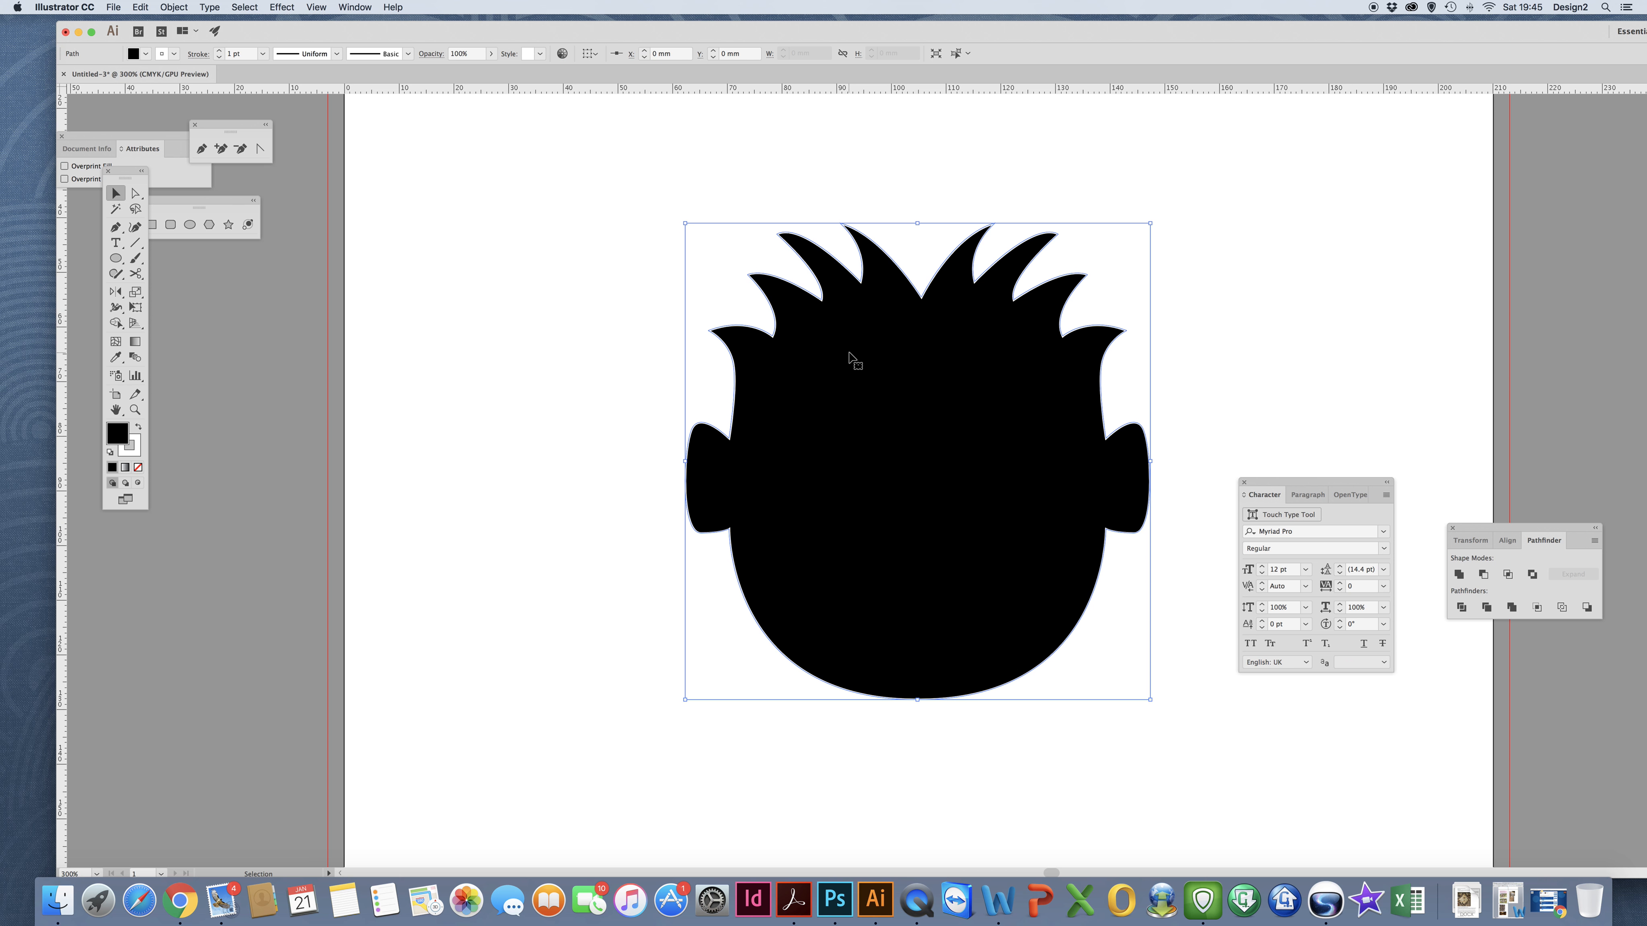
{"action": "left_click", "coordinate": [337, 9]}
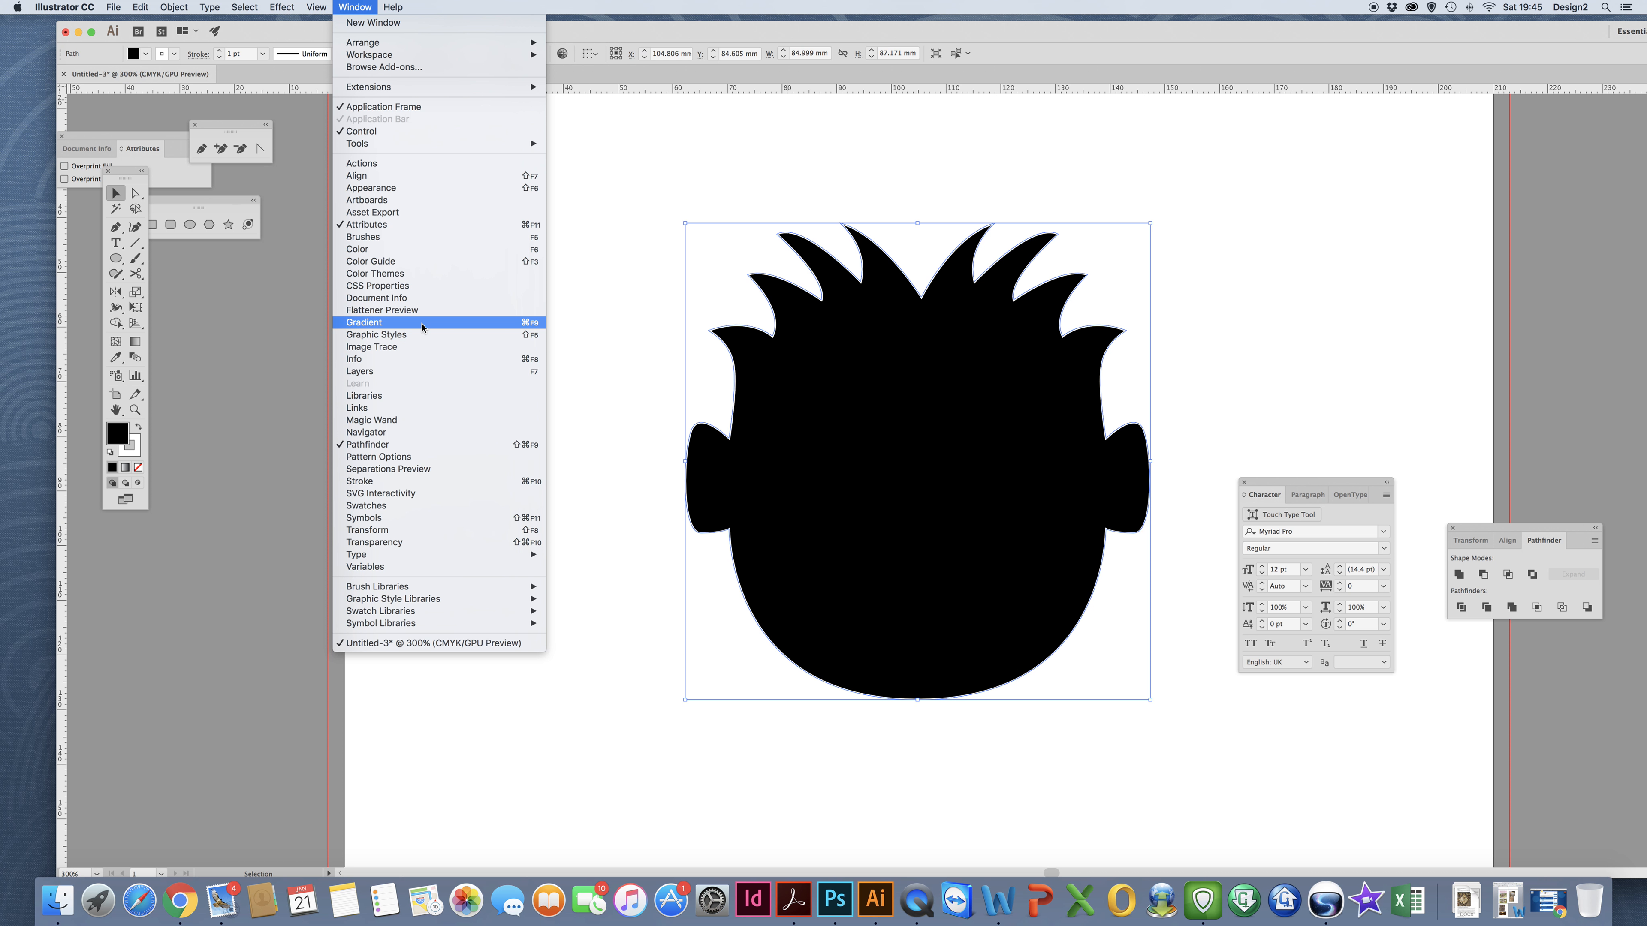
{"action": "left_click", "coordinate": [365, 250]}
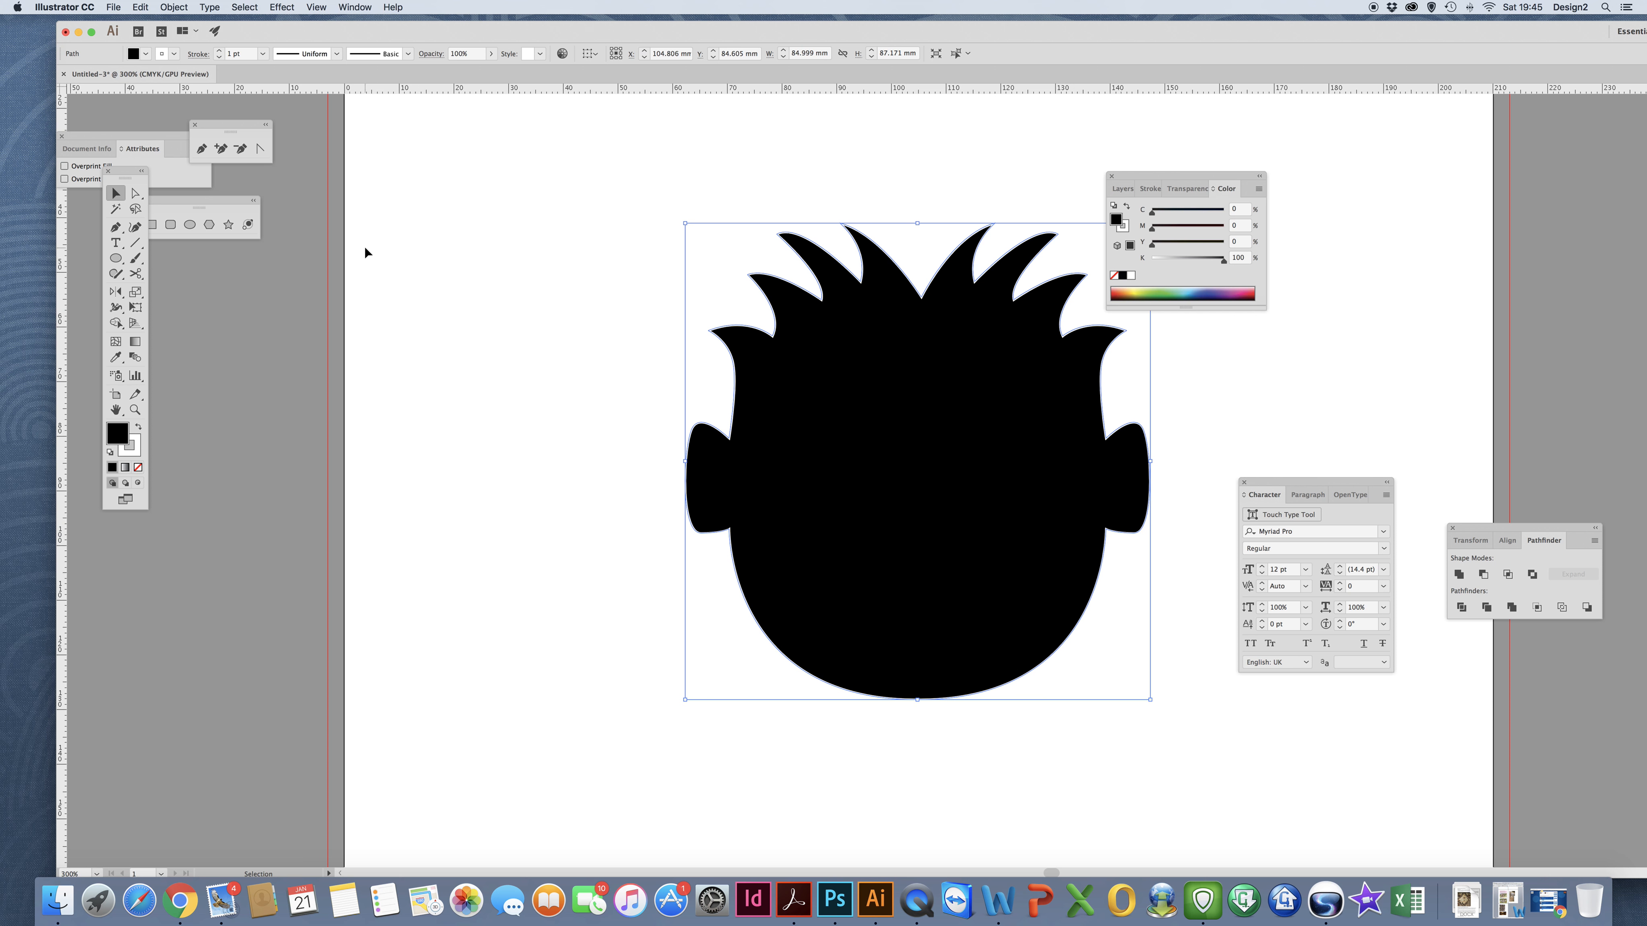
{"action": "left_click", "coordinate": [1142, 292]}
{"action": "left_click", "coordinate": [1131, 293]}
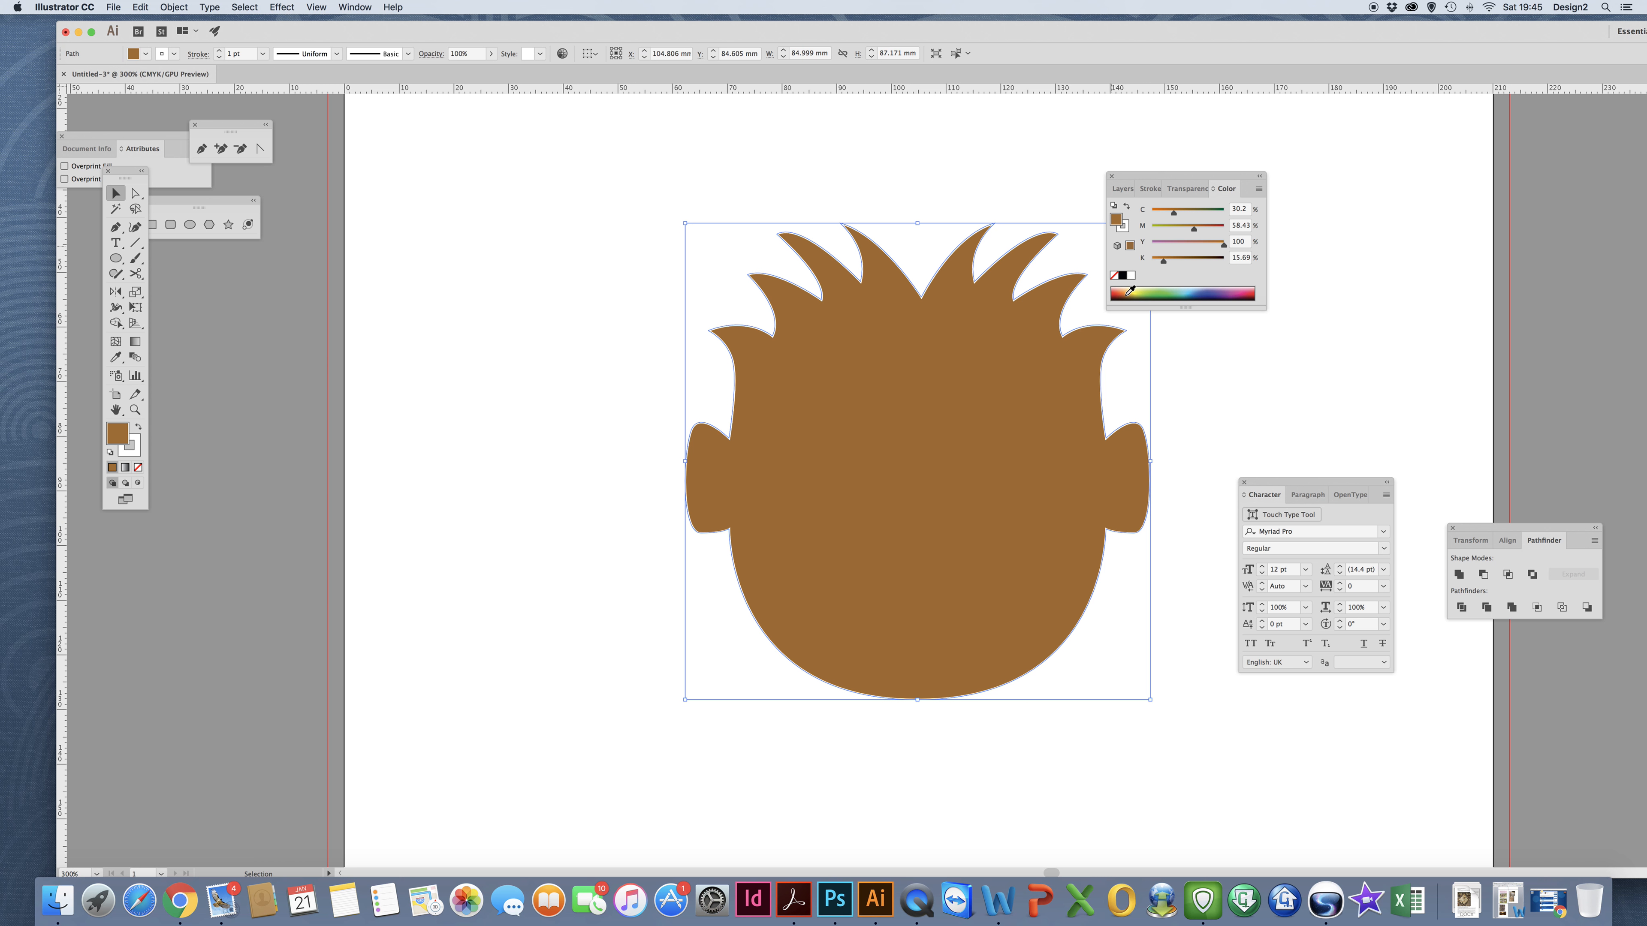
{"action": "left_click", "coordinate": [1137, 288]}
{"action": "left_click", "coordinate": [1136, 289]}
{"action": "left_click", "coordinate": [1136, 291]}
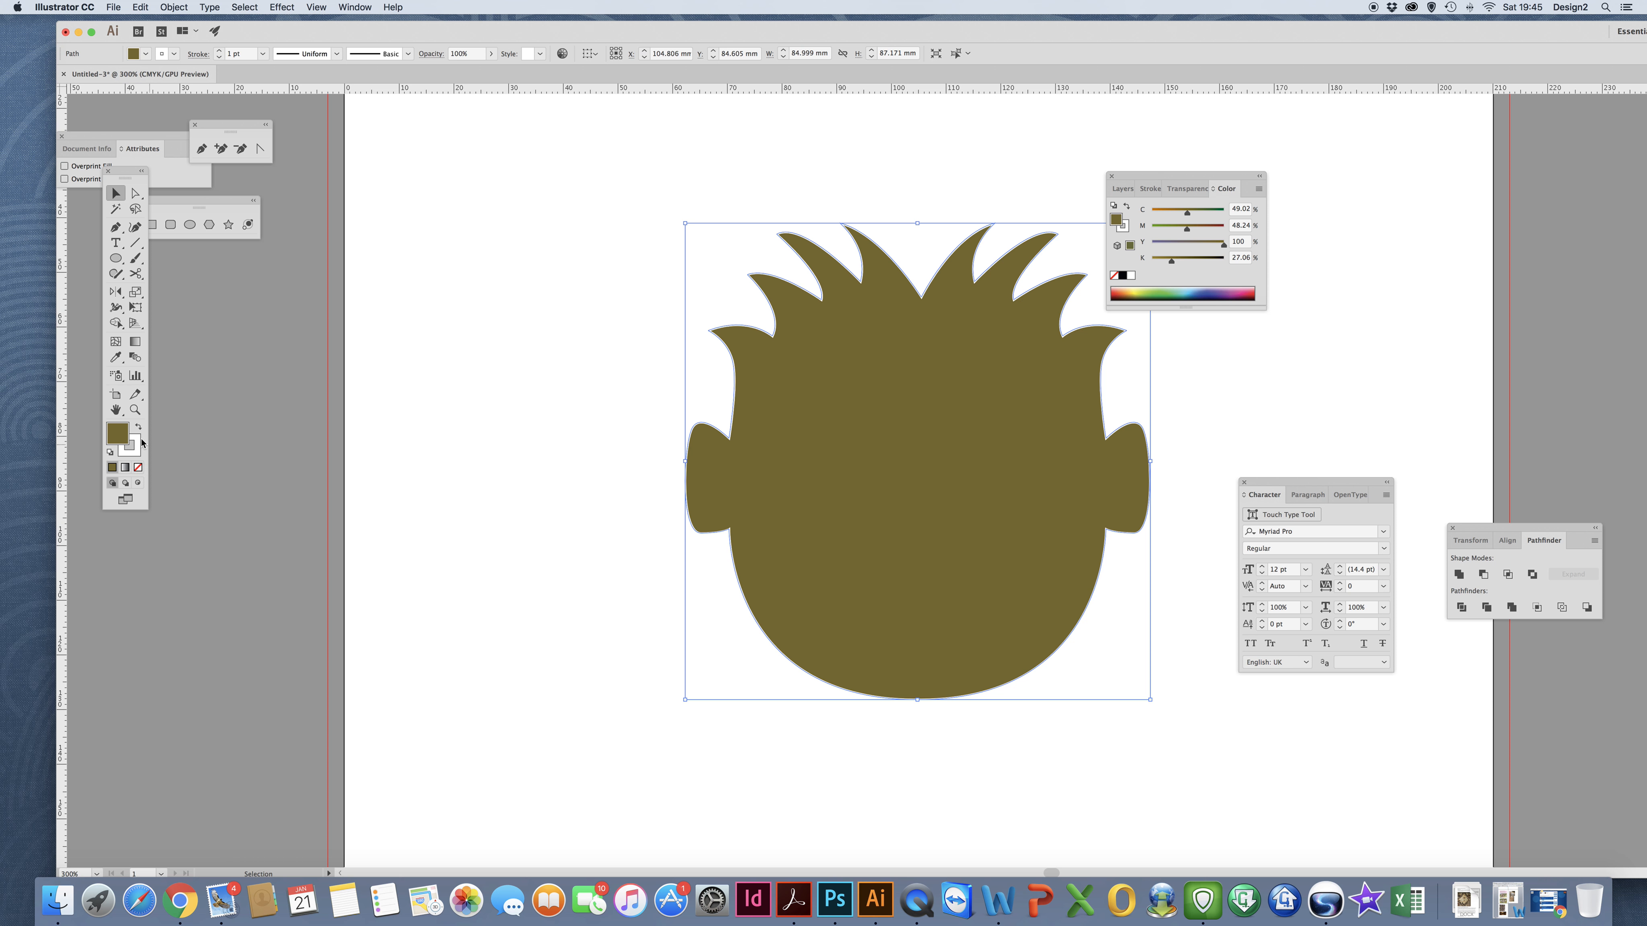
Try a magenta stroke on the head, set the stroke to none, and make the fill active again.
{"action": "left_click", "coordinate": [138, 443]}
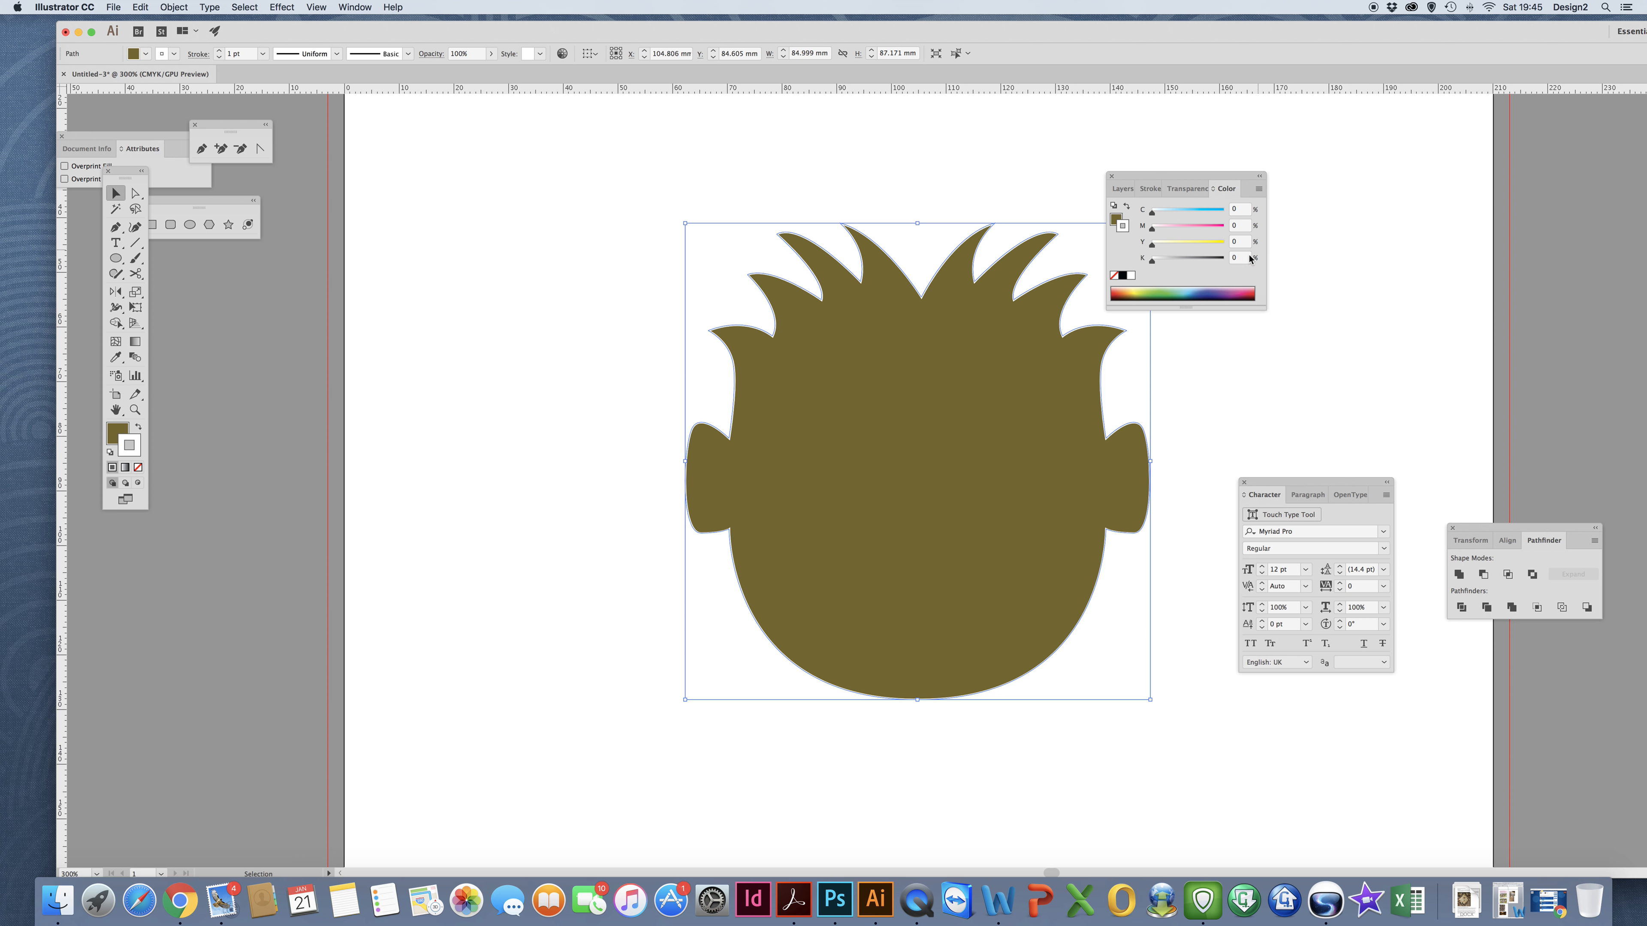
{"action": "left_click", "coordinate": [1244, 290]}
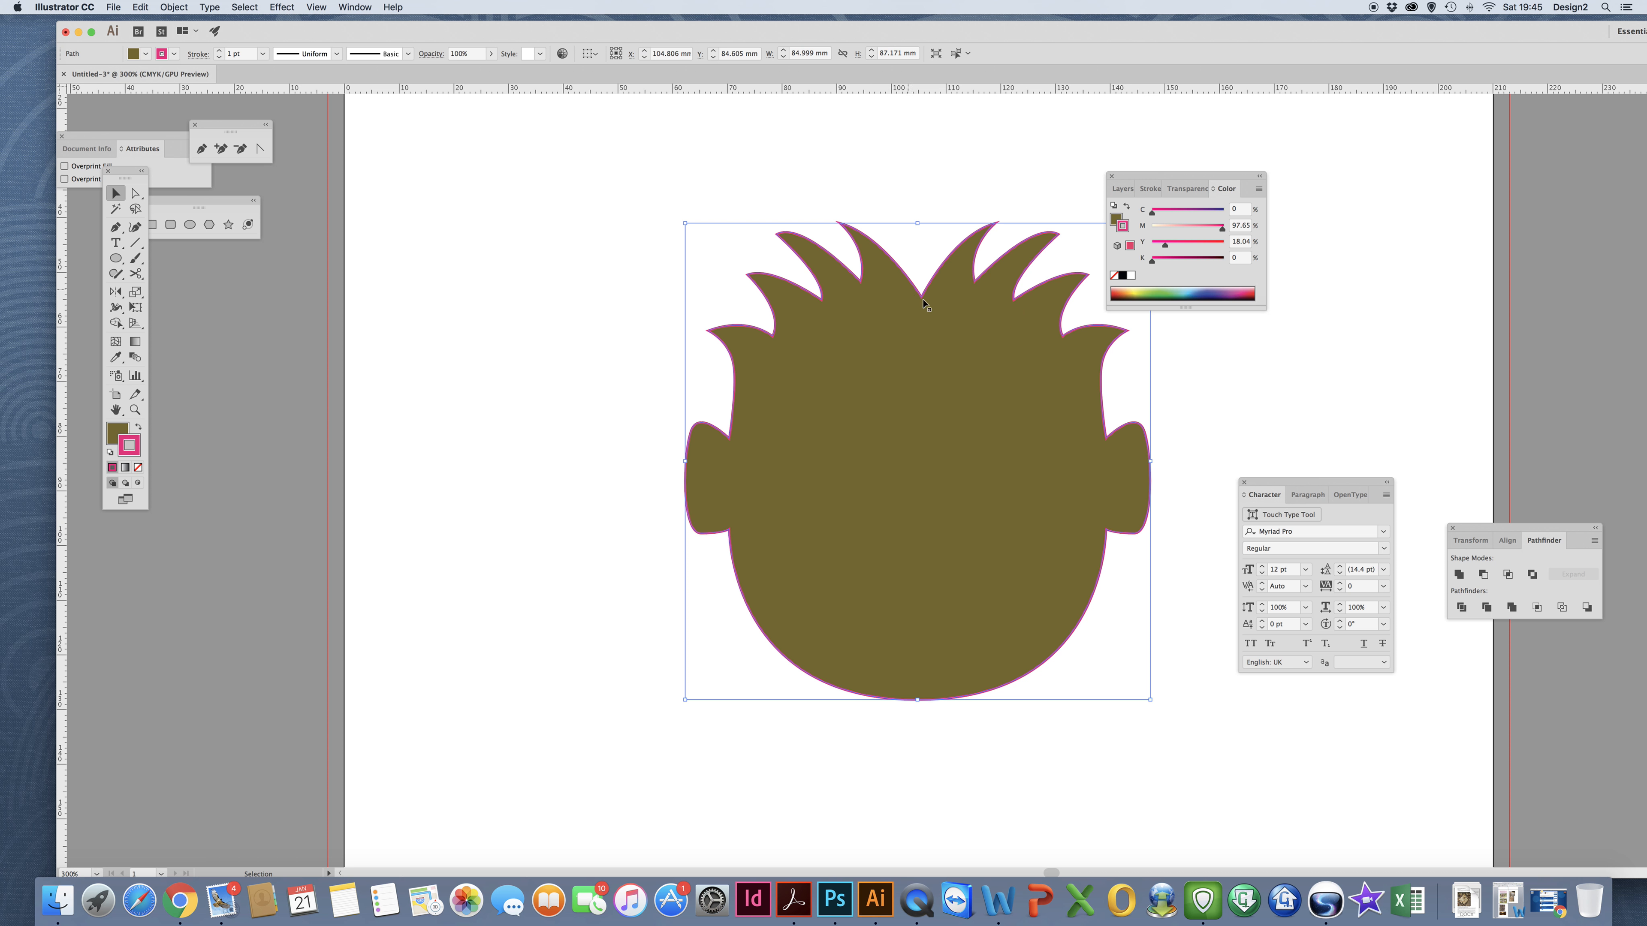
{"action": "left_click", "coordinate": [138, 467]}
{"action": "left_click", "coordinate": [117, 432]}
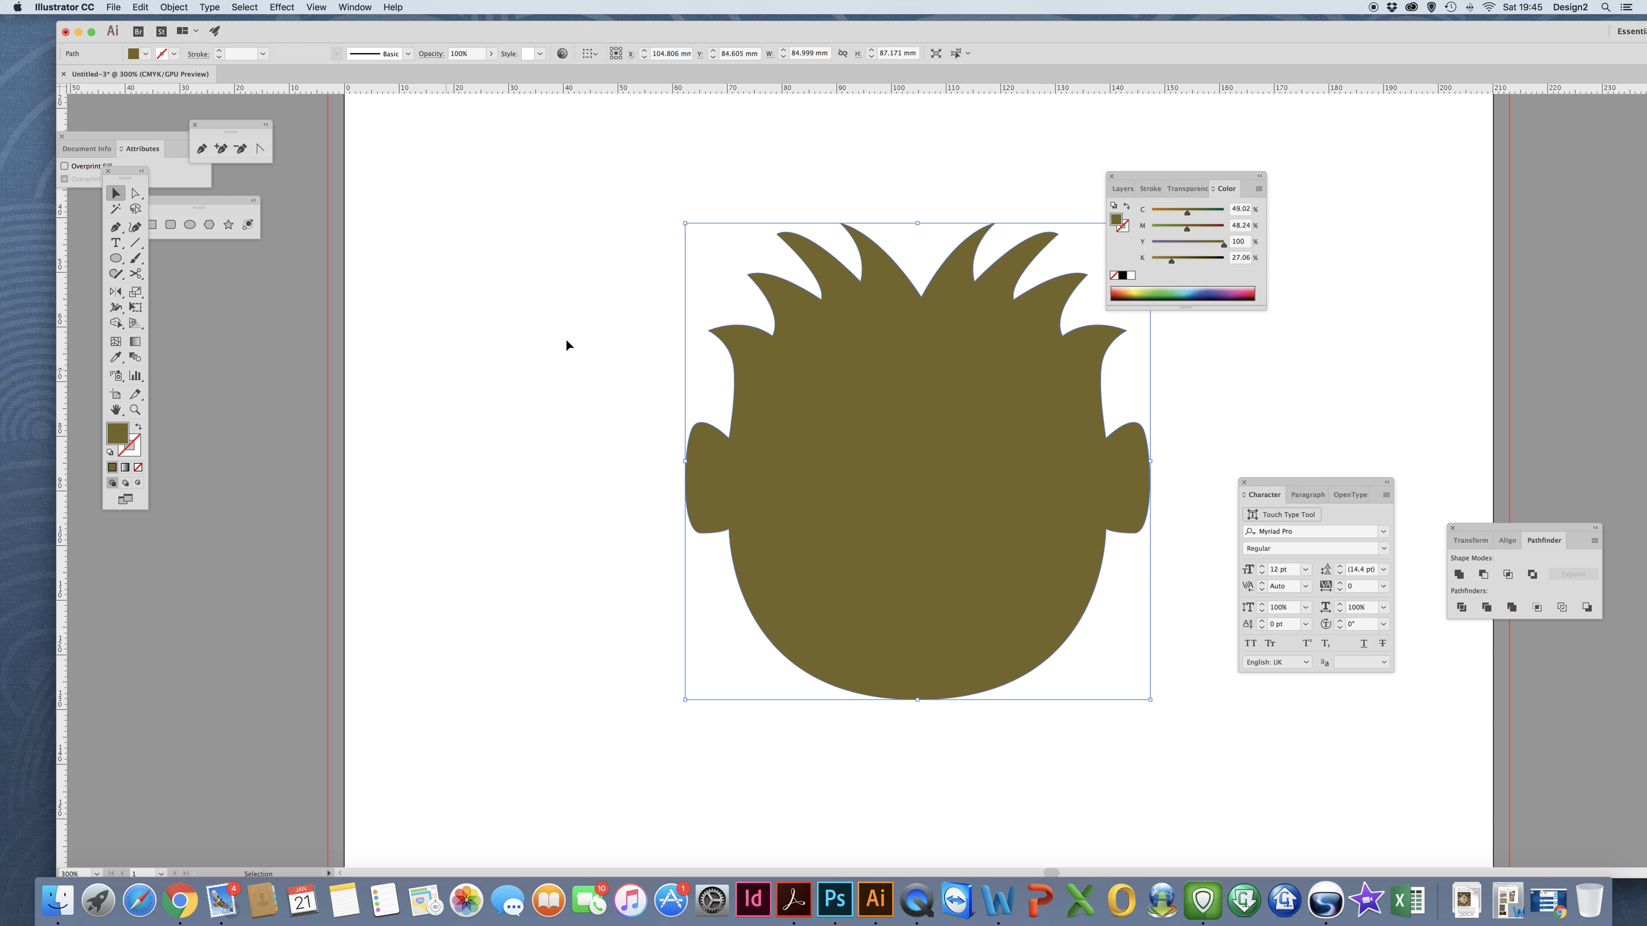
Refine the head's fill to a golden brown from the spectrum, about C 35, M 43, Y 100, K 10.
{"action": "left_click", "coordinate": [1135, 290]}
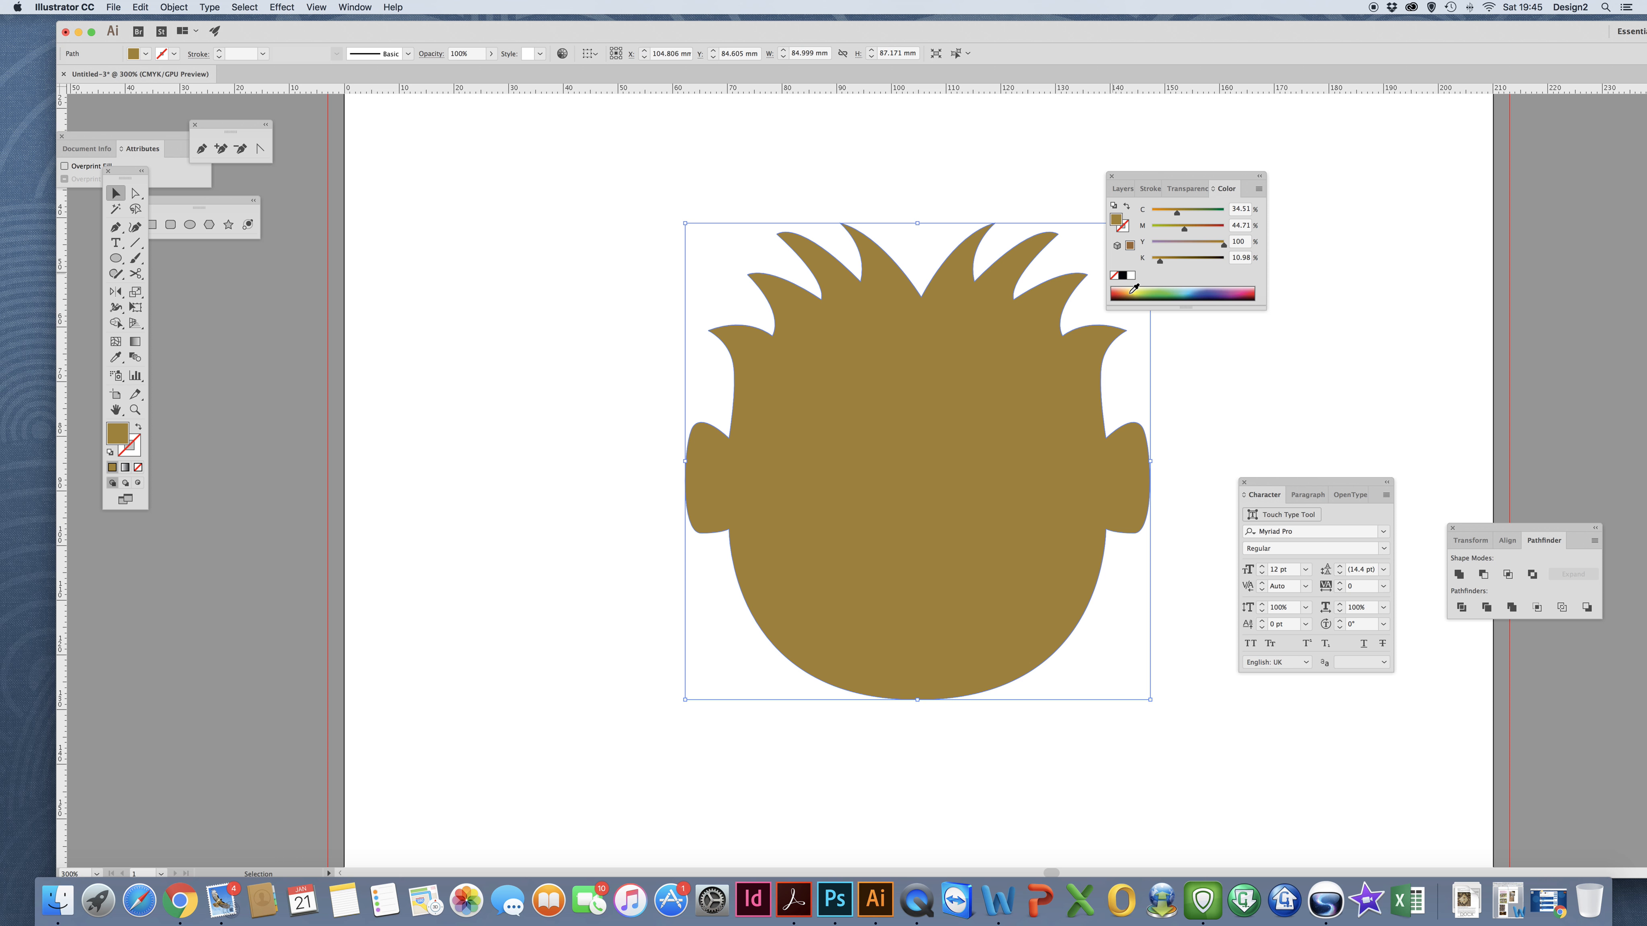
{"action": "left_click", "coordinate": [1135, 288]}
{"action": "left_click", "coordinate": [1136, 292]}
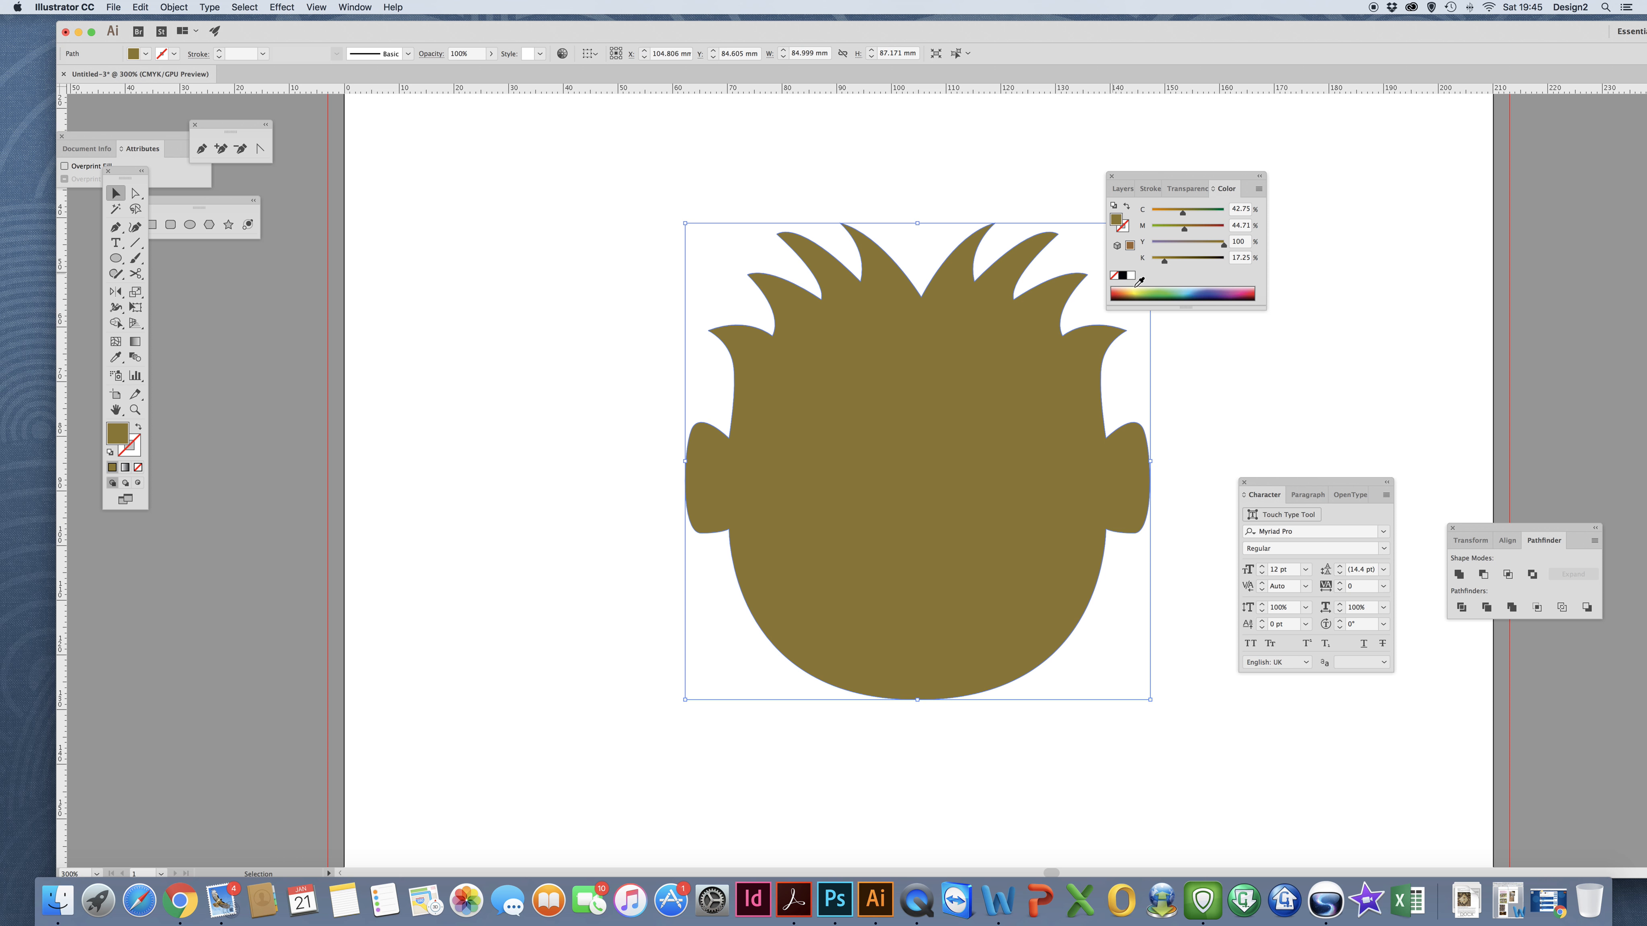
{"action": "left_click", "coordinate": [1129, 289]}
{"action": "left_click", "coordinate": [1135, 290]}
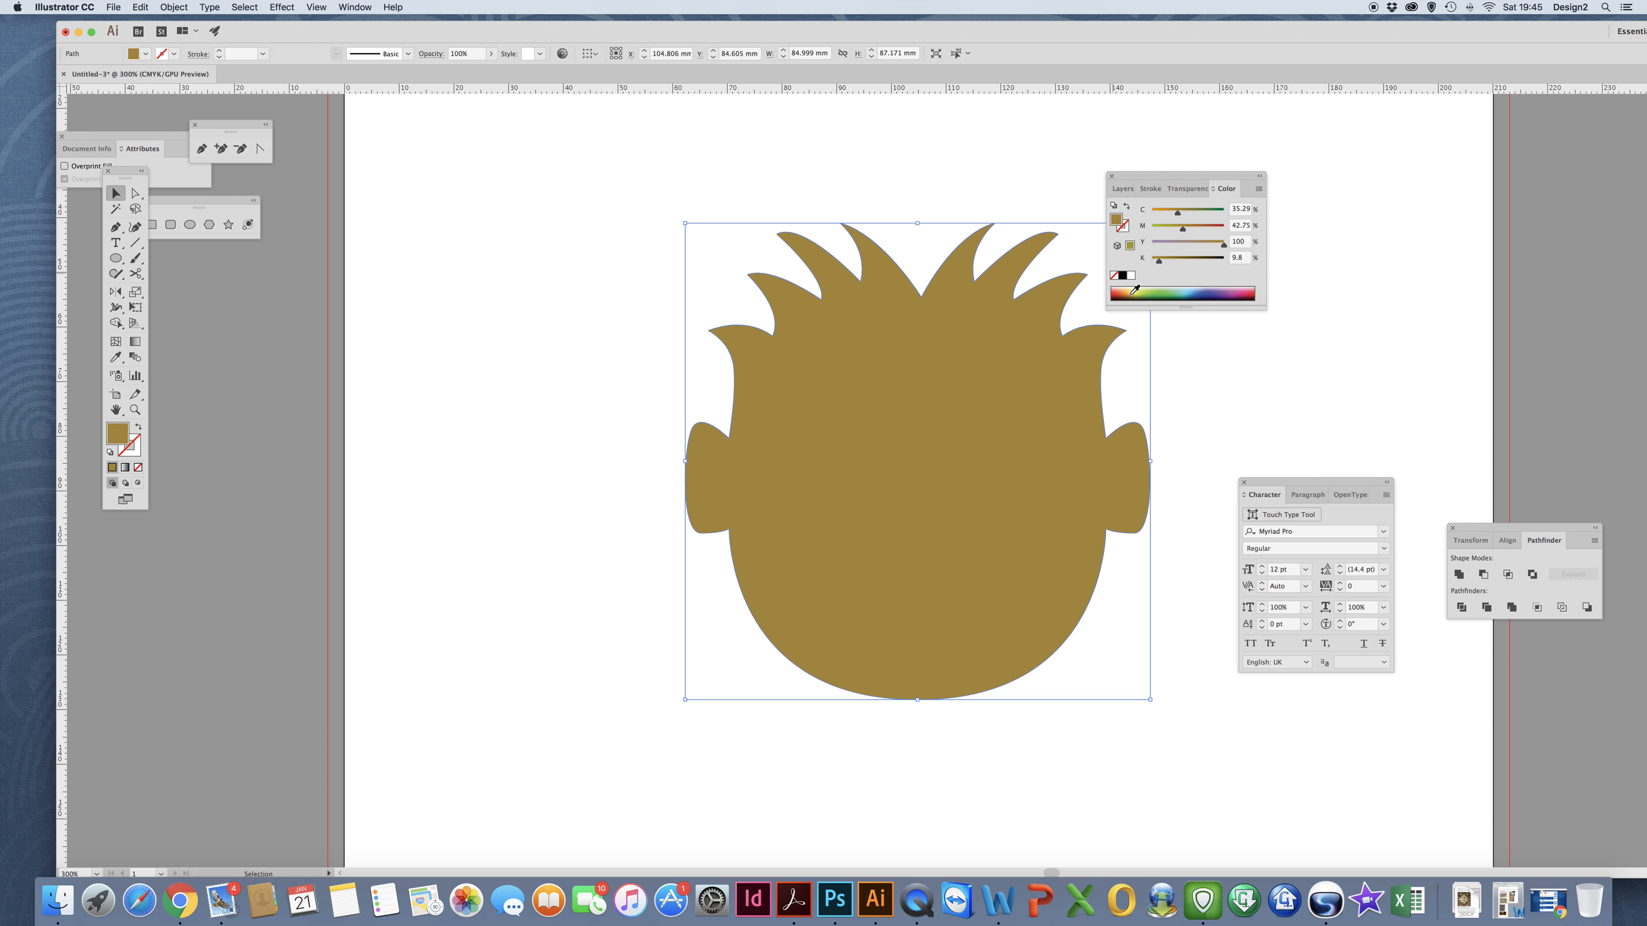
Draw an ellipse about 26.5 by 14.2 mm beside the head with default white fill and black stroke, plus a large circle and a 9 mm circle.
{"action": "left_click", "coordinate": [116, 257]}
{"action": "left_click_drag", "start_coordinate": [403, 367], "coordinate": [550, 445]}
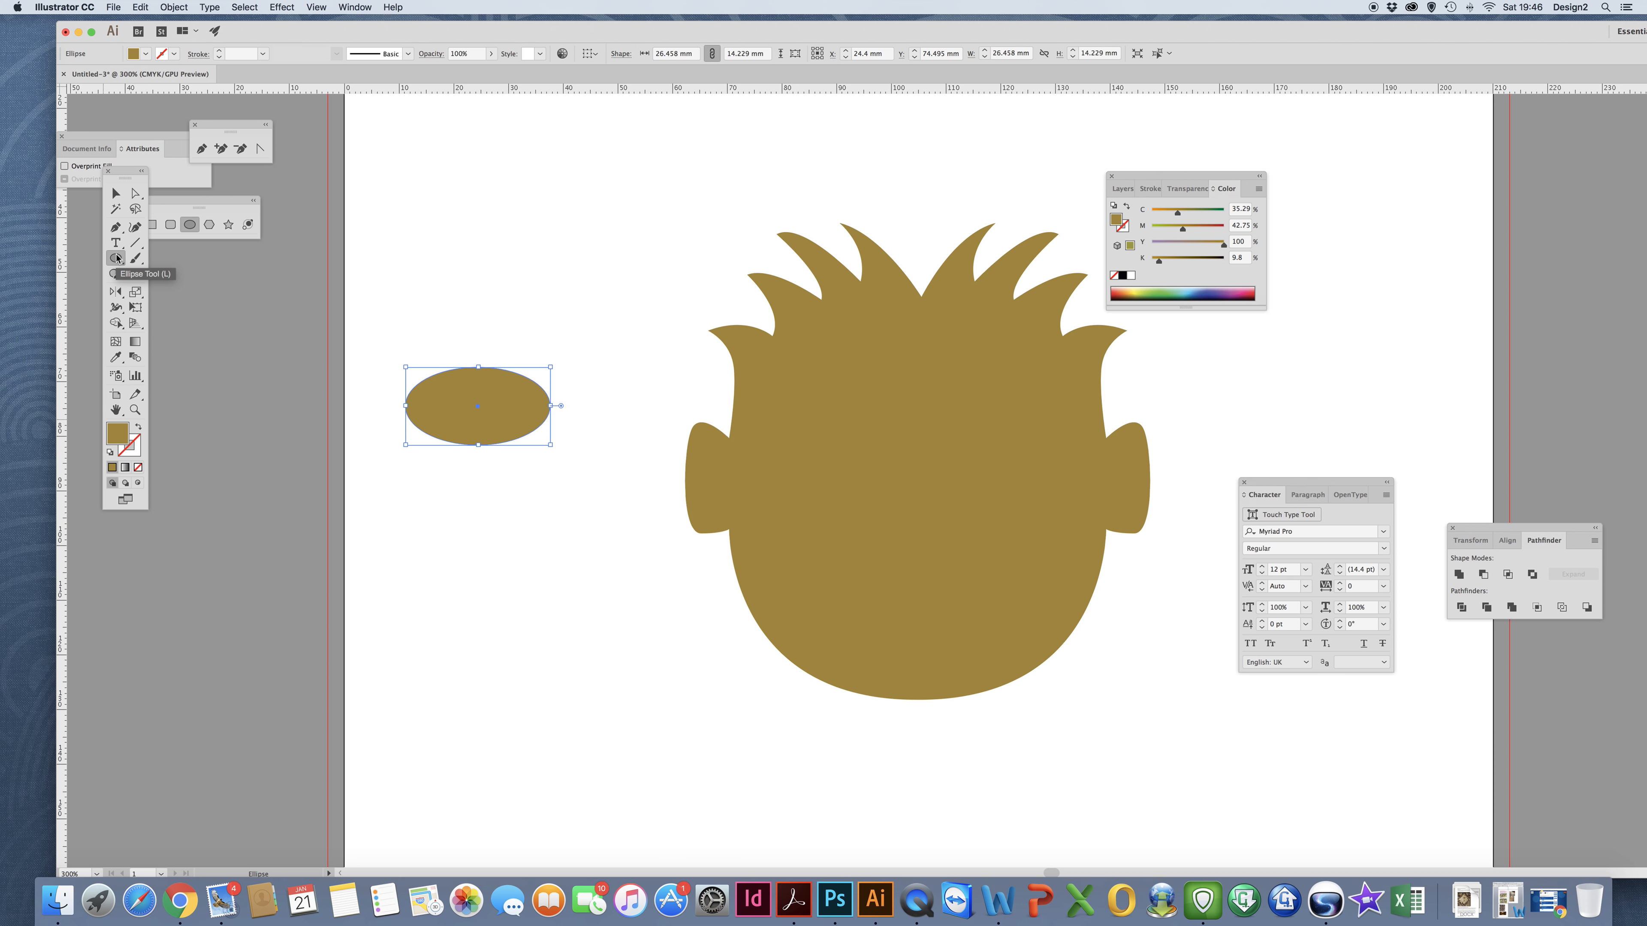
{"action": "left_click", "coordinate": [110, 452]}
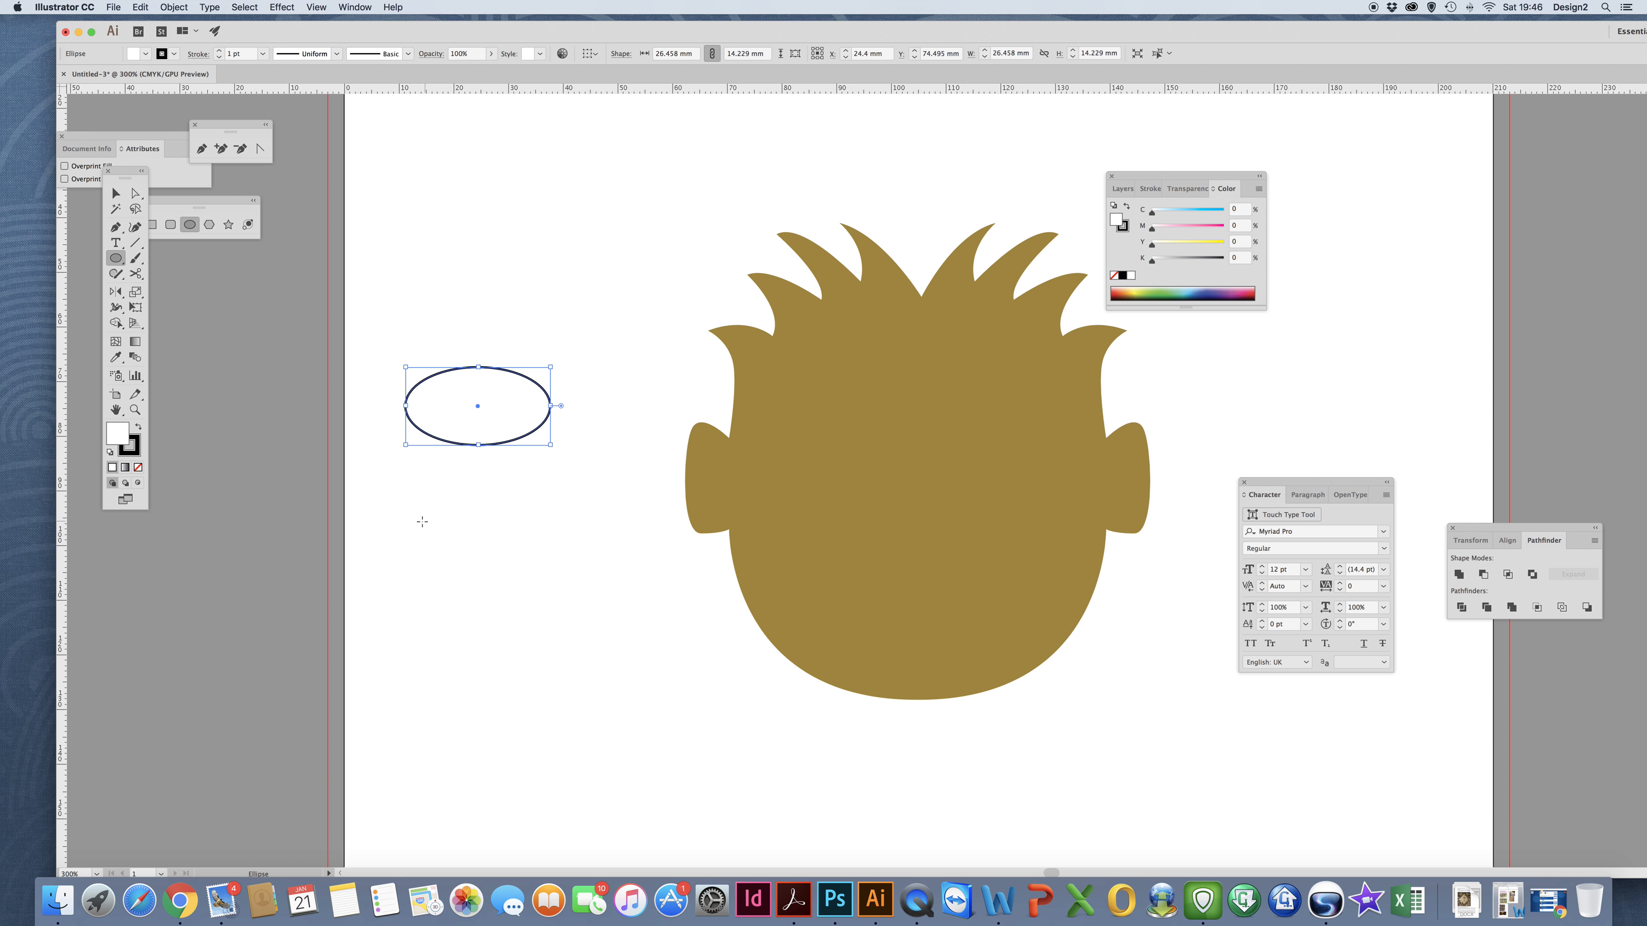
{"action": "left_click_drag", "start_coordinate": [453, 490], "coordinate": [543, 579]}
{"action": "left_click_drag", "start_coordinate": [570, 519], "coordinate": [620, 567]}
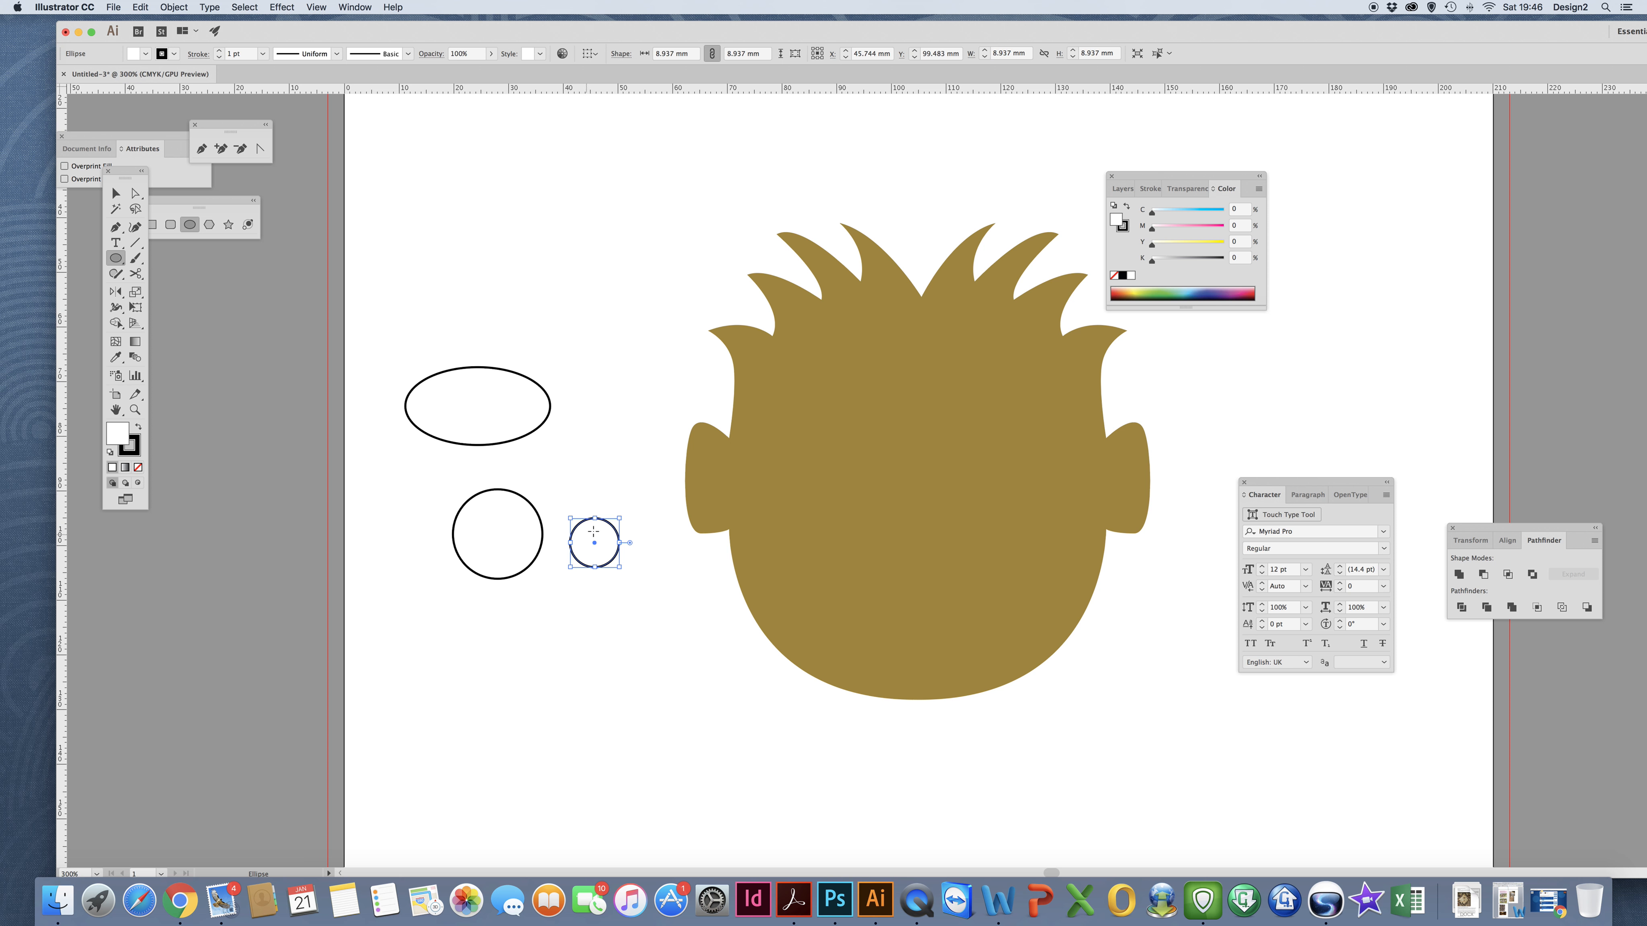
Align the ellipse and both circles on their horizontal and vertical centres to form an eye.
{"action": "left_click", "coordinate": [115, 193]}
{"action": "left_click_drag", "start_coordinate": [424, 322], "coordinate": [617, 595]}
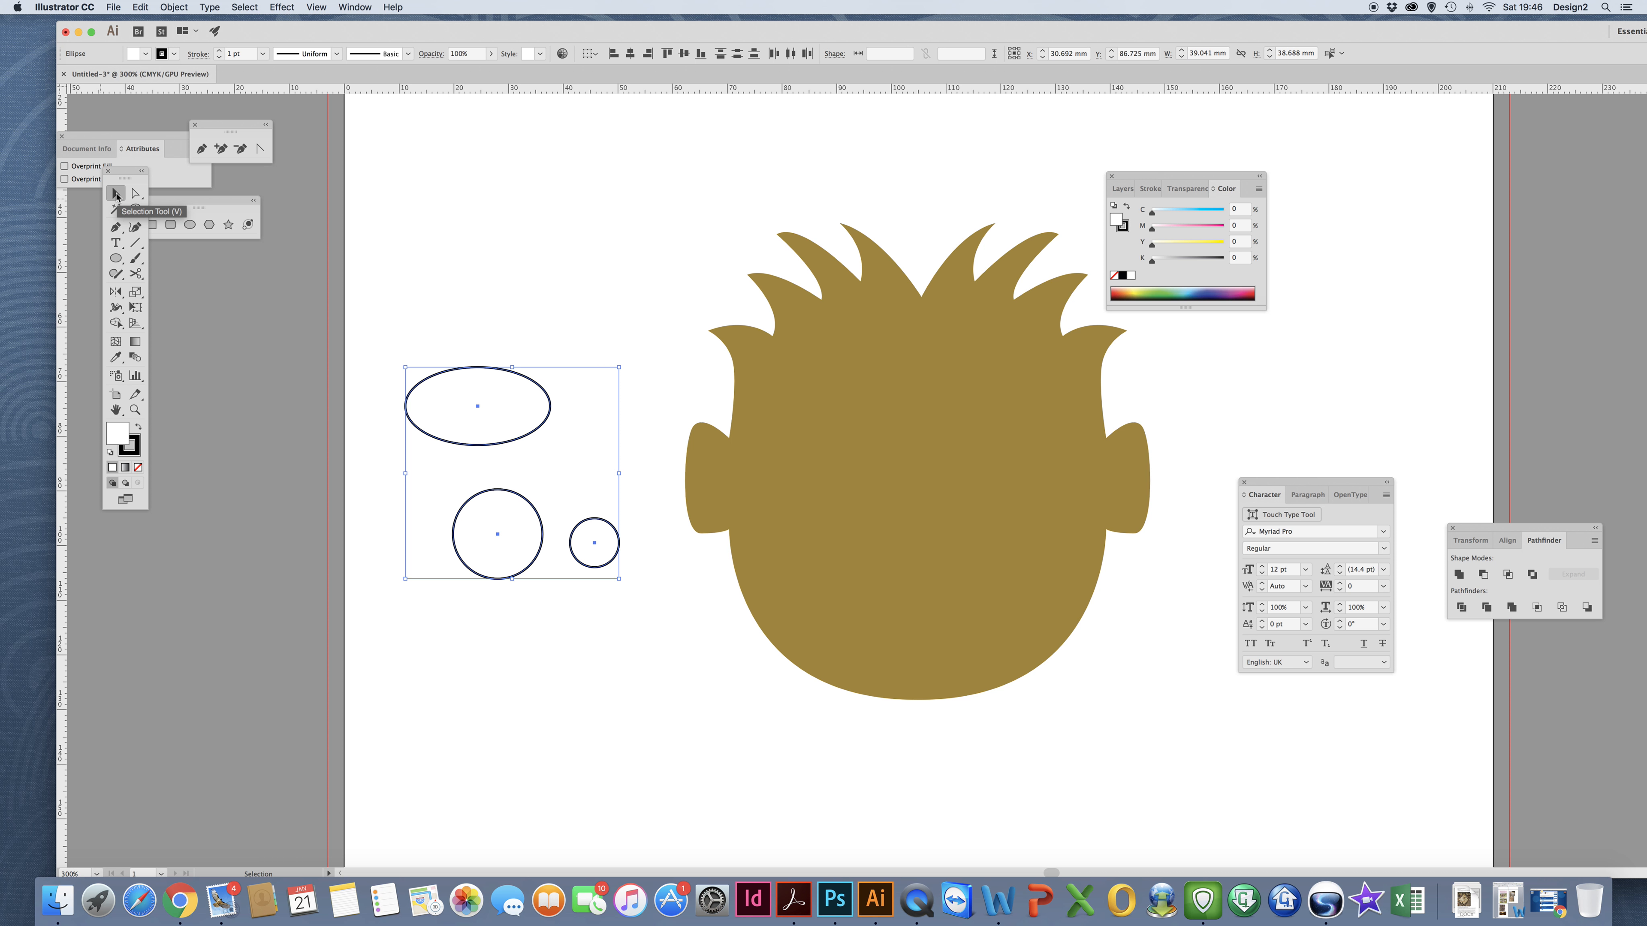
{"action": "left_click", "coordinate": [630, 54]}
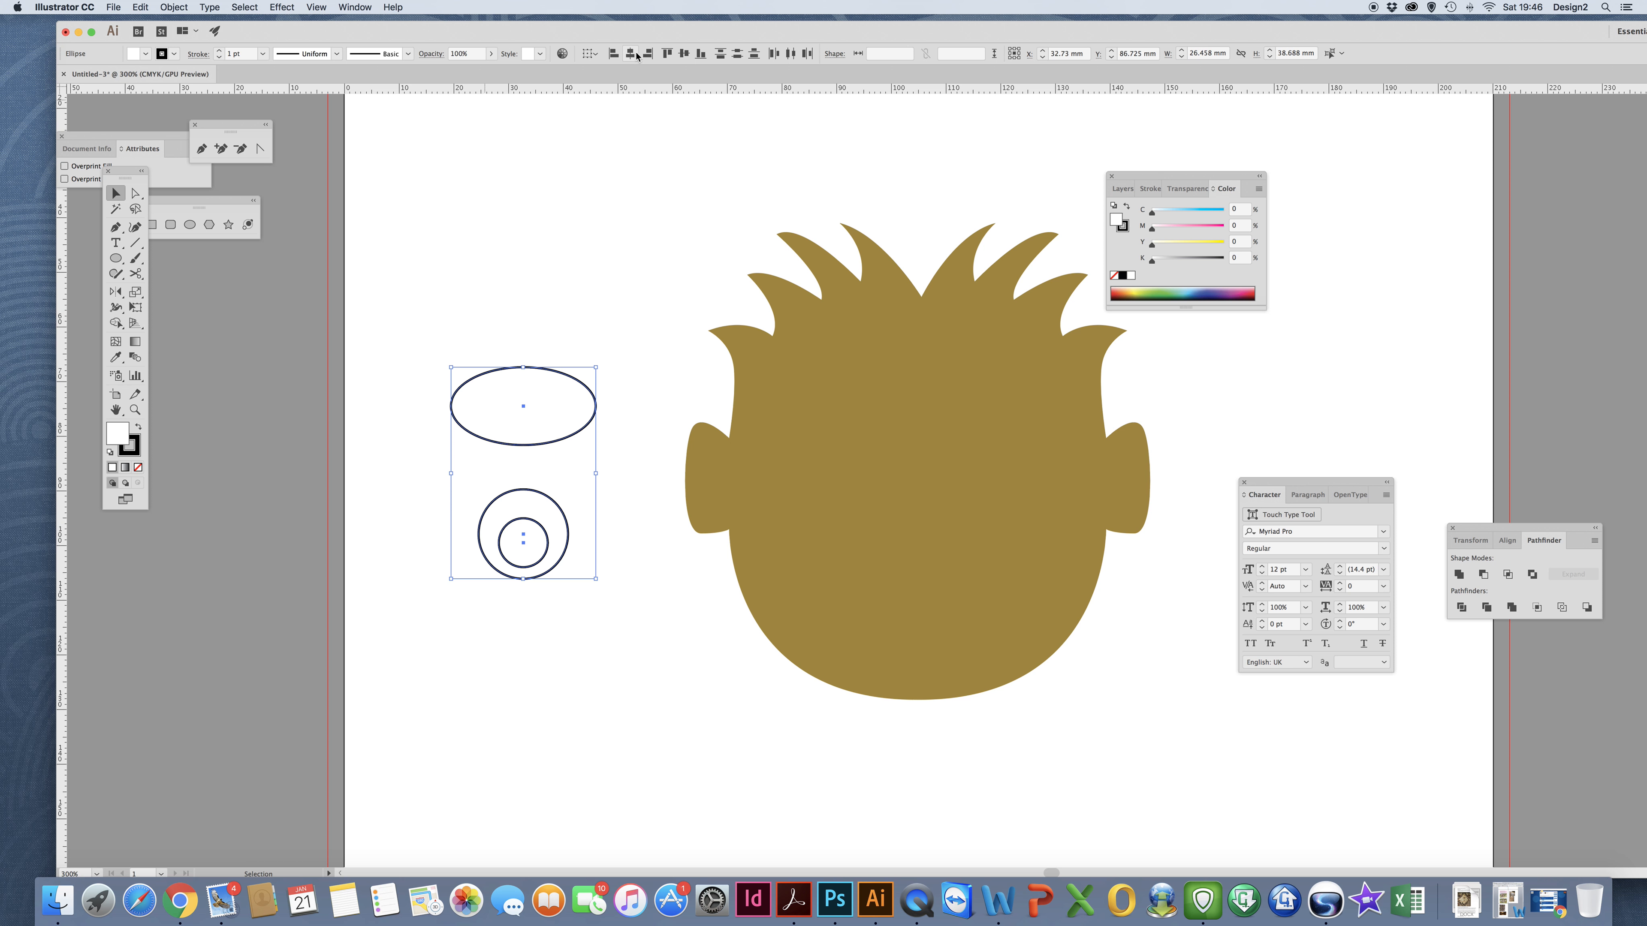
{"action": "left_click", "coordinate": [685, 54]}
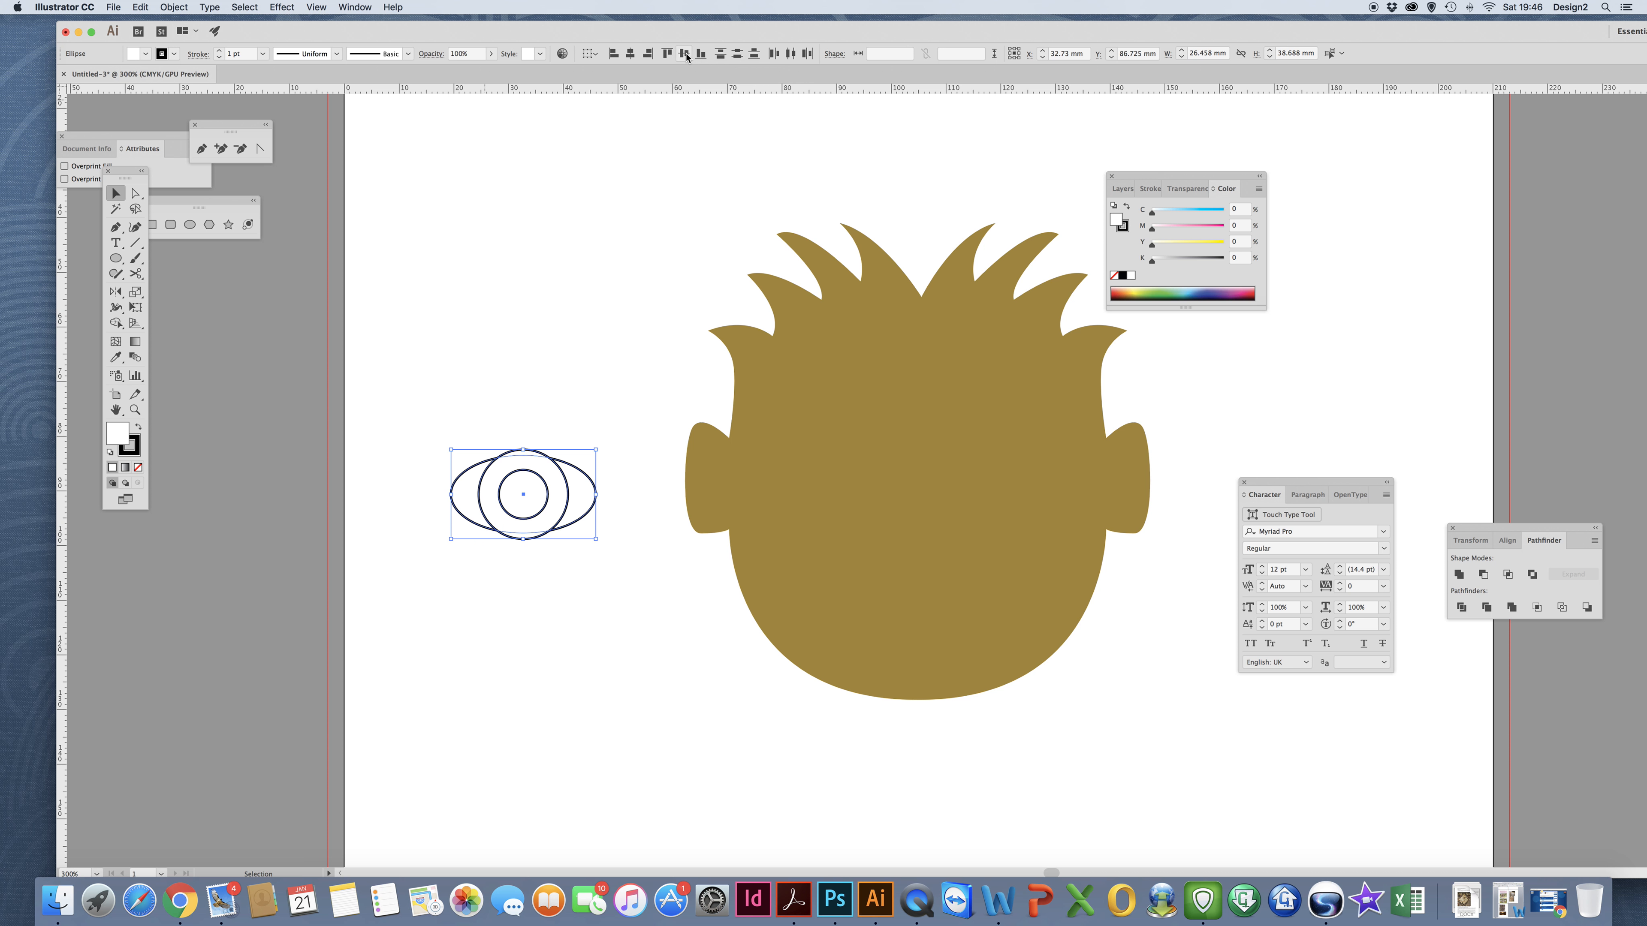
Stretch the eye's outer shapes vertically until their heights nearly match, and scale the whole eye to about 12.5 by 8.5 mm.
{"action": "left_click", "coordinate": [533, 393]}
{"action": "left_click", "coordinate": [559, 465]}
{"action": "left_click_drag", "start_coordinate": [522, 457], "coordinate": [522, 452]}
{"action": "left_click_drag", "start_coordinate": [523, 533], "coordinate": [525, 542]}
{"action": "left_click", "coordinate": [544, 401]}
{"action": "left_click_drag", "start_coordinate": [385, 413], "coordinate": [522, 500]}
{"action": "left_click", "coordinate": [528, 551]}
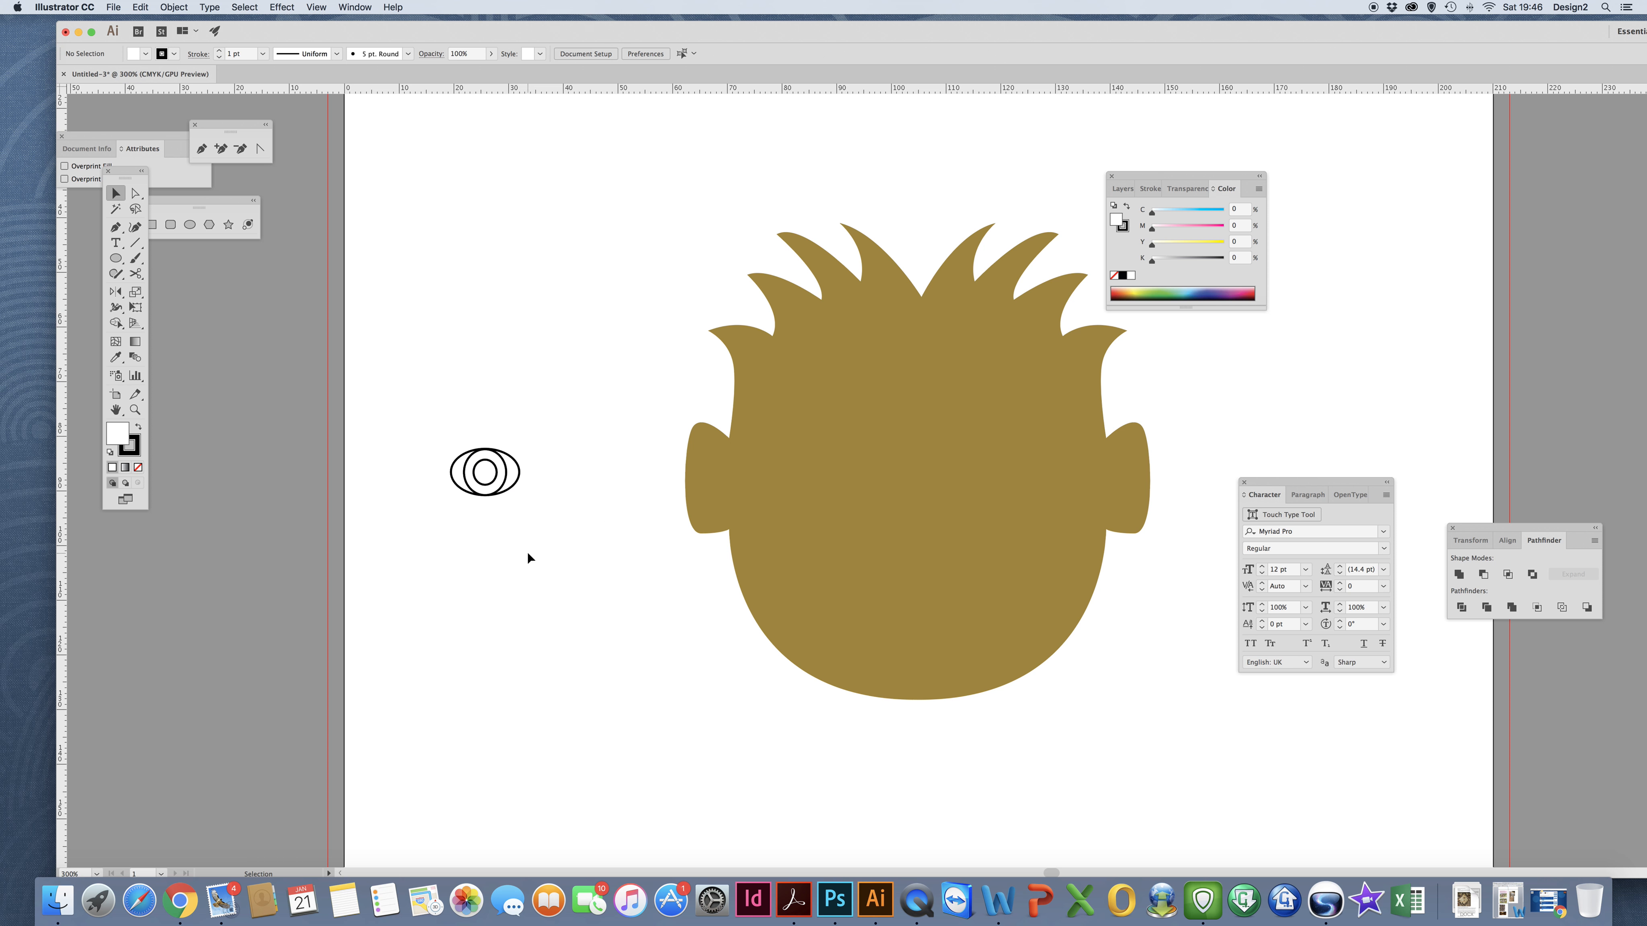
Fill the iris circle with blue, about C 75, M 33, Y 0, K 0, and remove its stroke.
{"action": "left_click", "coordinate": [505, 467]}
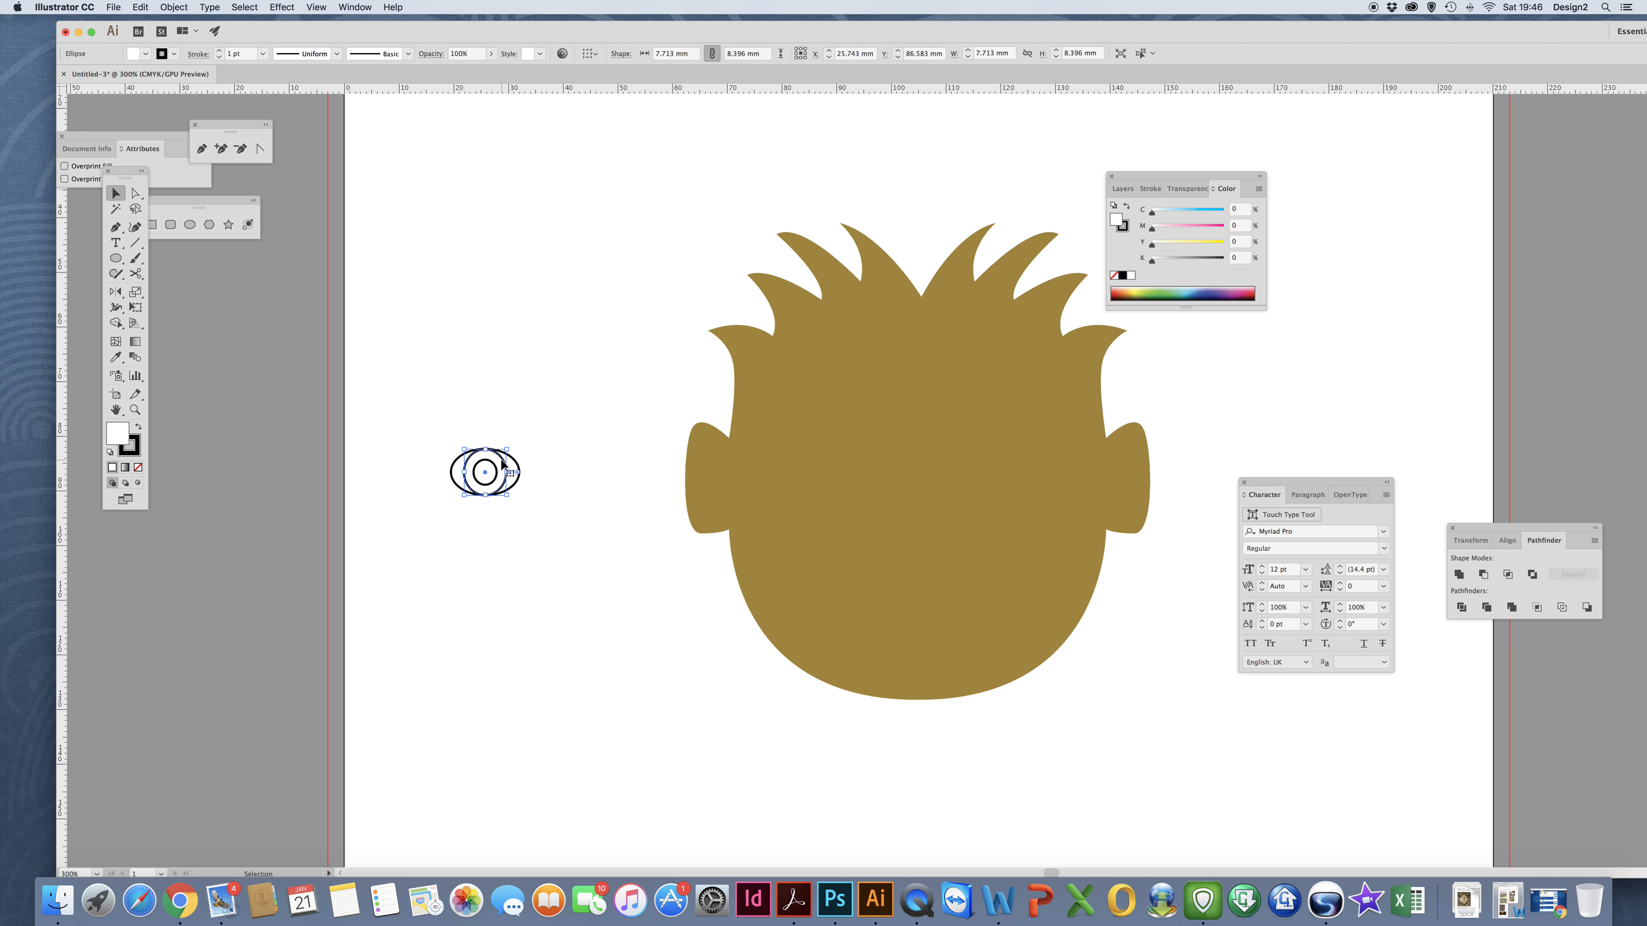
{"action": "left_click", "coordinate": [1196, 291]}
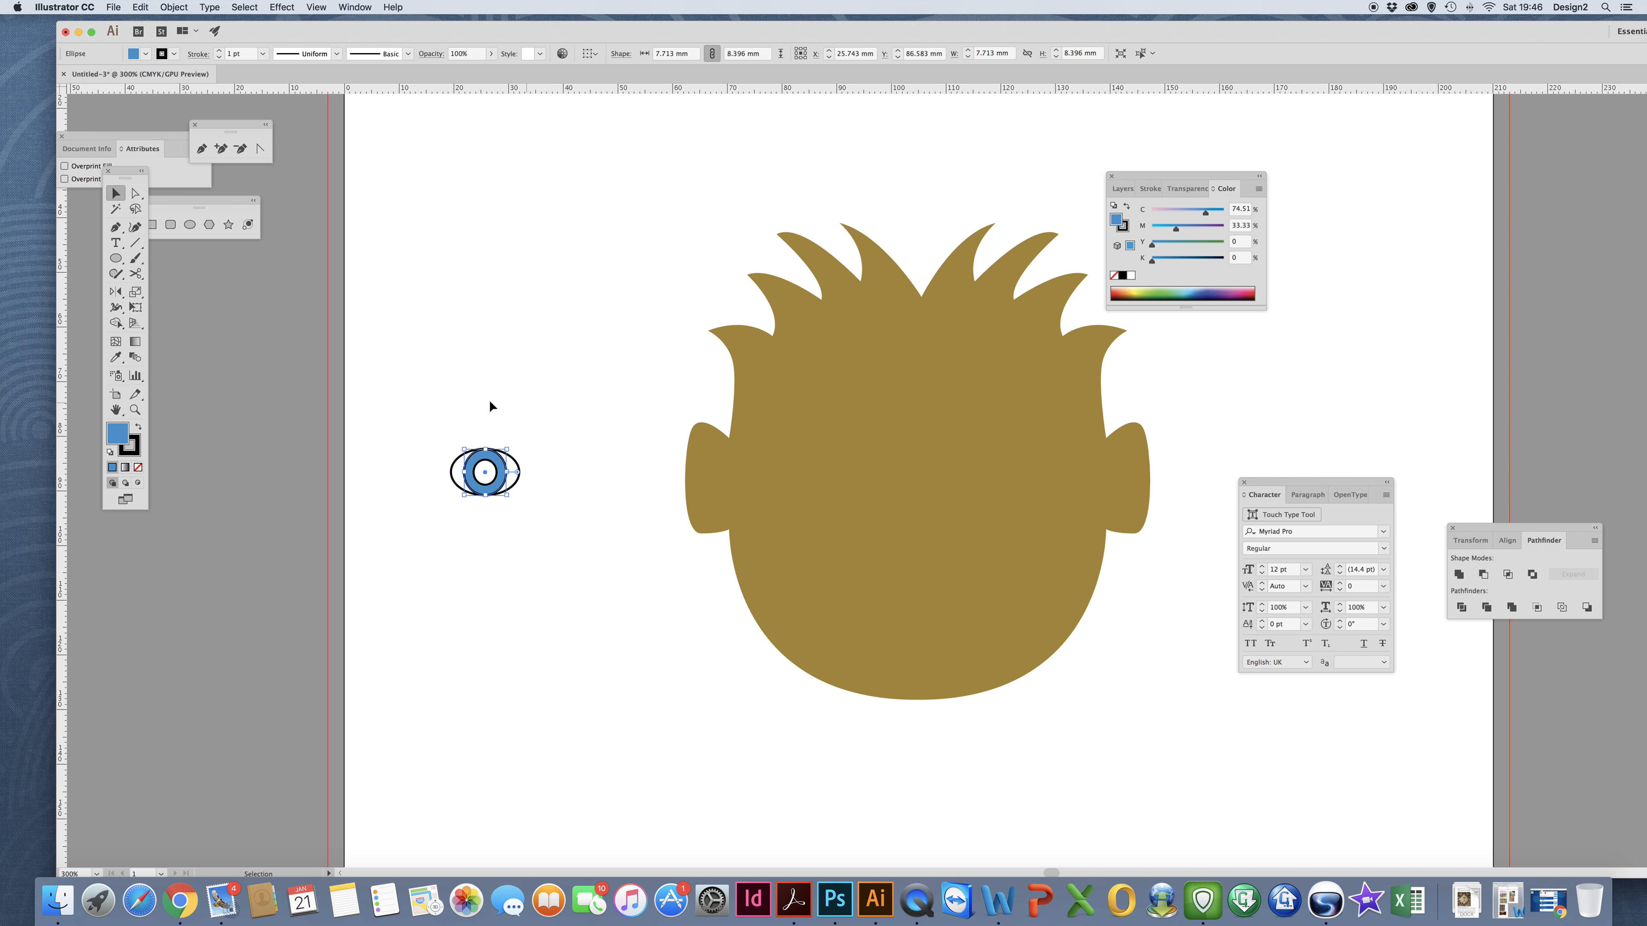
{"action": "left_click", "coordinate": [132, 449]}
{"action": "left_click", "coordinate": [138, 467]}
Give the pupil circle a solid black fill with no stroke, and select the whole eye.
{"action": "left_click", "coordinate": [485, 471]}
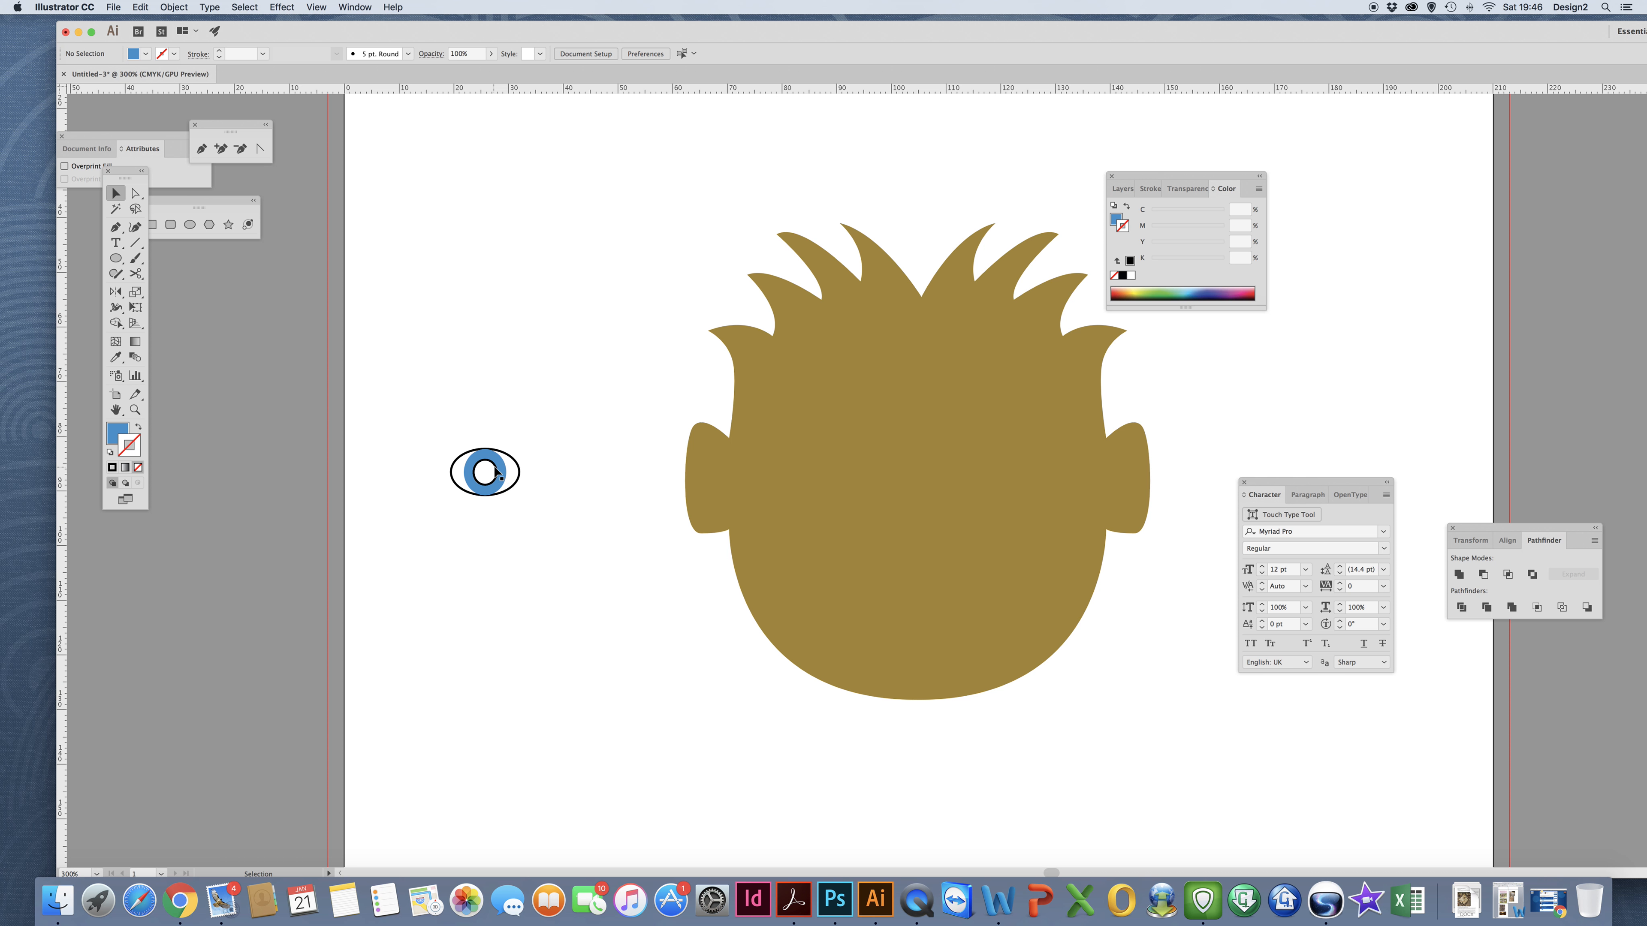
{"action": "left_click", "coordinate": [139, 426]}
{"action": "left_click", "coordinate": [138, 467]}
{"action": "left_click_drag", "start_coordinate": [563, 401], "coordinate": [428, 535]}
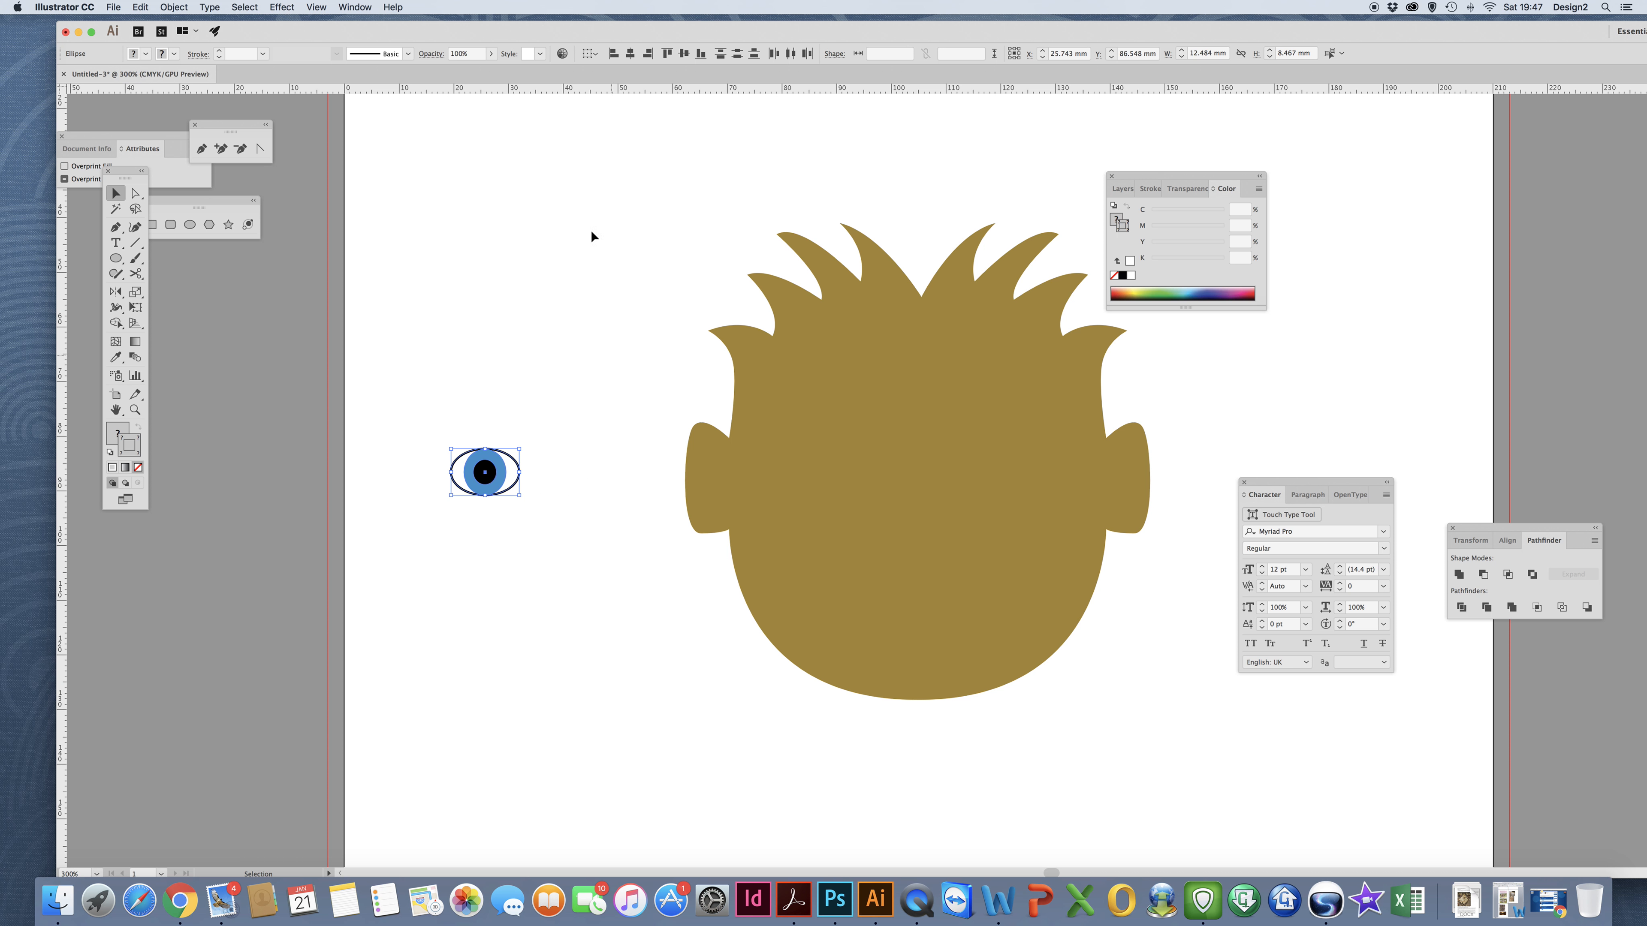
Try duplicating the eye by copying and pasting it, and undo the paste.
{"action": "left_click", "coordinate": [141, 7]}
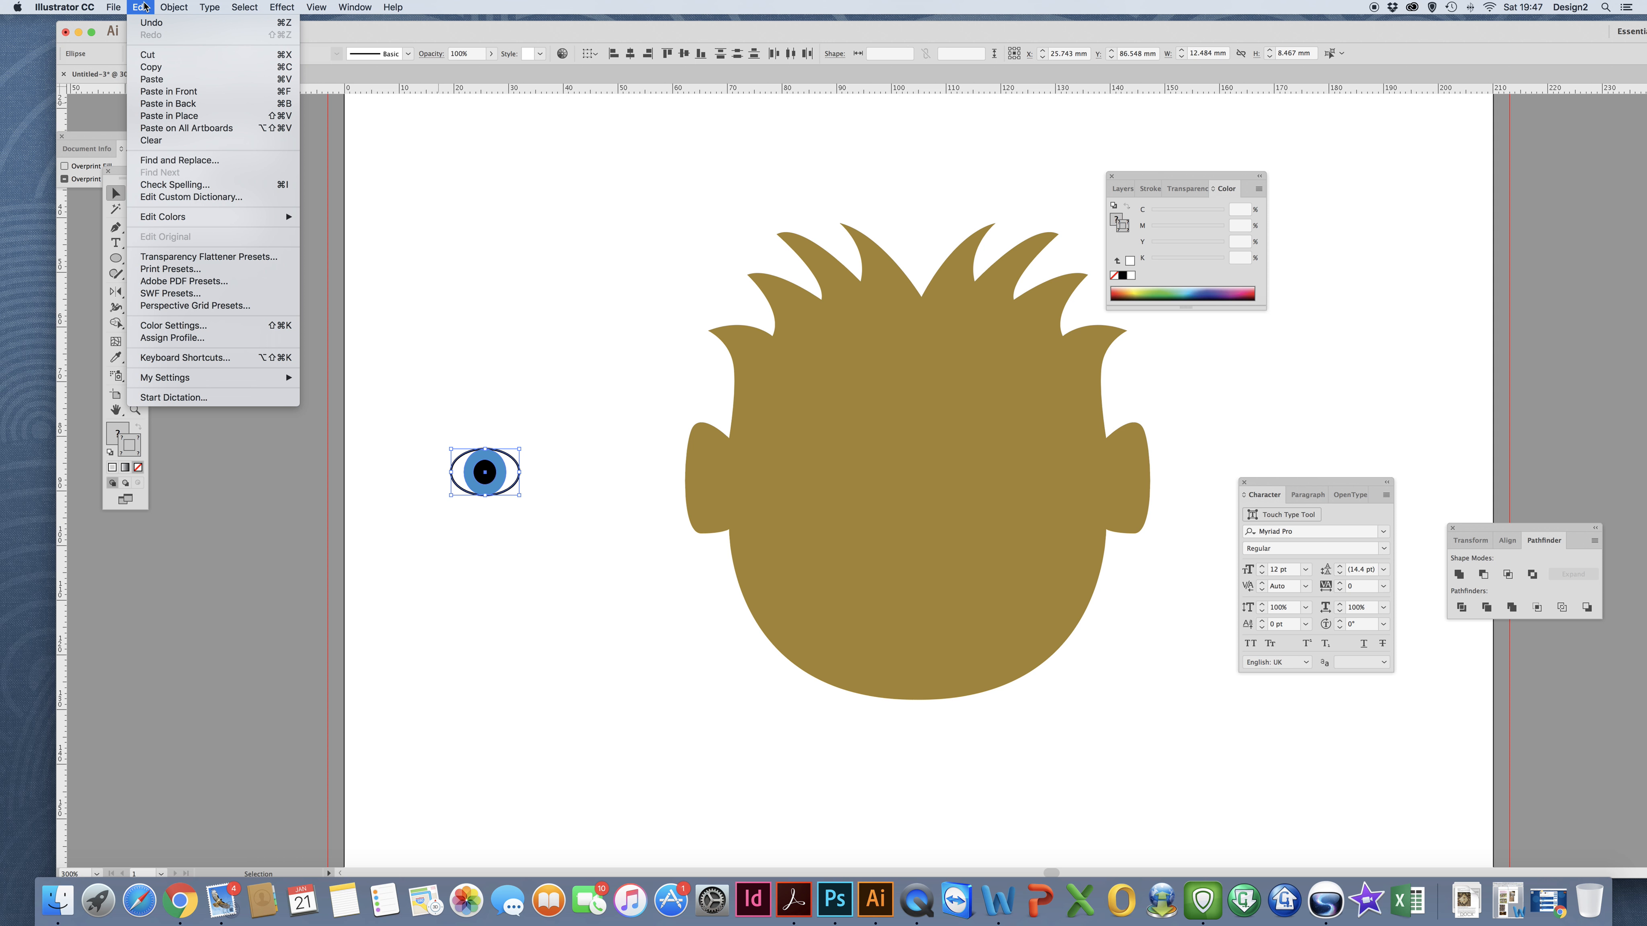
{"action": "left_click", "coordinate": [144, 8]}
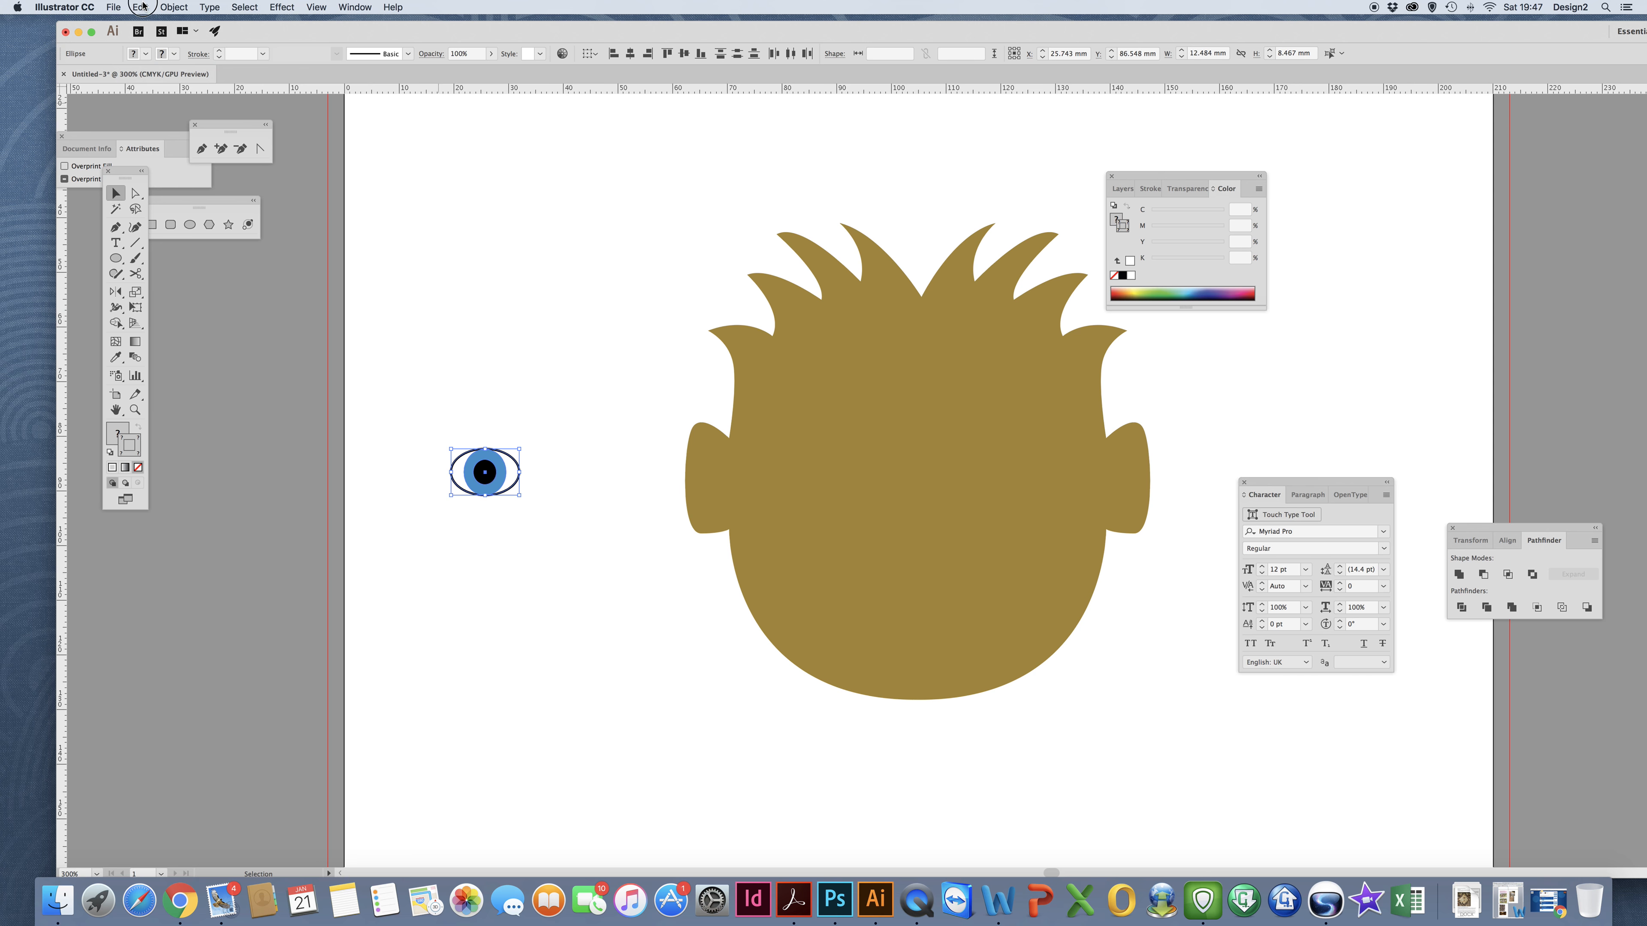
{"action": "left_click", "coordinate": [143, 7]}
{"action": "left_click", "coordinate": [164, 84]}
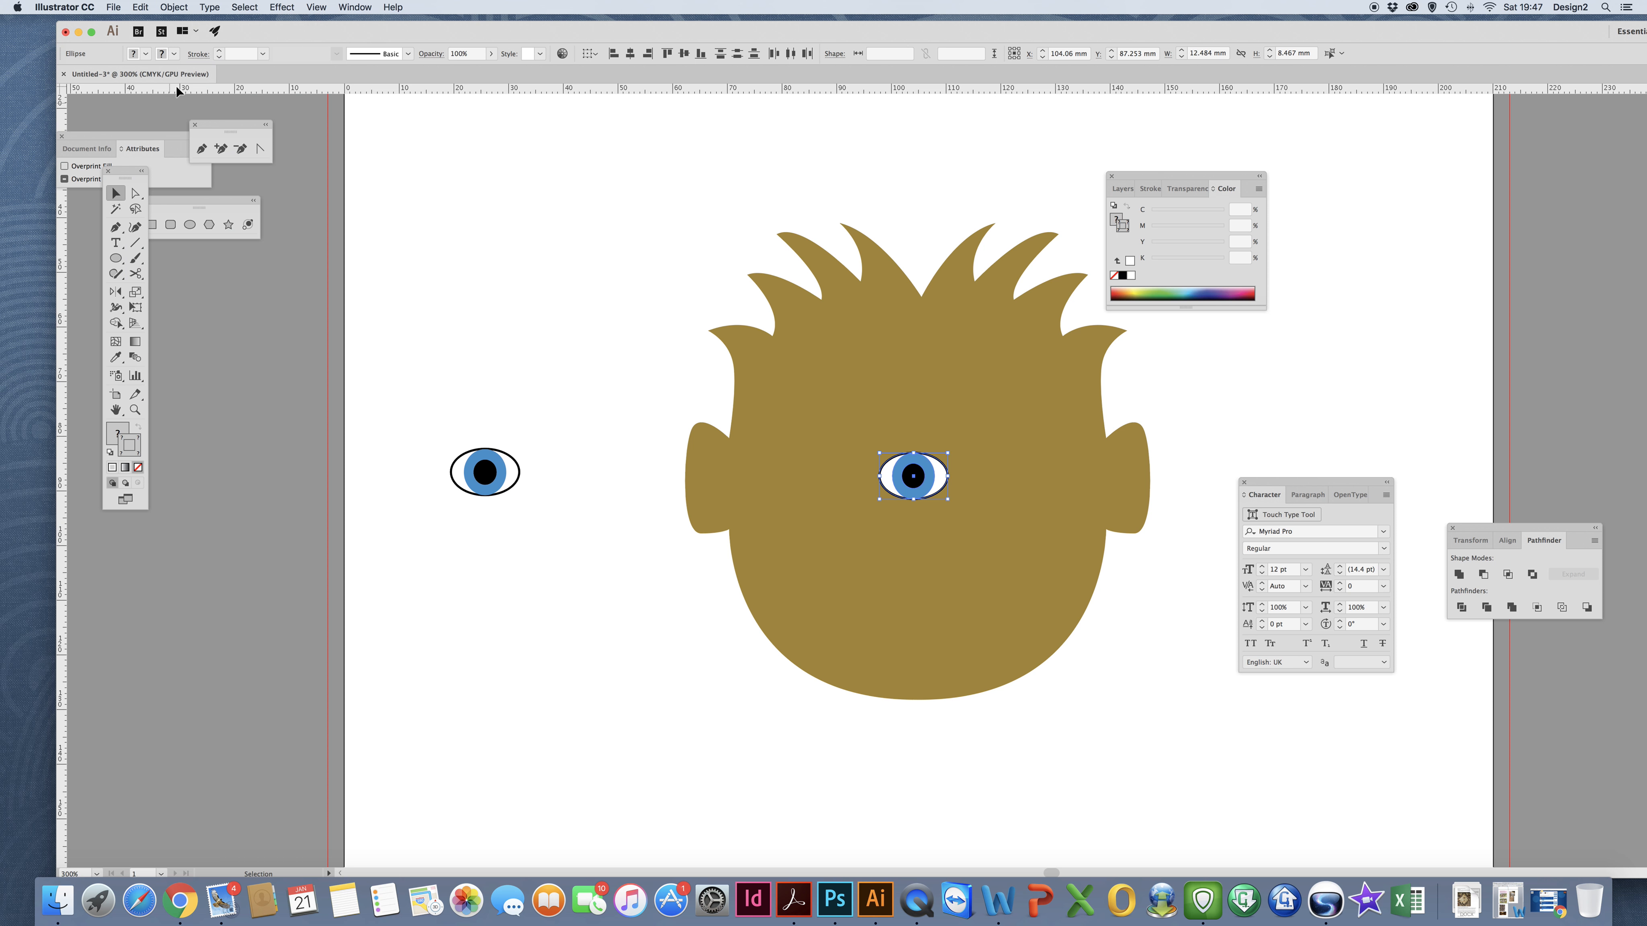
{"action": "key", "text": "super+z"}
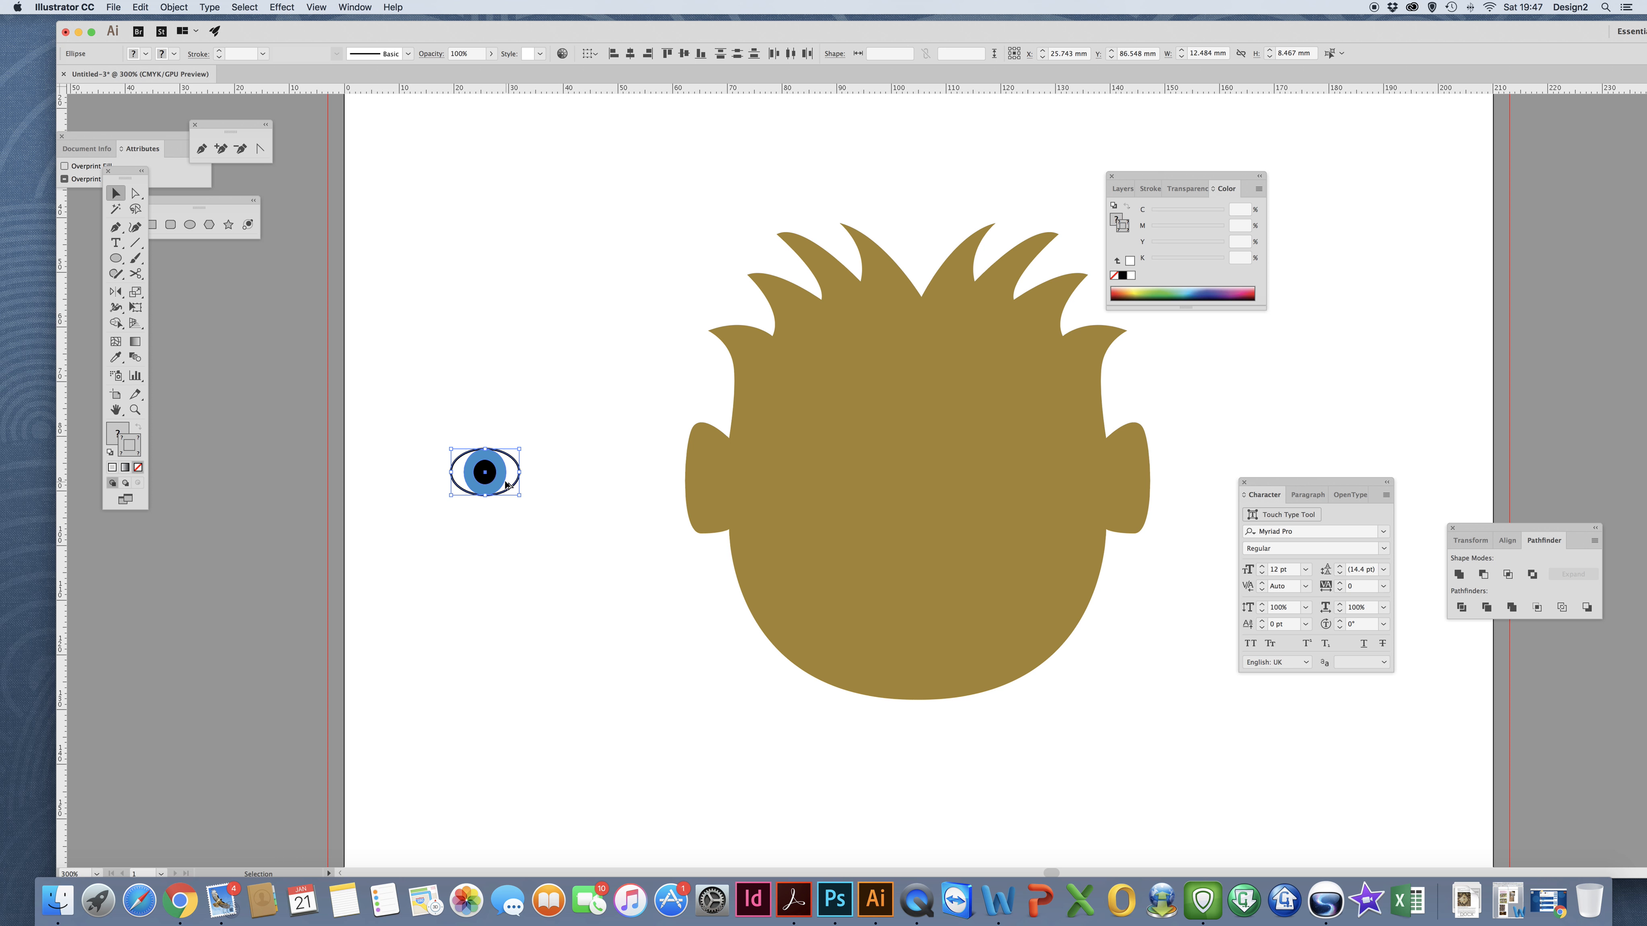
Duplicate the eye horizontally beside the original, and move both eyes onto the face.
{"action": "left_click_drag", "start_coordinate": [497, 468], "coordinate": [613, 472]}
{"action": "left_click", "coordinate": [559, 529]}
{"action": "left_click_drag", "start_coordinate": [438, 441], "coordinate": [966, 462]}
{"action": "left_click", "coordinate": [531, 385]}
Draw a circle about 51.6 mm across beside the head, and swap its fill and stroke for an unfilled black outline.
{"action": "left_click", "coordinate": [116, 258]}
{"action": "left_click_drag", "start_coordinate": [365, 178], "coordinate": [629, 450]}
{"action": "left_click_drag", "start_coordinate": [638, 460], "coordinate": [643, 460]}
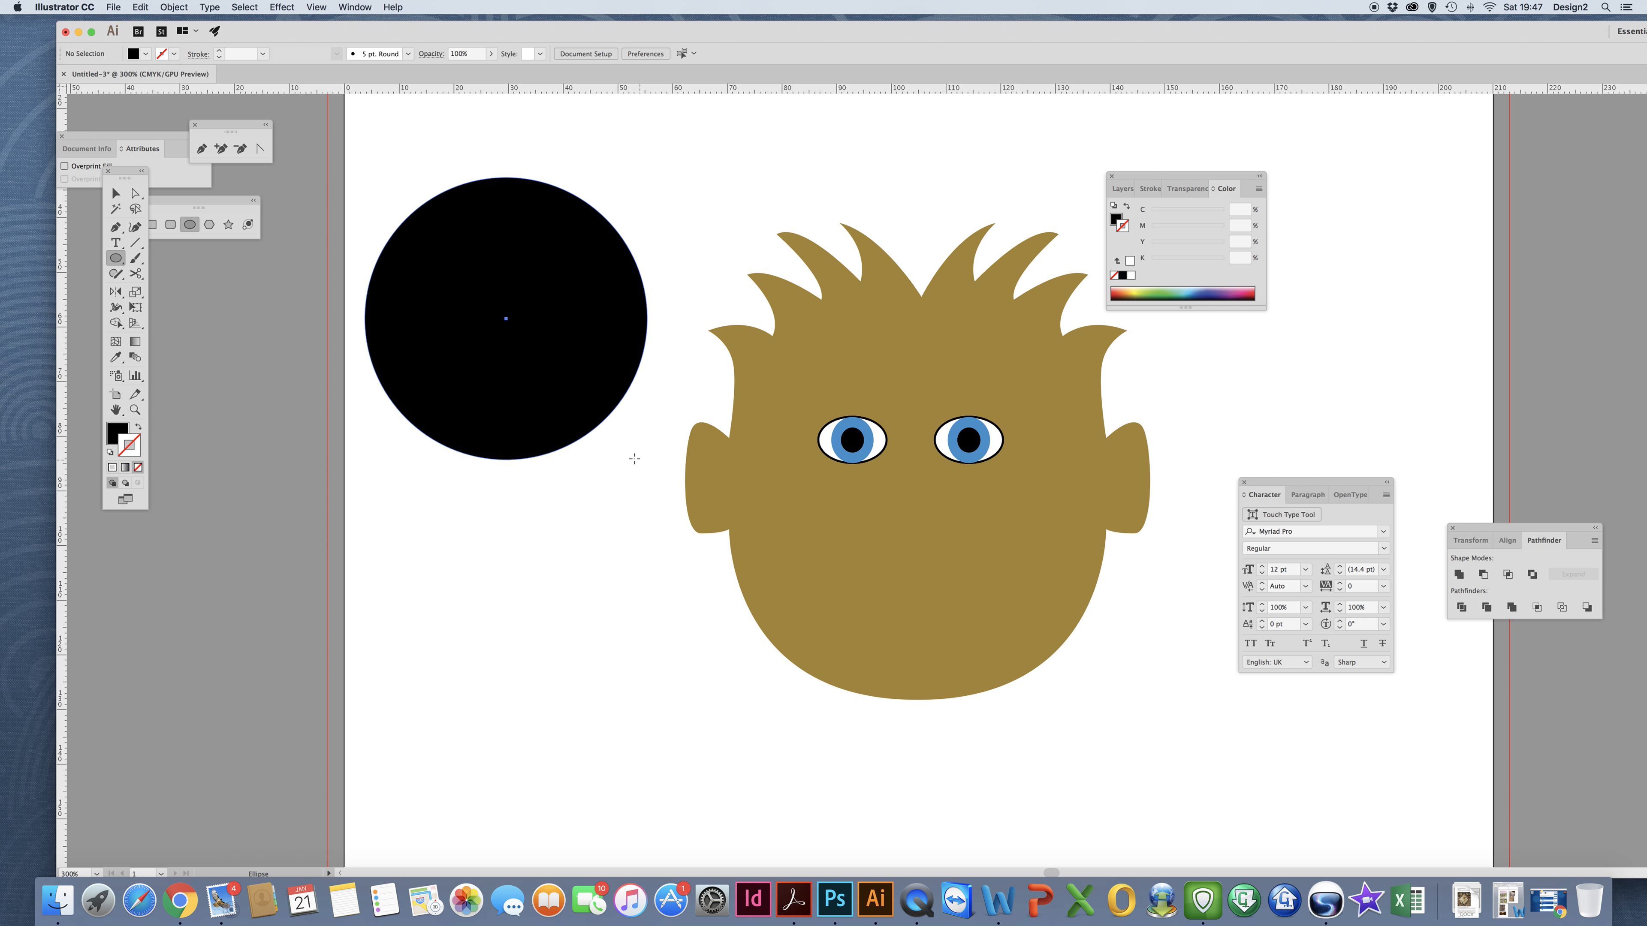
{"action": "left_click", "coordinate": [136, 429]}
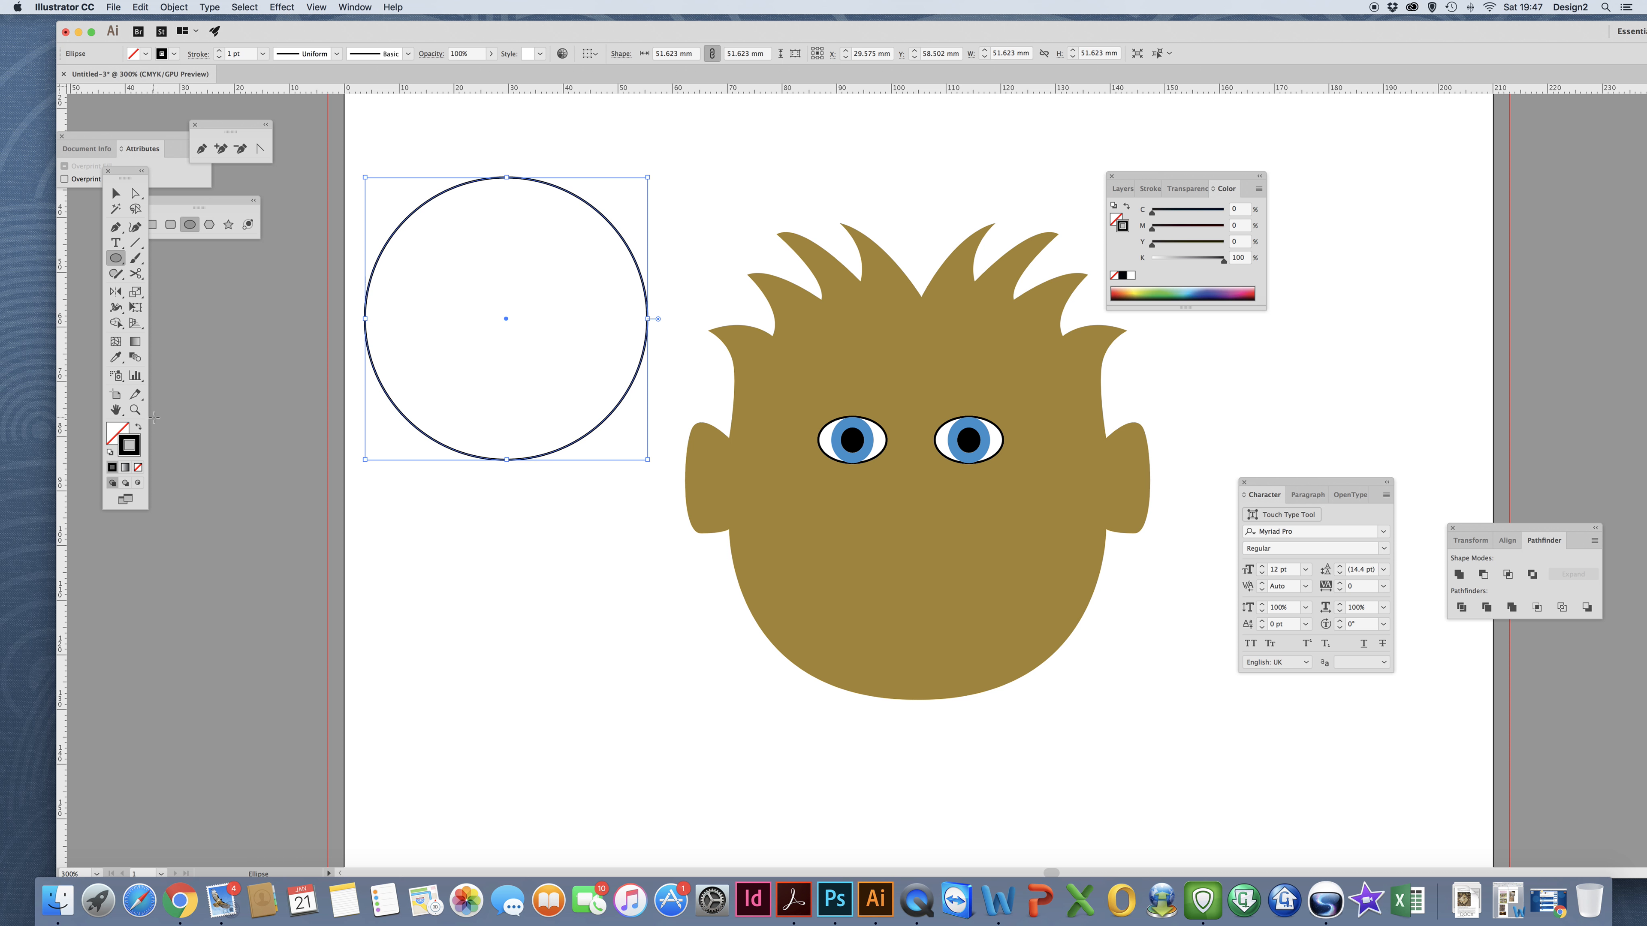
Cut the large circle at its left and right anchor points with the Scissors tool, and delete the upper half.
{"action": "left_click", "coordinate": [135, 274]}
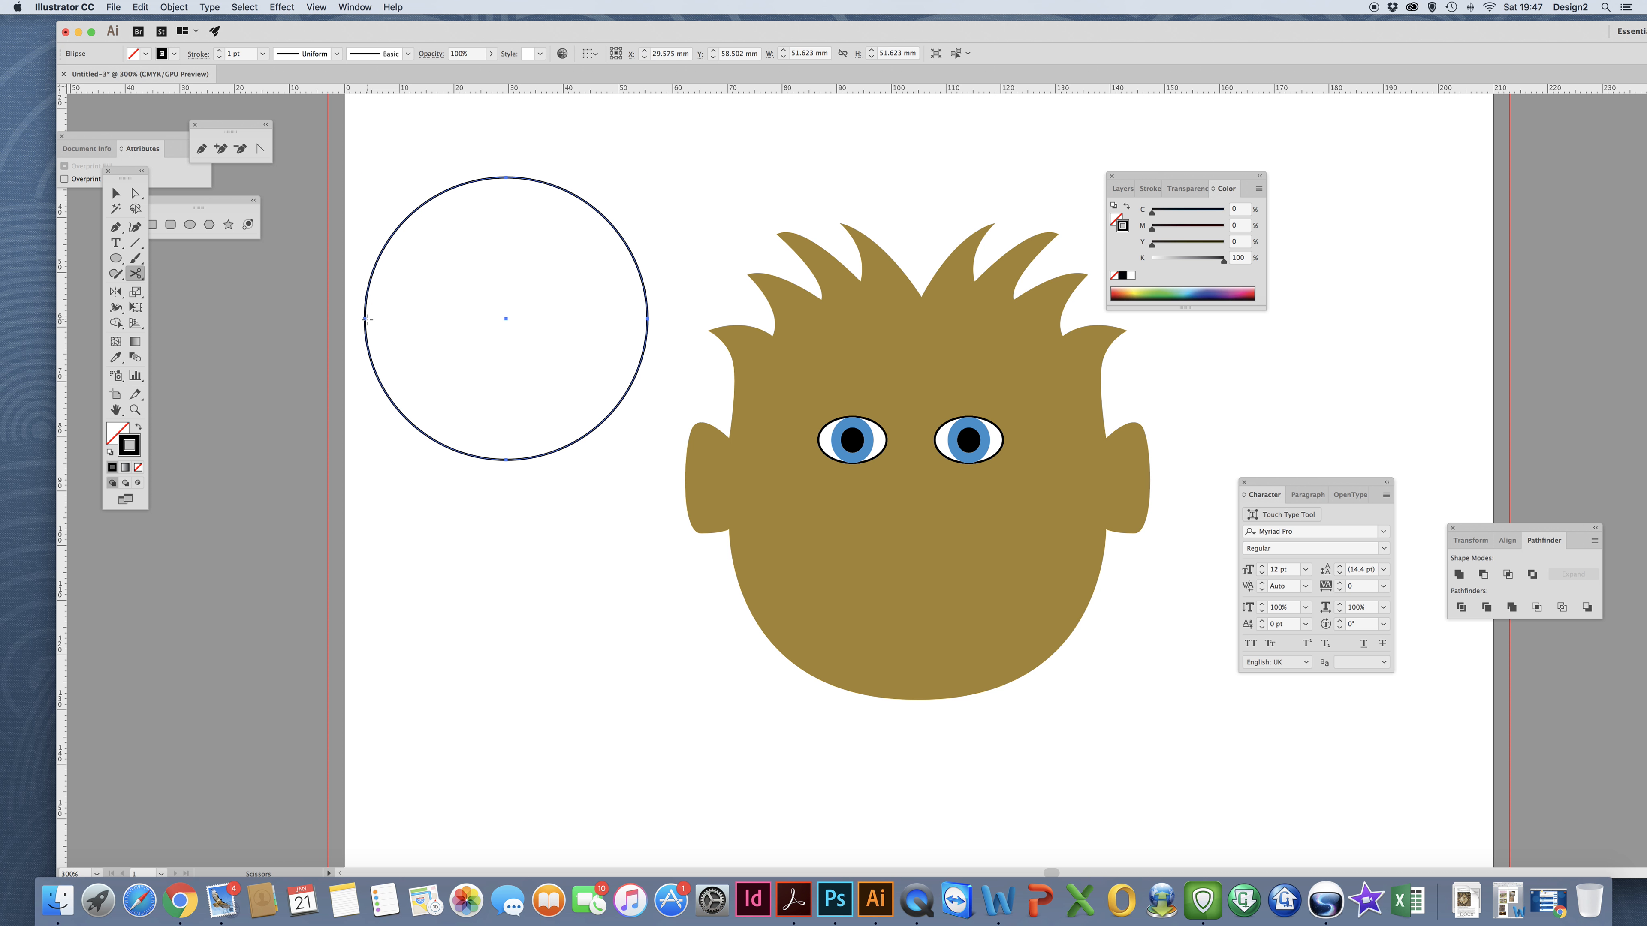
{"action": "left_click", "coordinate": [365, 319]}
{"action": "left_click", "coordinate": [649, 319]}
{"action": "left_click", "coordinate": [116, 194]}
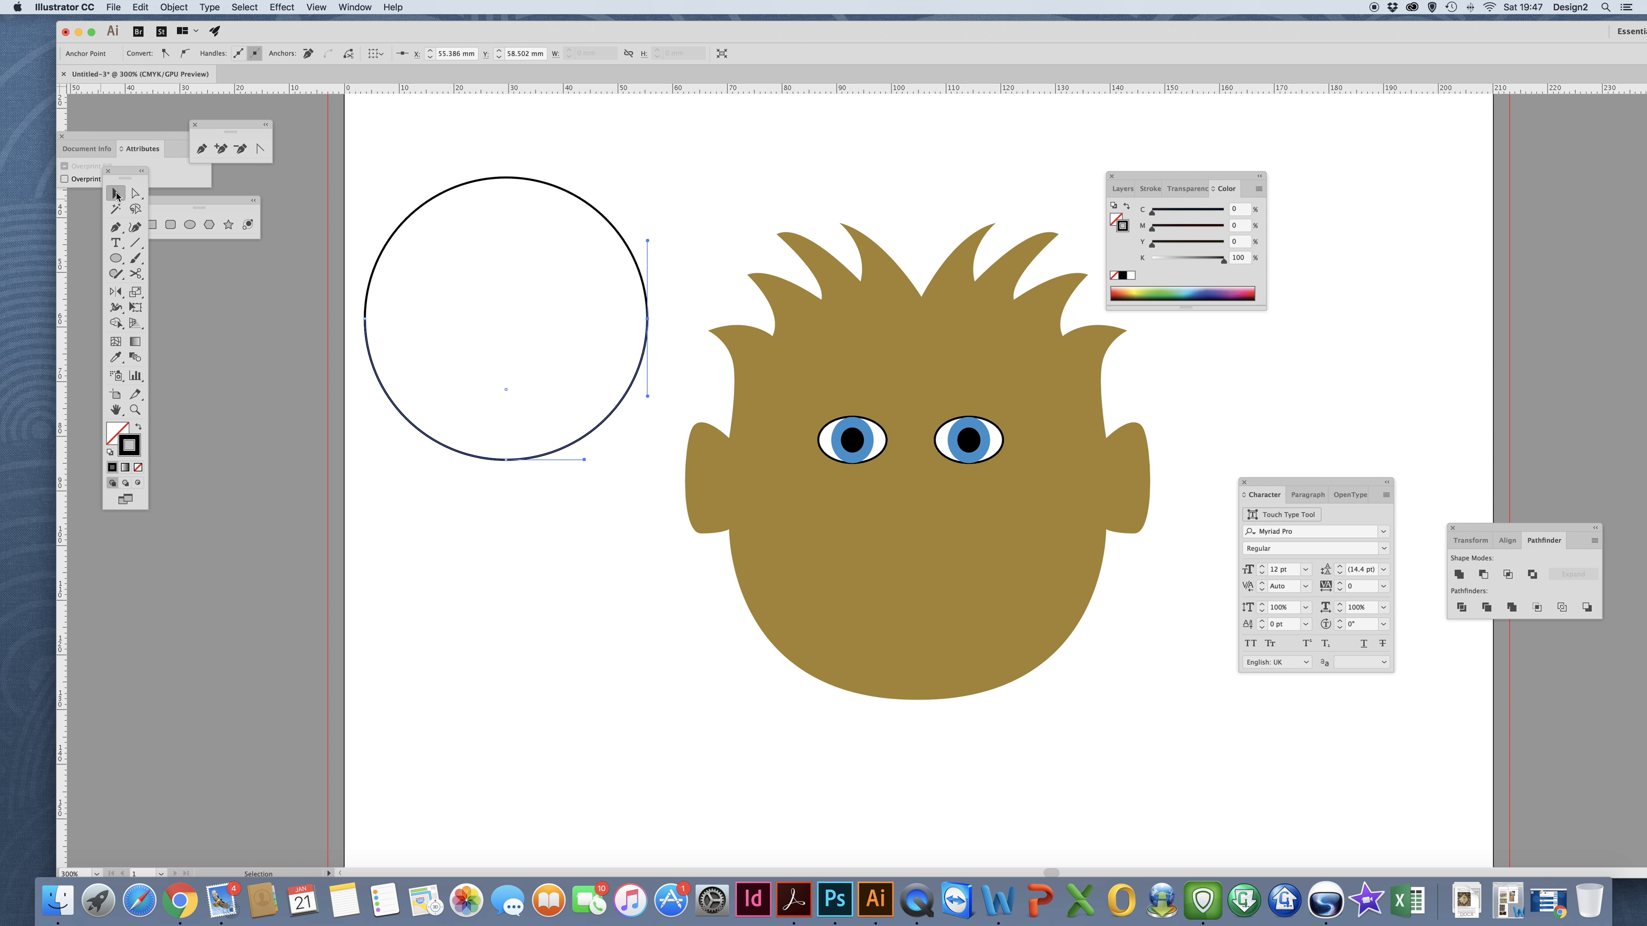
{"action": "left_click", "coordinate": [472, 145]}
{"action": "left_click", "coordinate": [495, 177]}
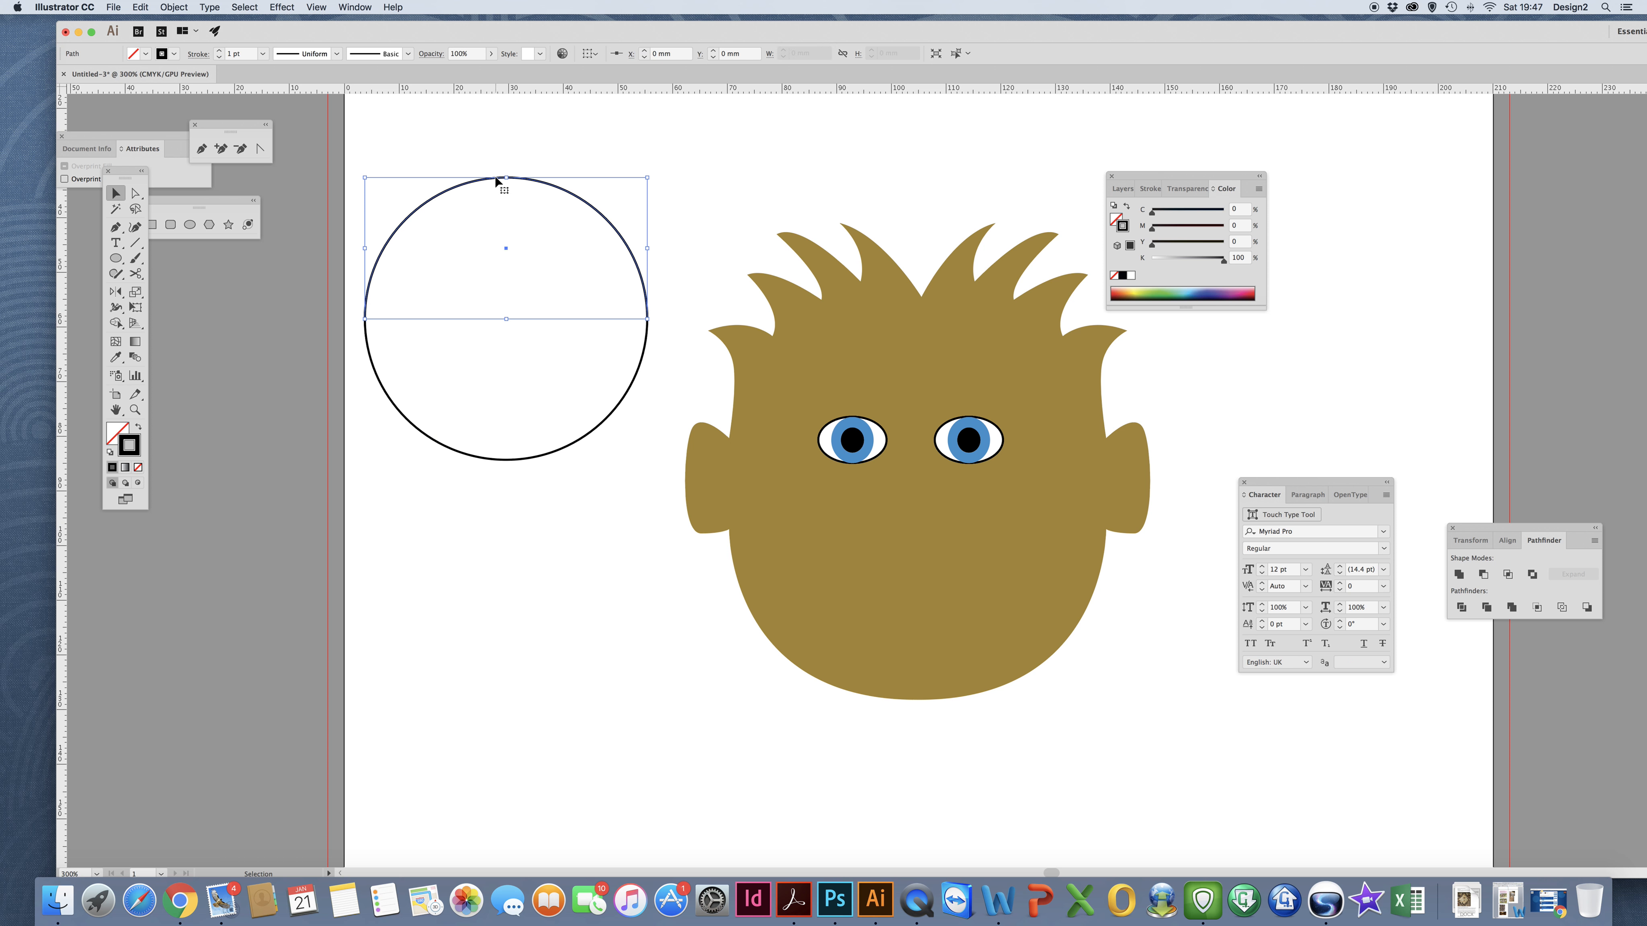
{"action": "key", "text": "Delete"}
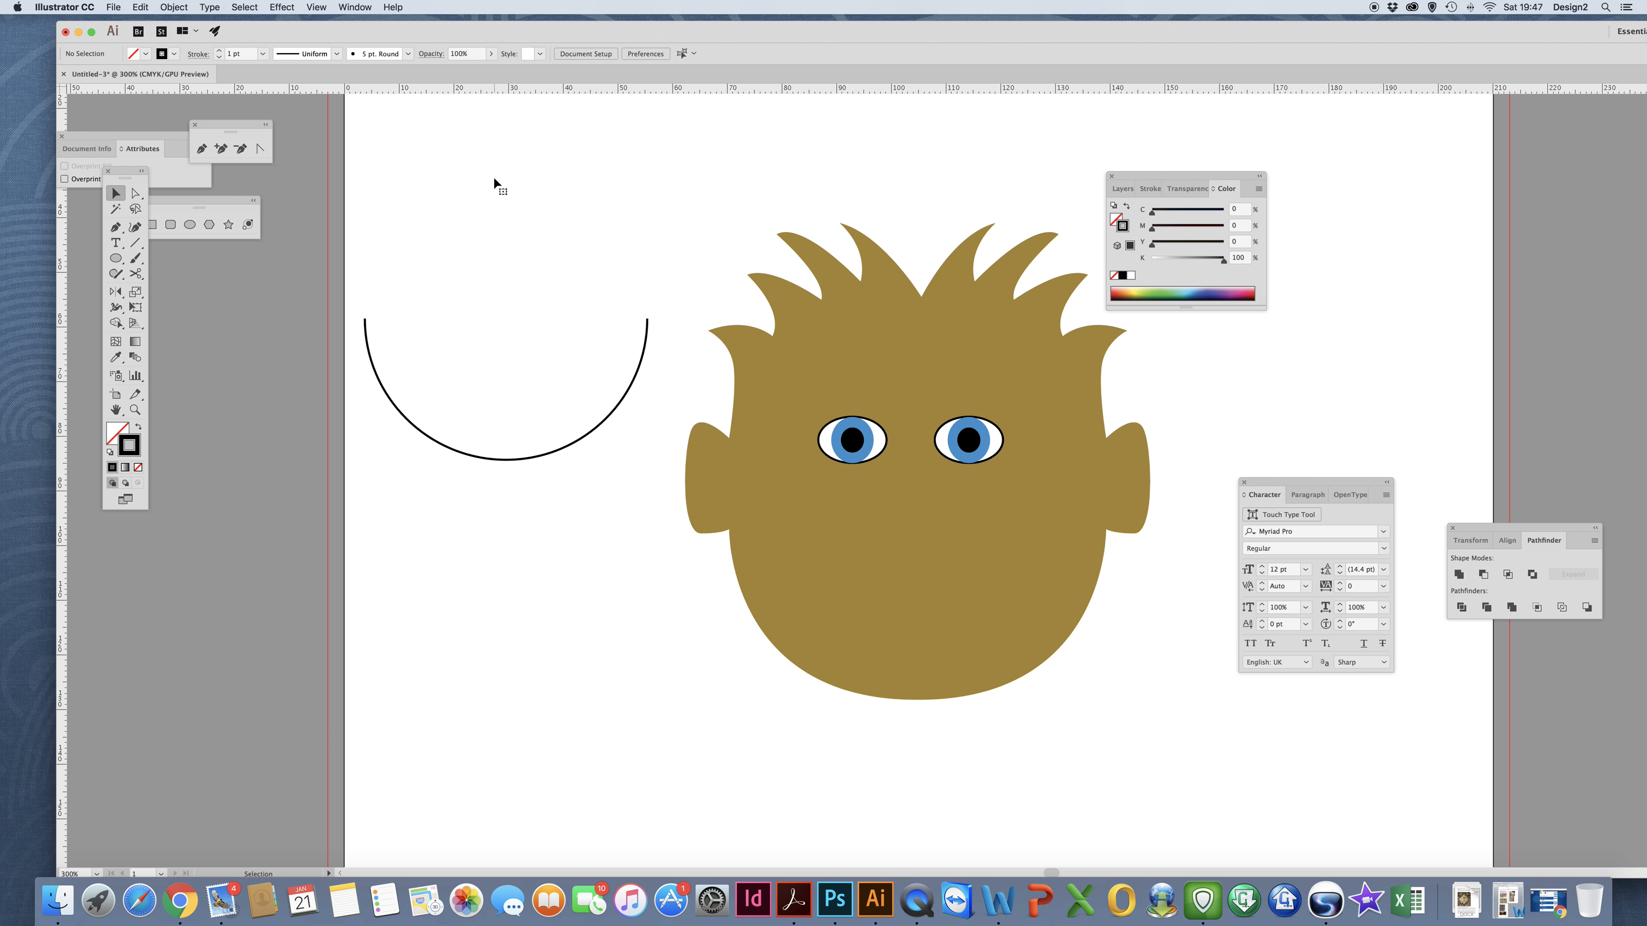
Widen the middle of the remaining arc to about 7.3 pt with the Width tool, forming a smile with tapered ends.
{"action": "left_click", "coordinate": [517, 460]}
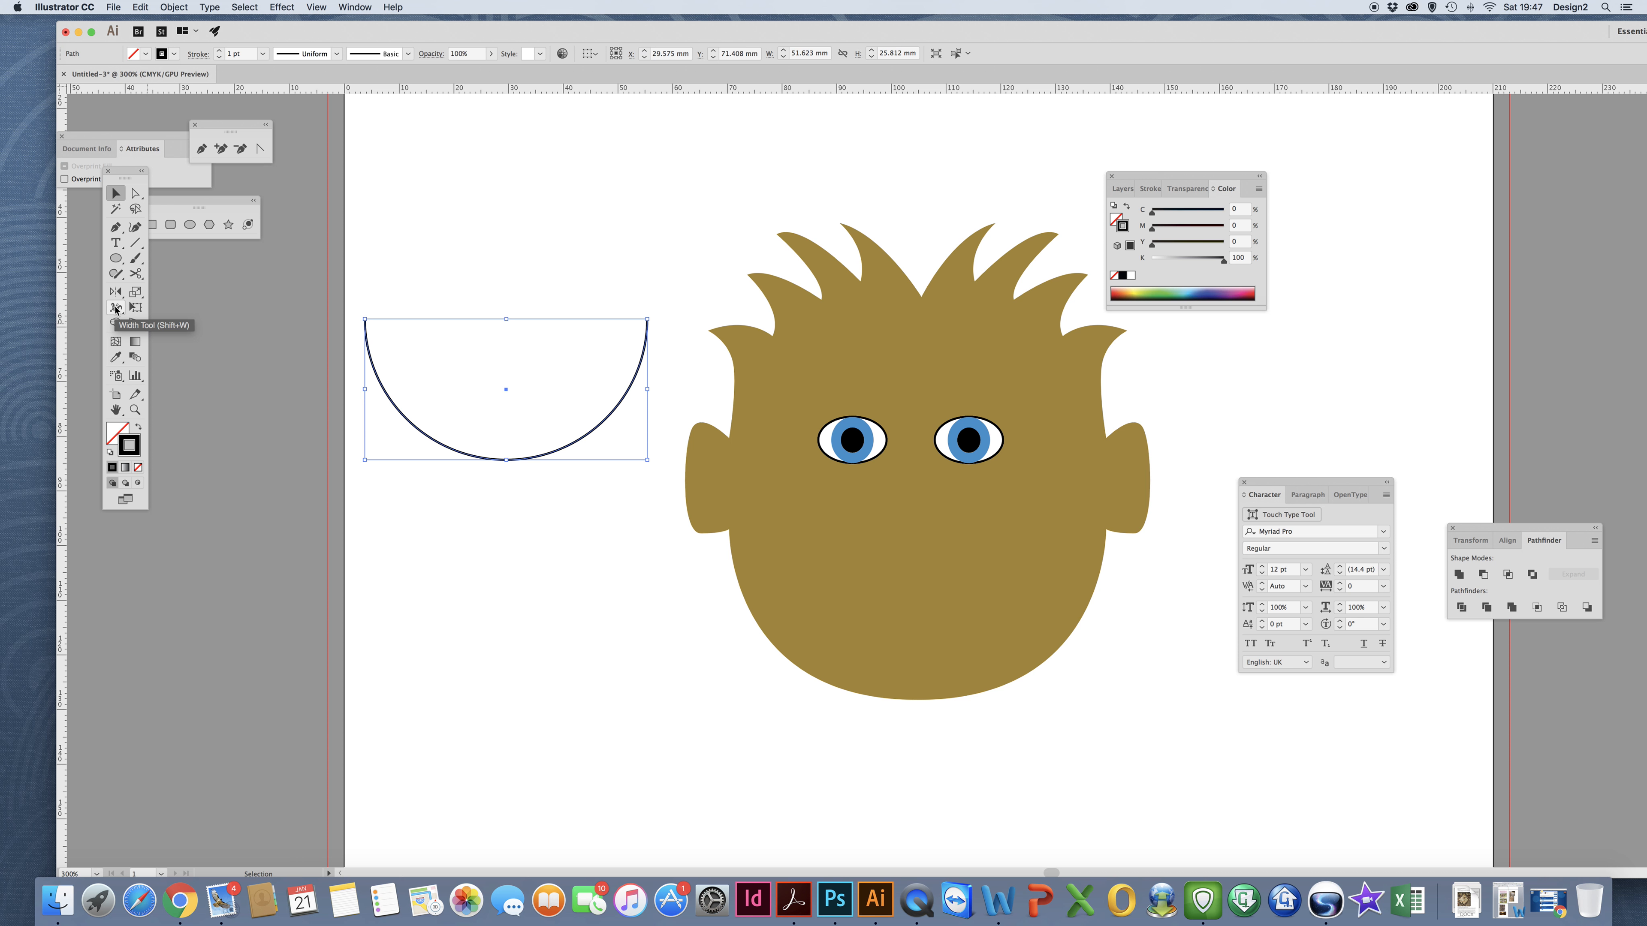
{"action": "left_click", "coordinate": [116, 308]}
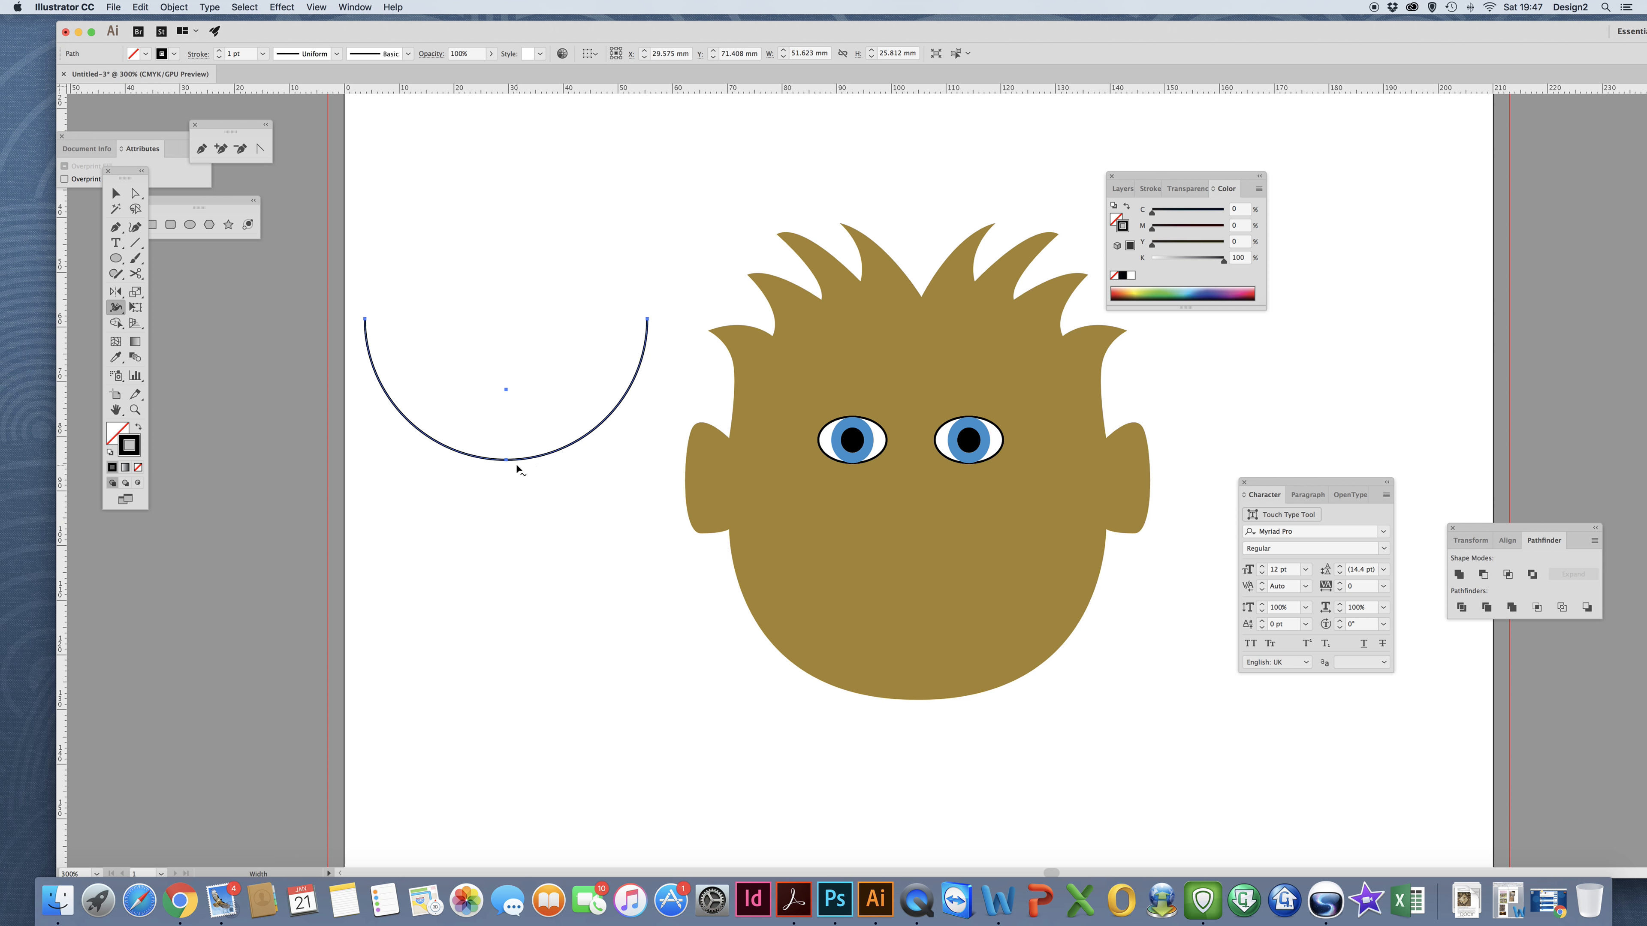
{"action": "left_click_drag", "start_coordinate": [505, 462], "coordinate": [507, 469]}
{"action": "key", "text": "v"}
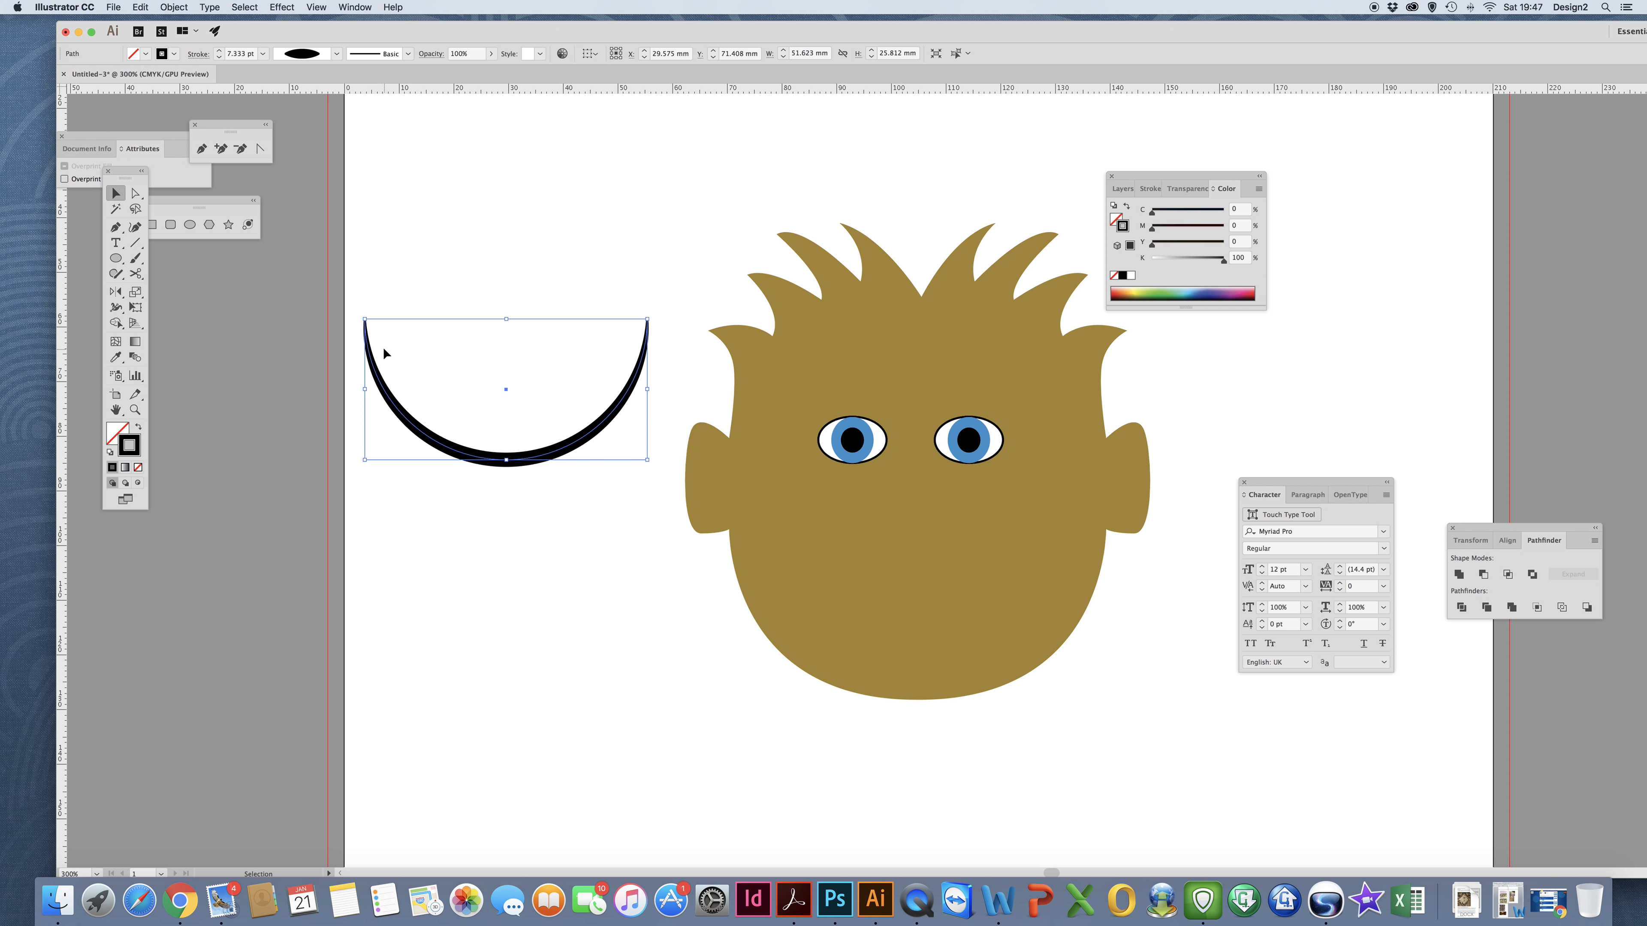
Scale the smile down proportionally to about 33.6 mm wide, and move it onto the lower face, centred below the eyes.
{"action": "left_click_drag", "start_coordinate": [365, 321], "coordinate": [446, 380]}
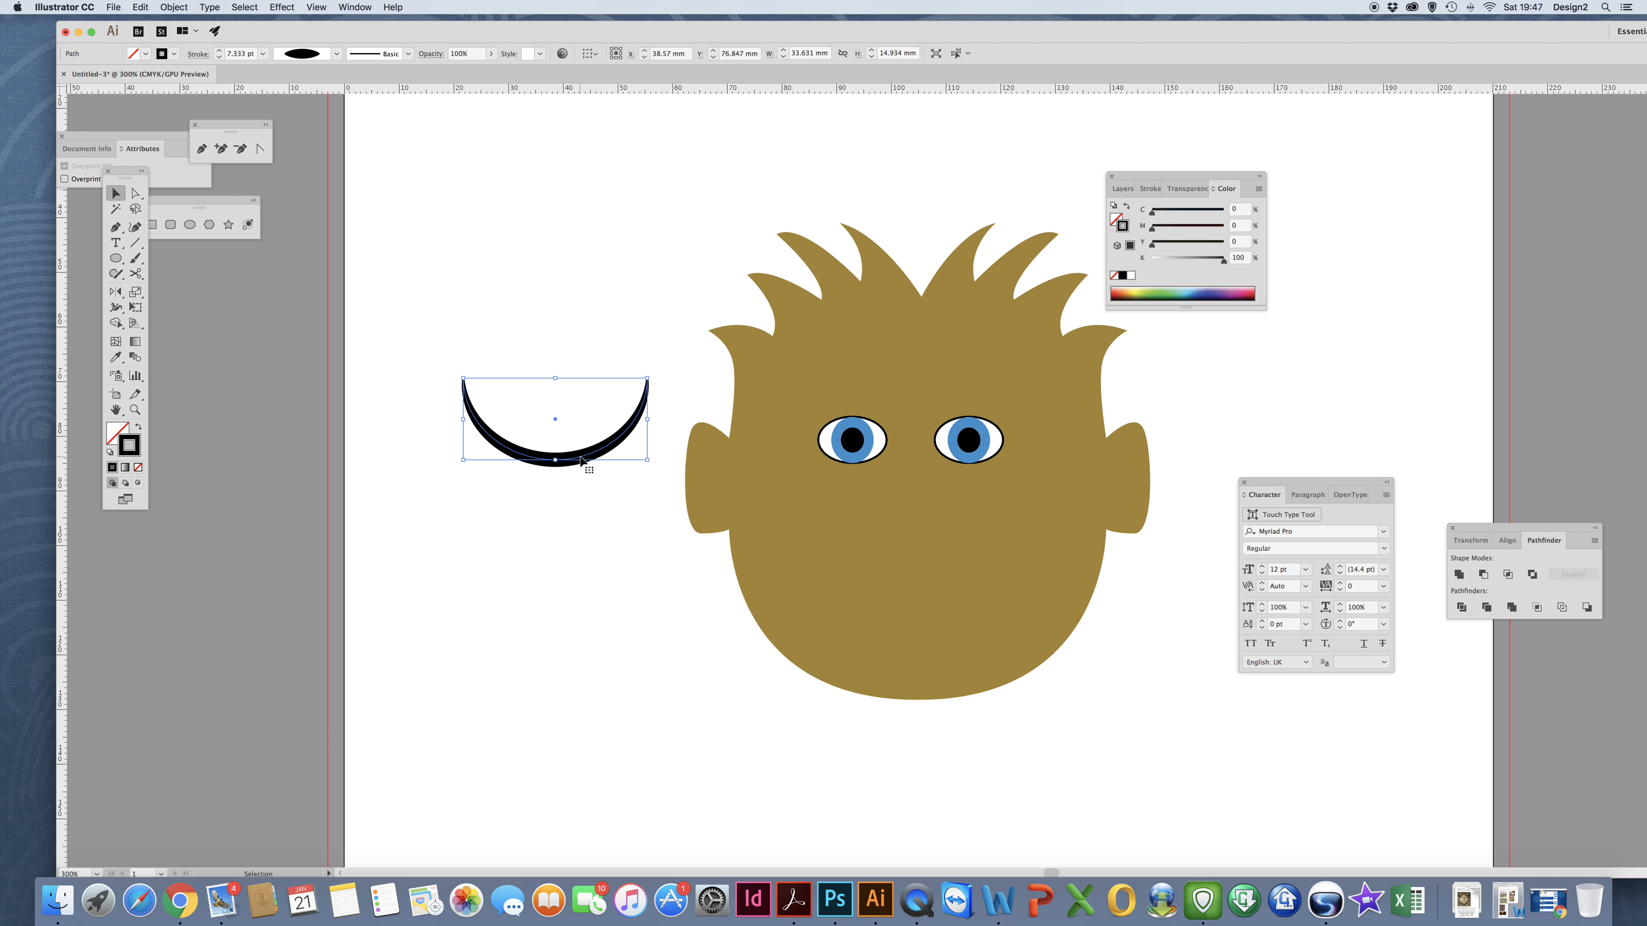
{"action": "left_click_drag", "start_coordinate": [877, 576], "coordinate": [957, 641]}
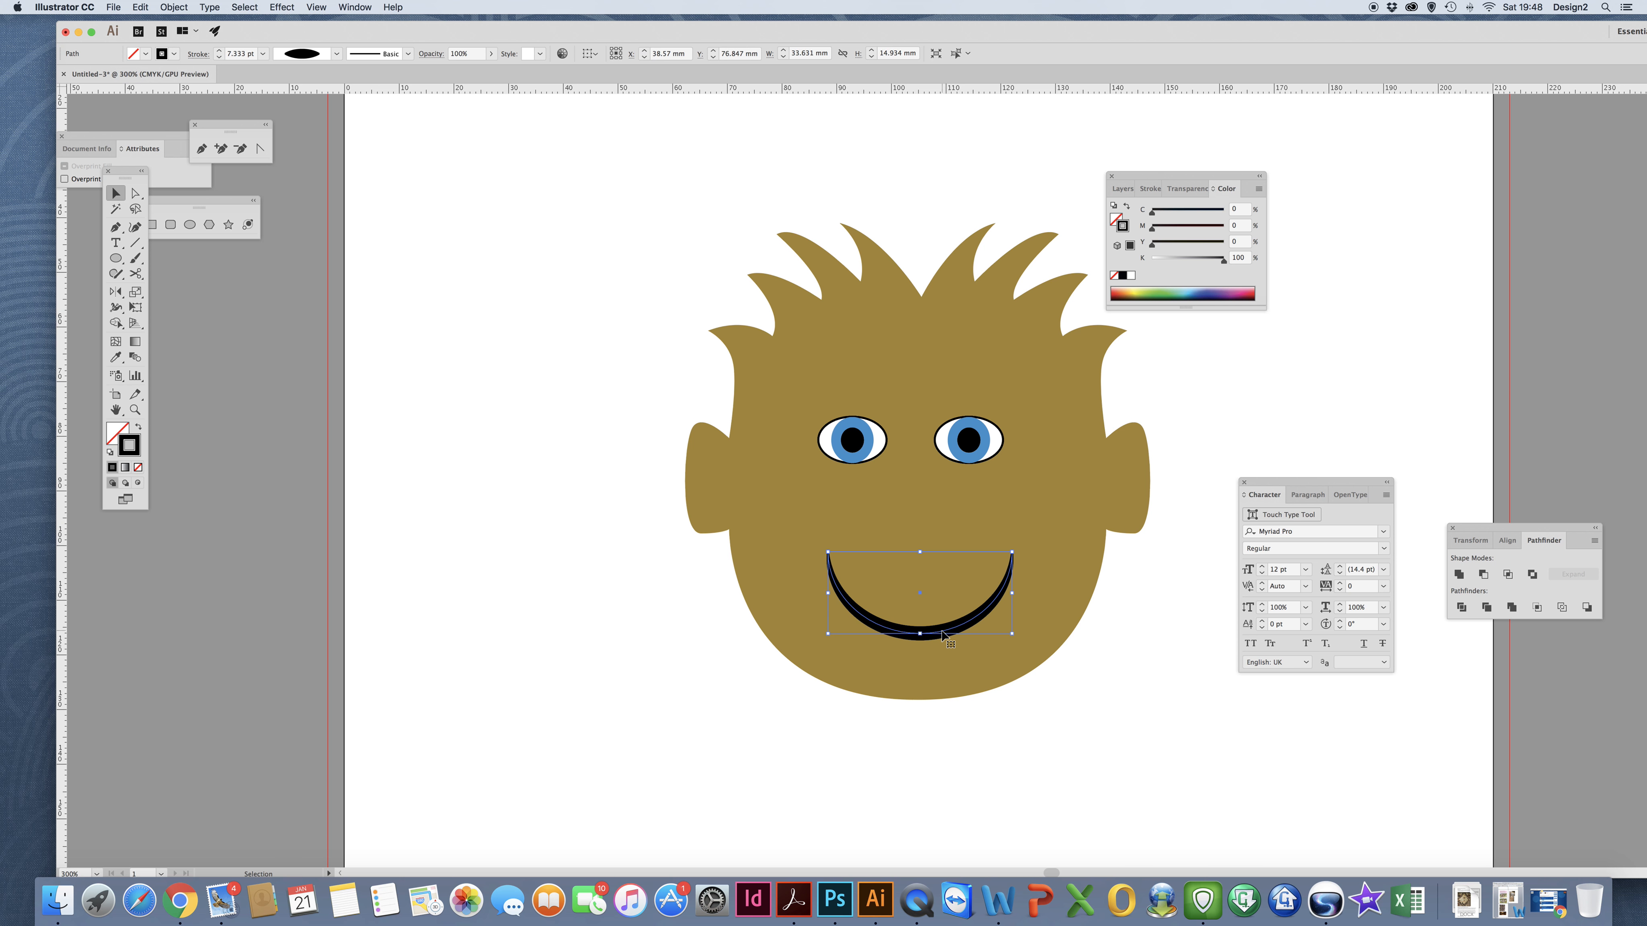
{"action": "left_click", "coordinate": [609, 545]}
Draw a nostril ellipse about 4 by 1.6 mm above the smile, and swap its fill and stroke for solid black without an outline.
{"action": "key", "text": "l"}
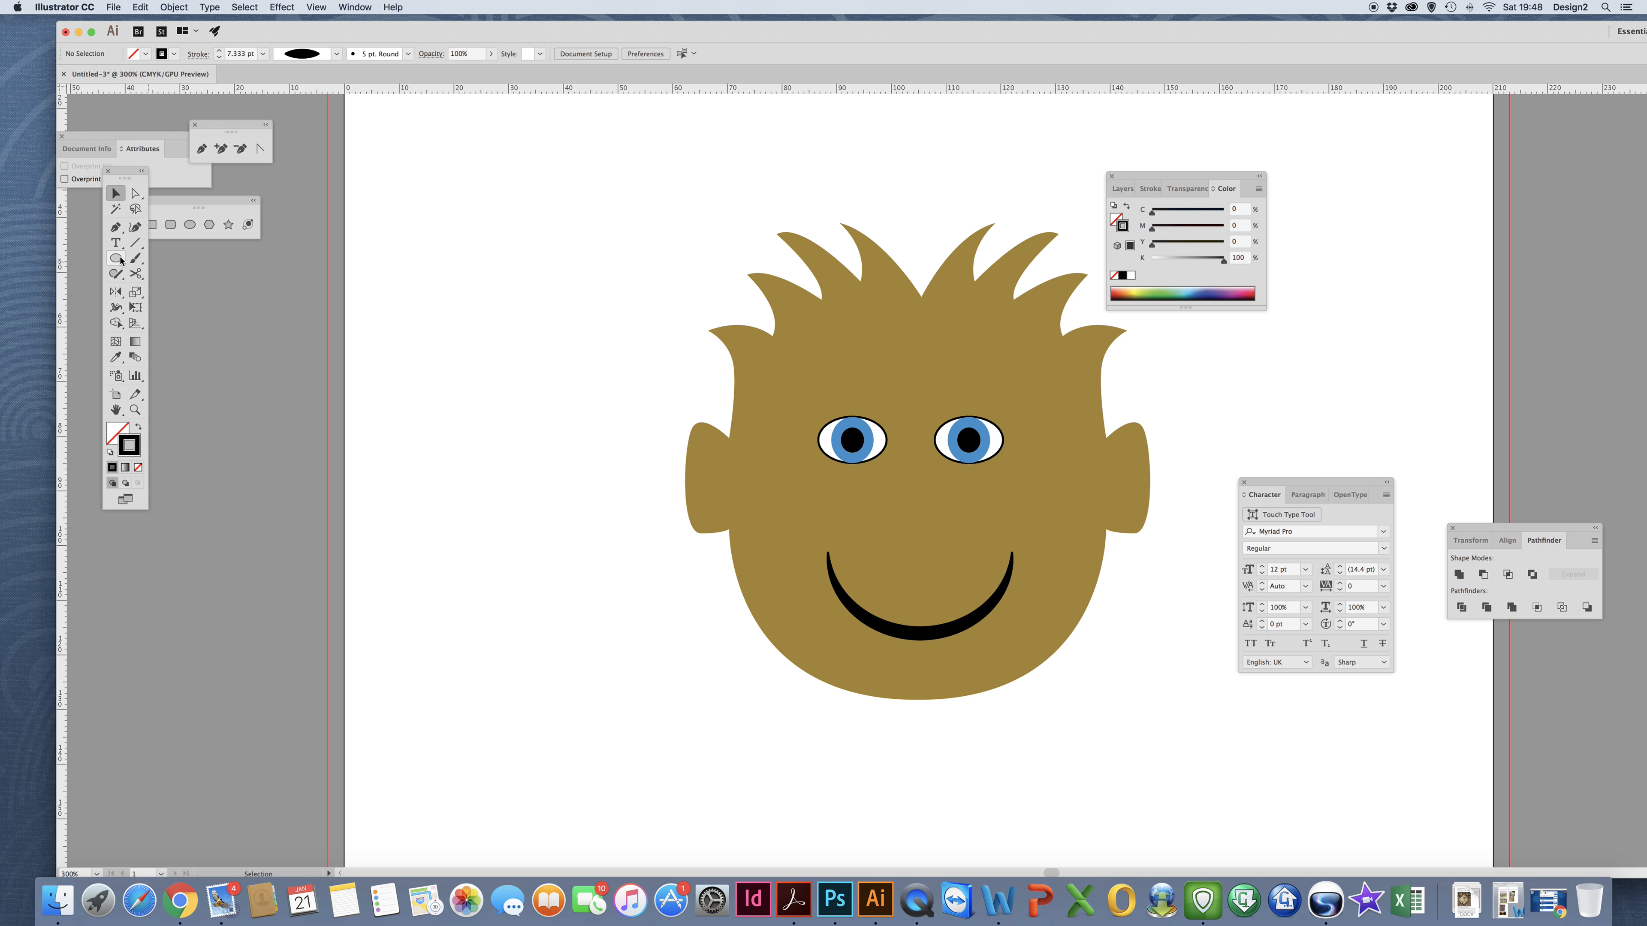
{"action": "left_click_drag", "start_coordinate": [880, 517], "coordinate": [901, 525]}
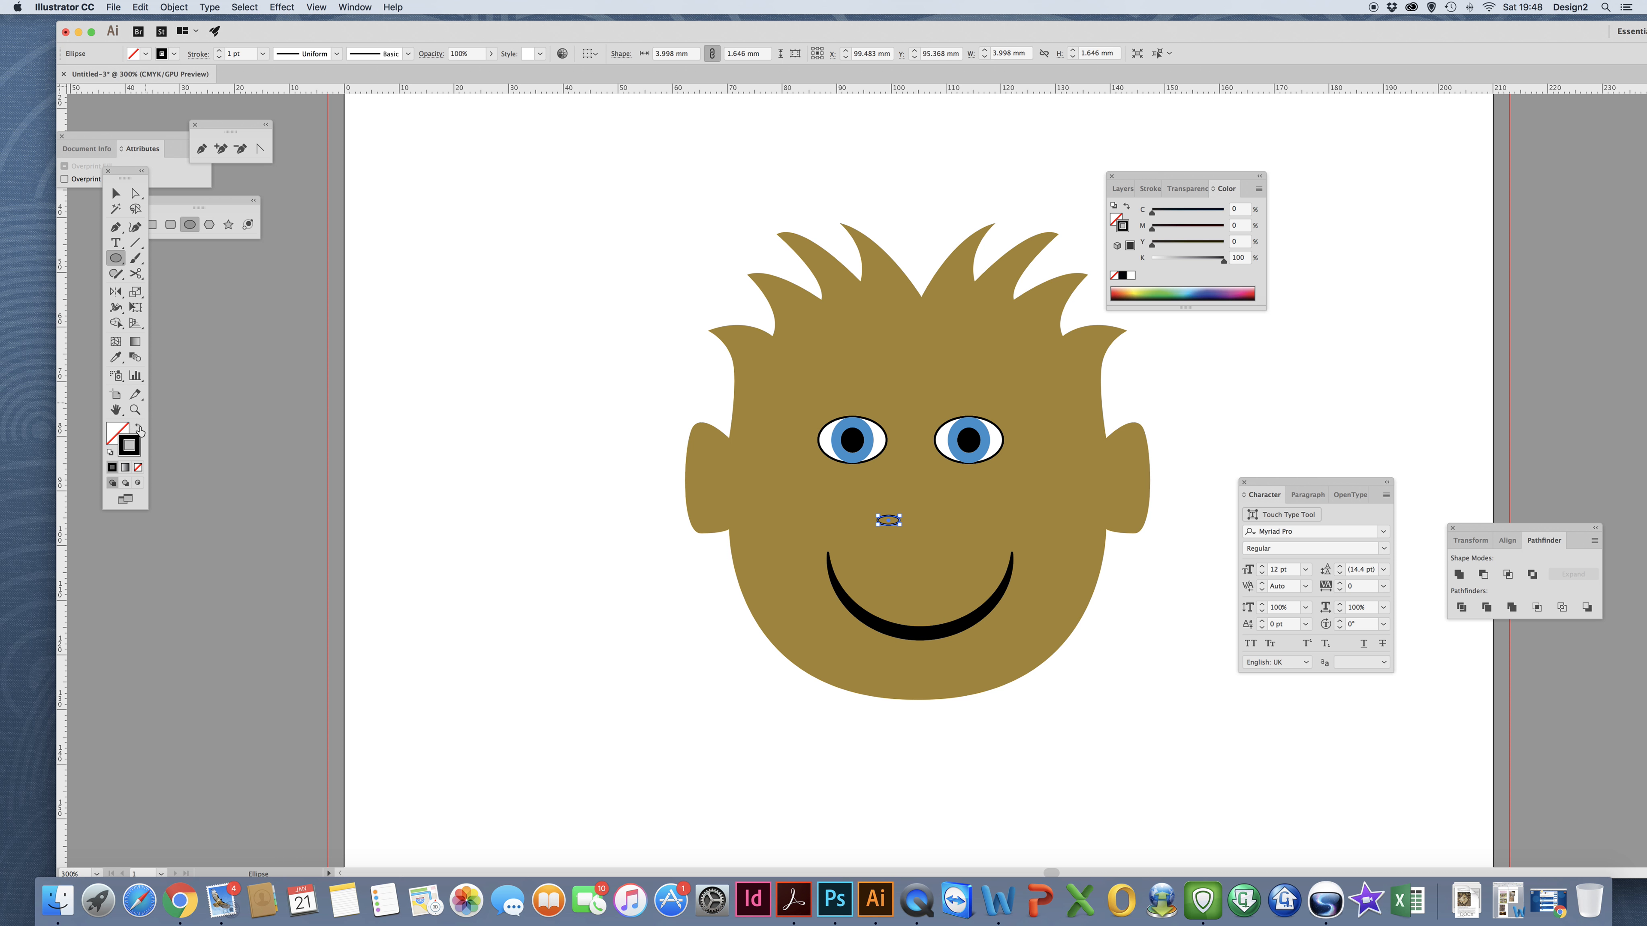
{"action": "left_click", "coordinate": [138, 427]}
Duplicate the black nostril horizontally to its right, forming an evenly placed pair between the eyes and the smile.
{"action": "left_click", "coordinate": [116, 193]}
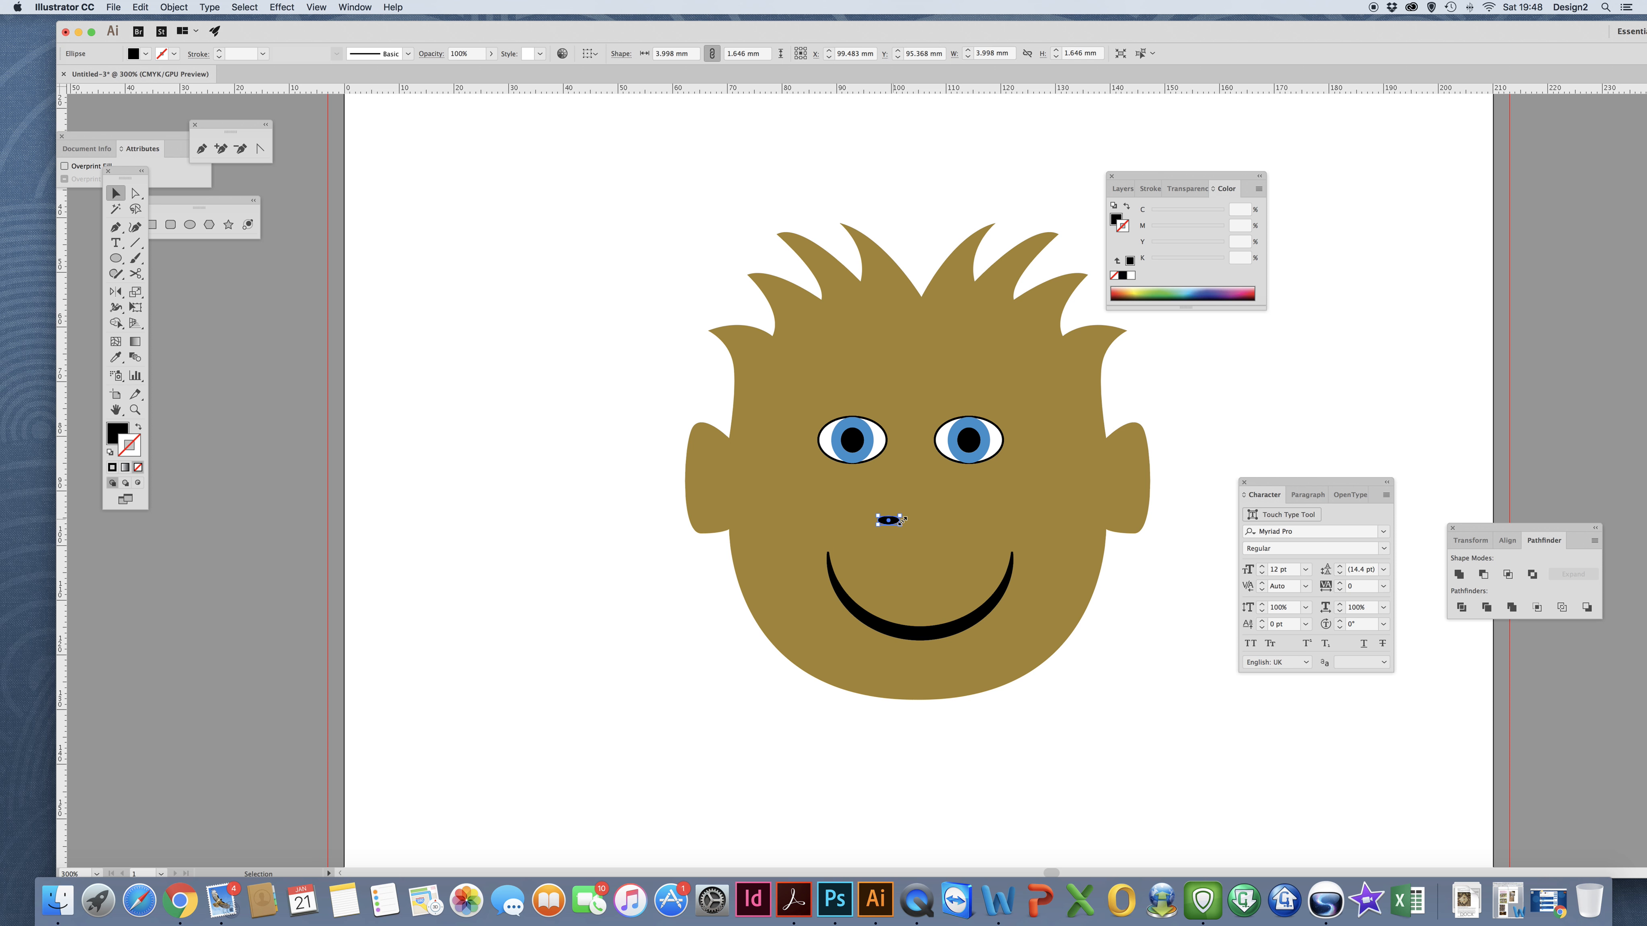
{"action": "left_click_drag", "start_coordinate": [892, 526], "coordinate": [932, 525]}
{"action": "left_click", "coordinate": [570, 637]}
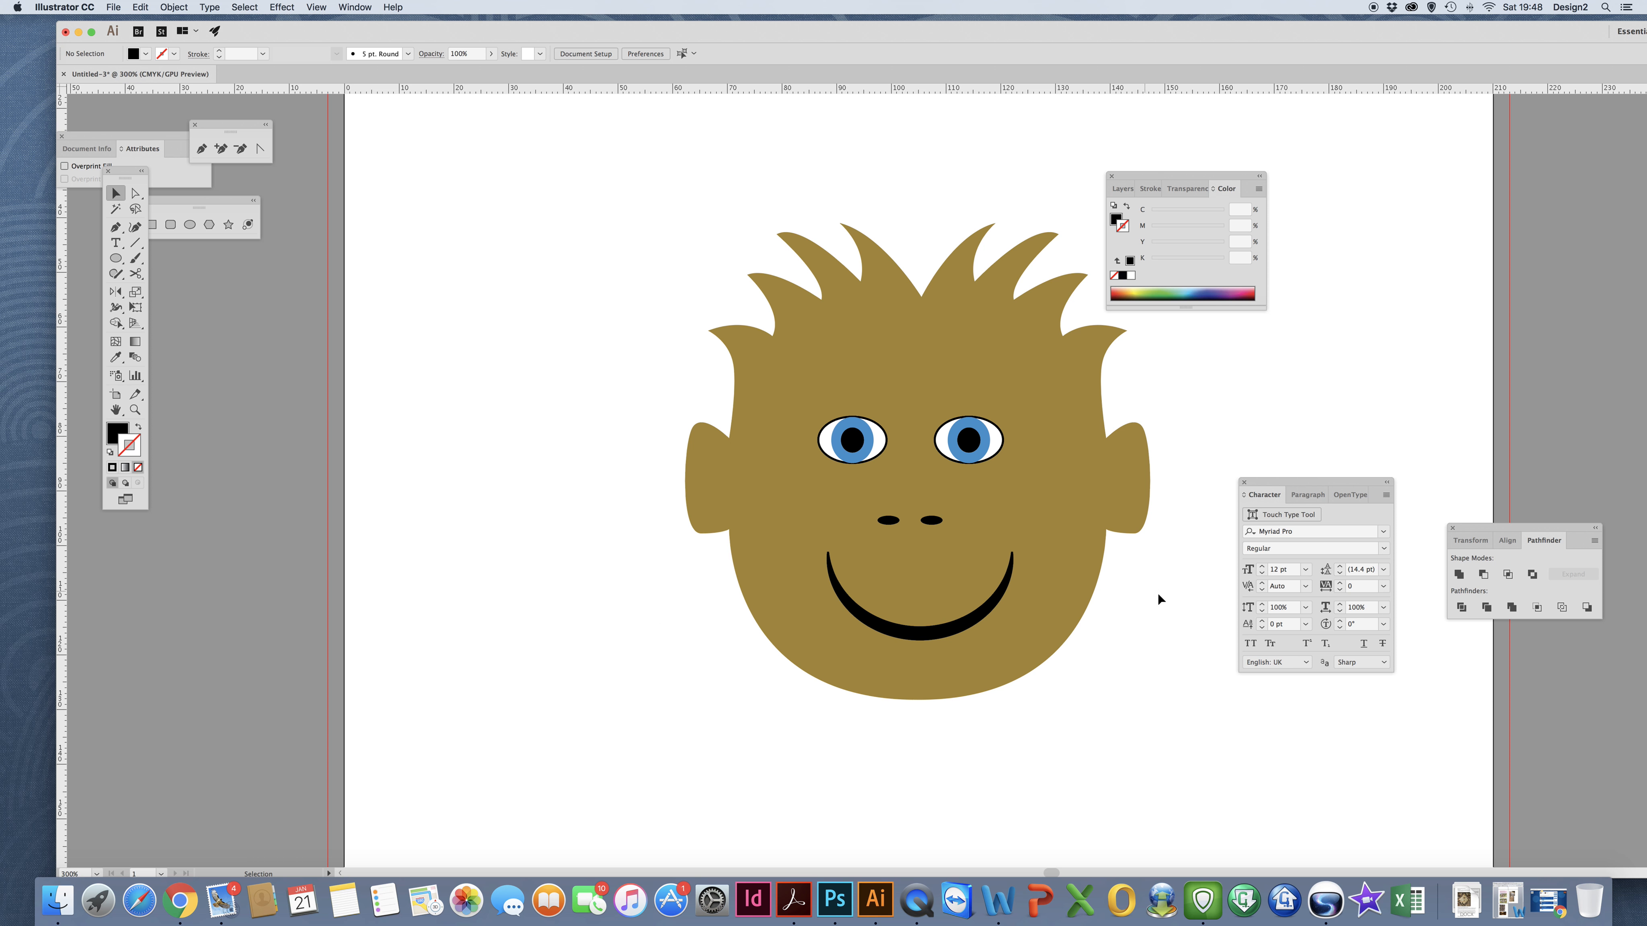
{"action": "scroll", "coordinate": [1174, 601], "scroll_direction": "left", "scroll_amount": 2}
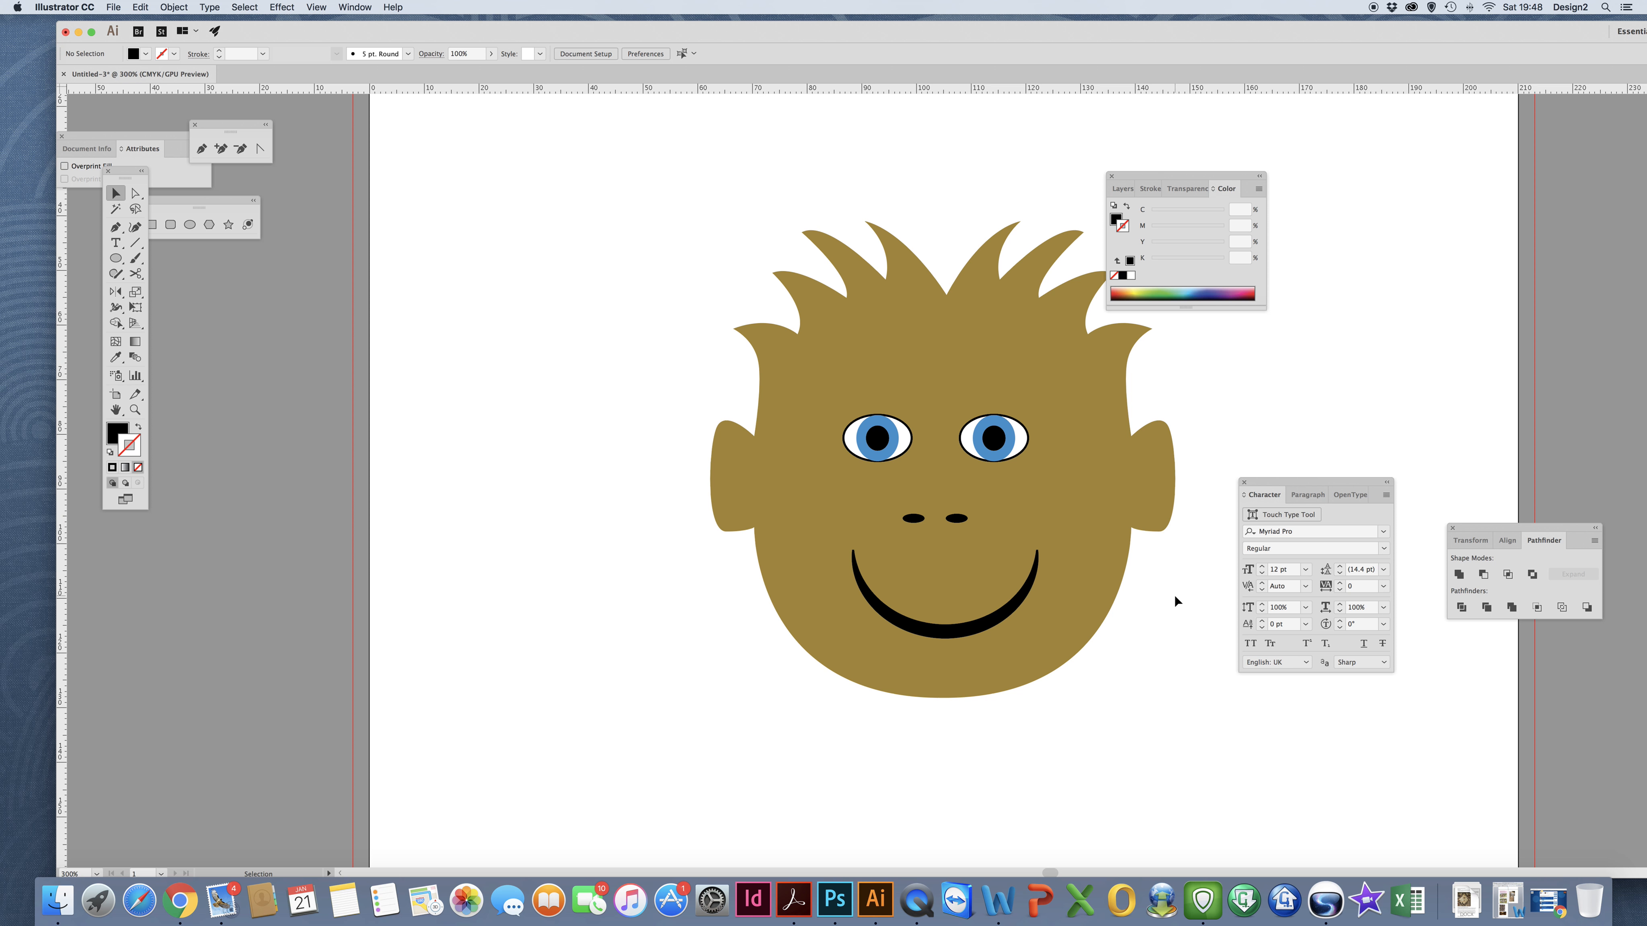